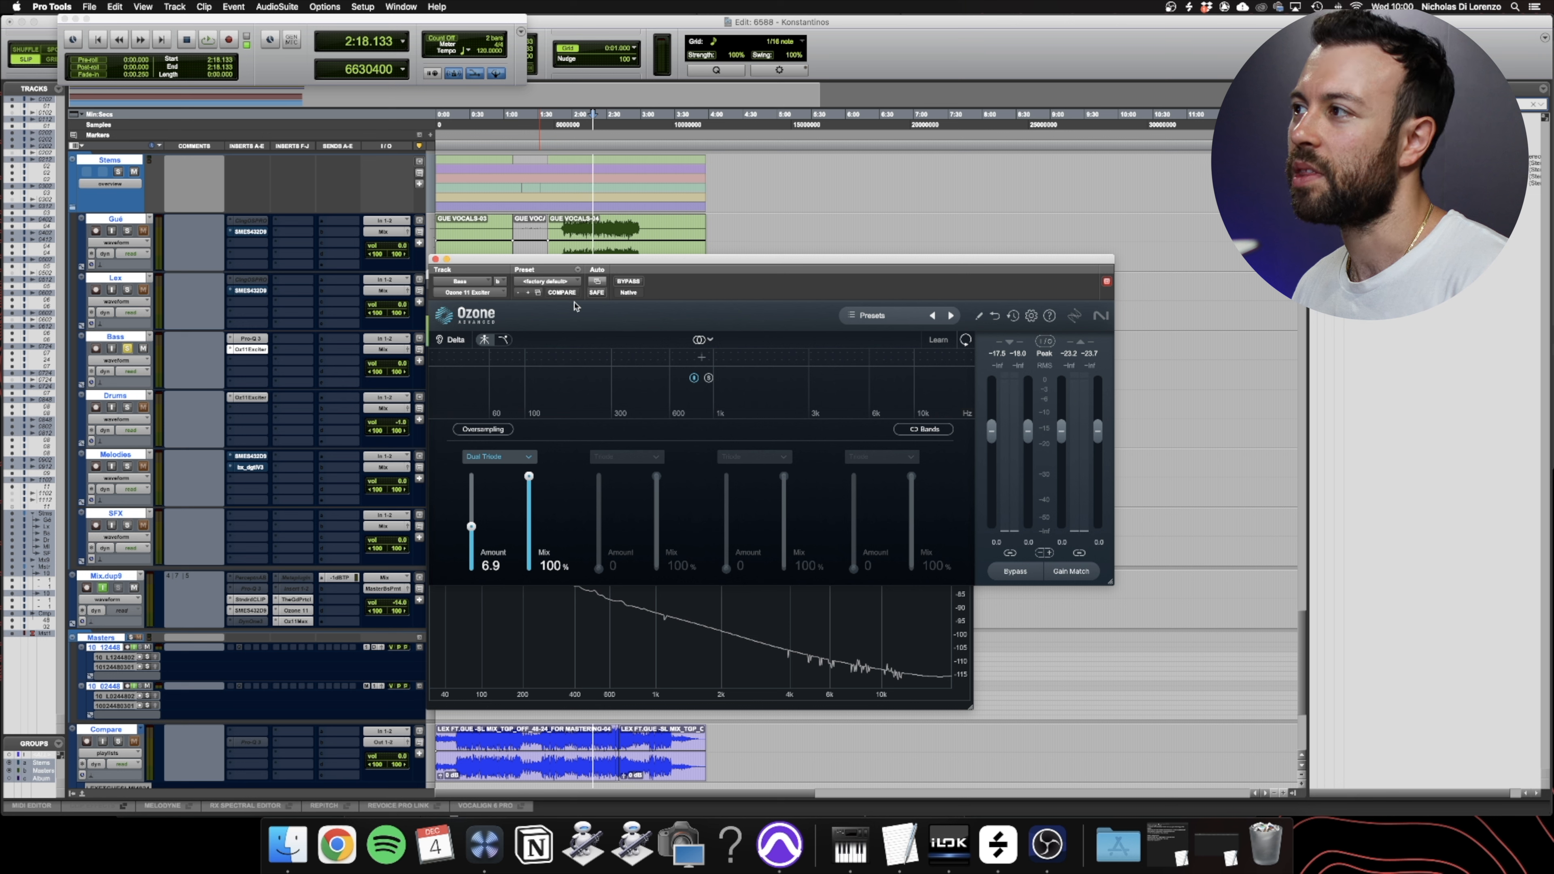
# - Play the soloed bass with the Ozone 11 Exciter bypassed, and switch the Exciter back on during playback to compare
pyautogui.click(630, 283)
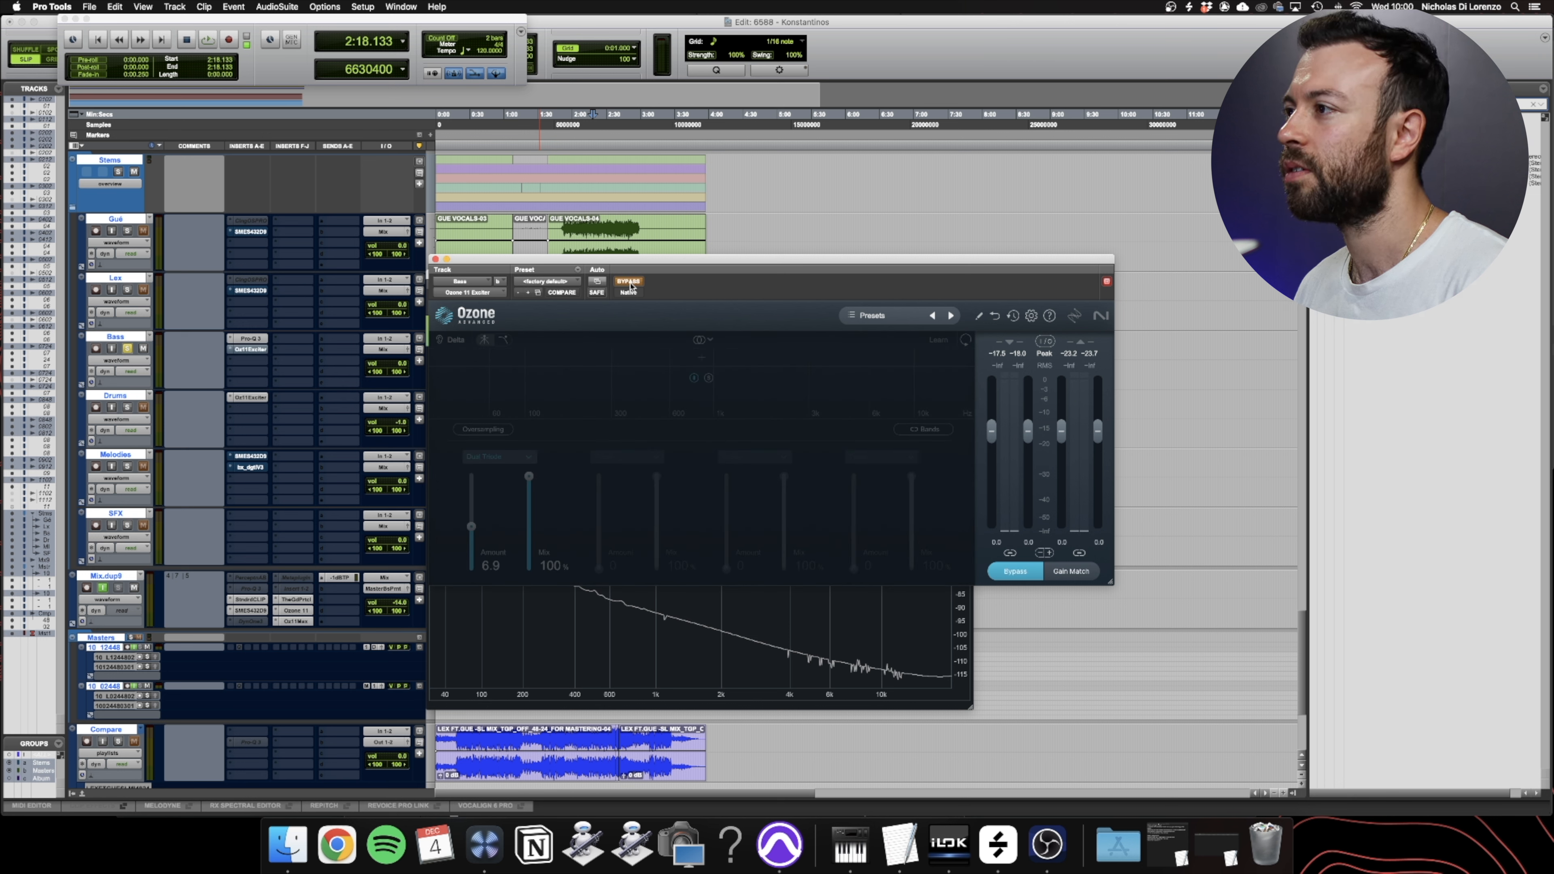
pyautogui.press('space')
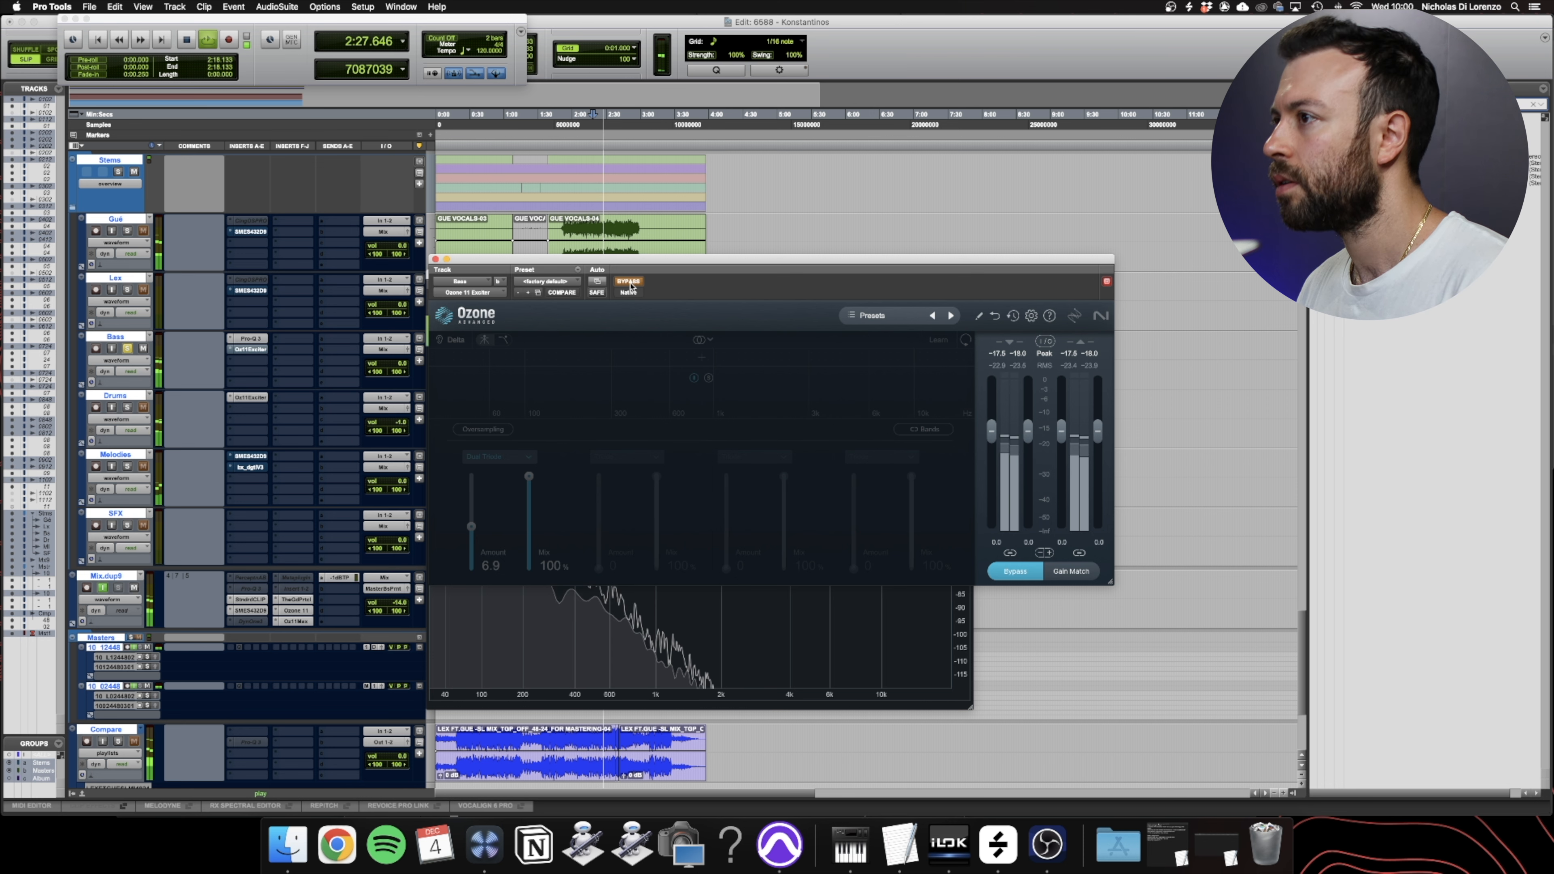
pyautogui.click(630, 283)
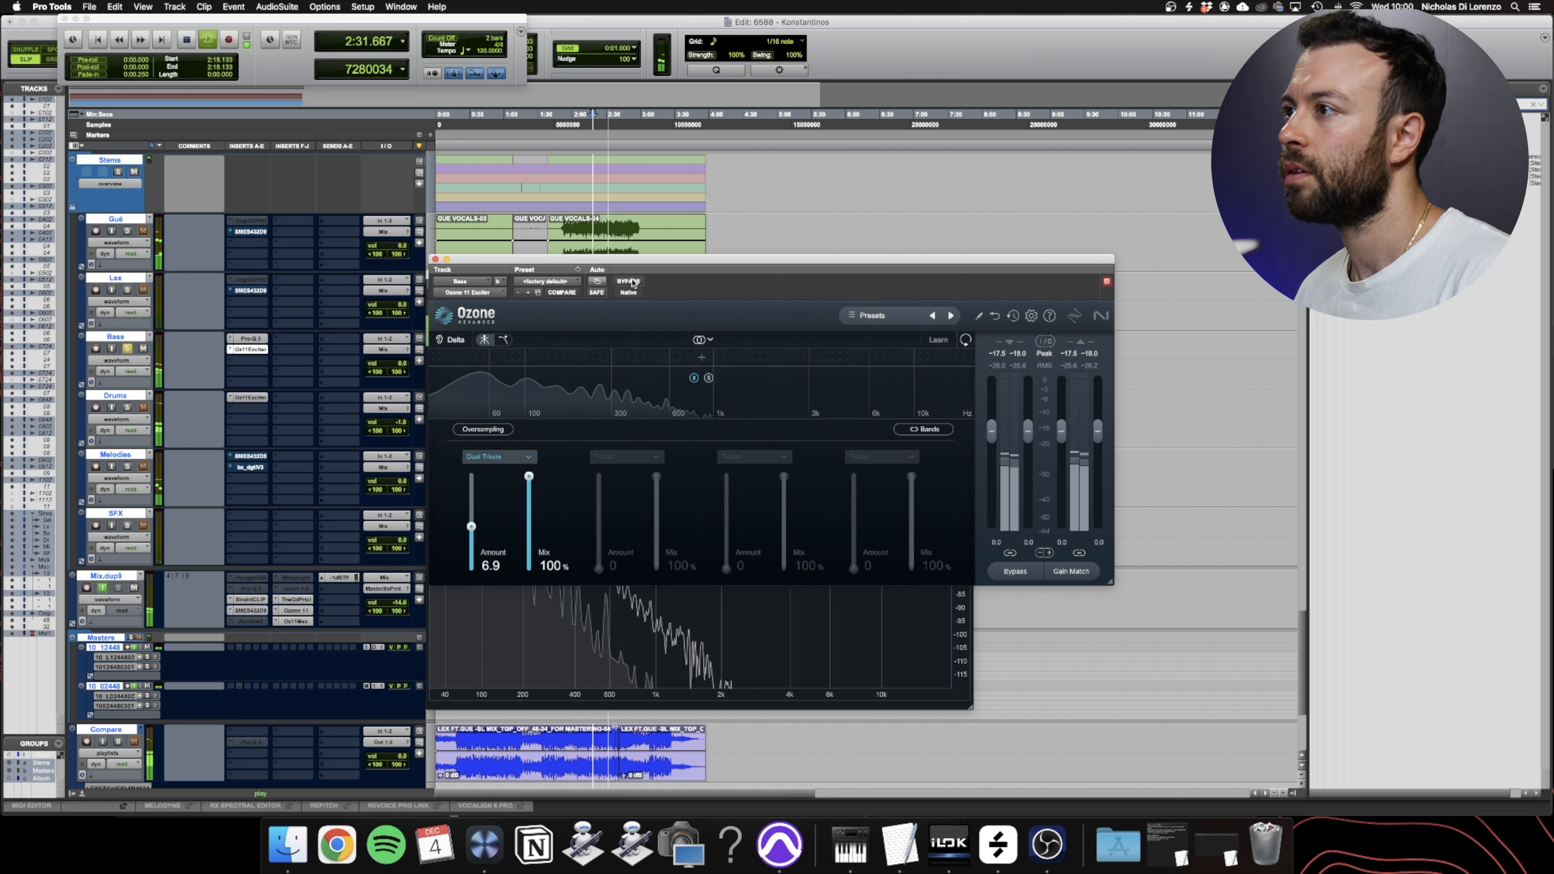
# - Solo the Stems folder instead of the Bass track and stop playback
pyautogui.click(118, 172)
pyautogui.click(127, 349)
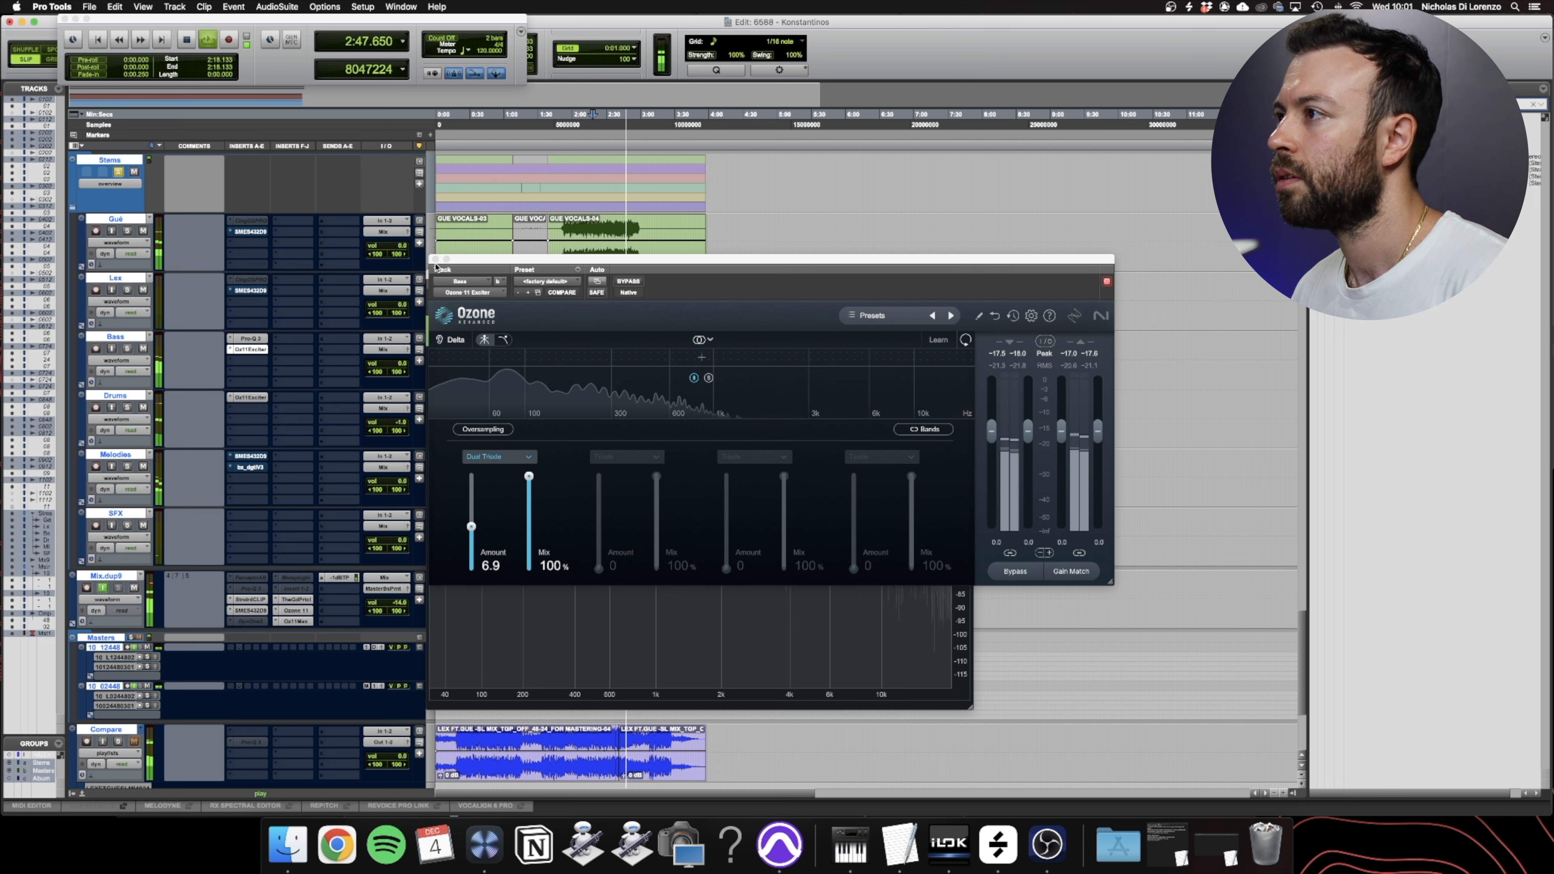
pyautogui.press('space')
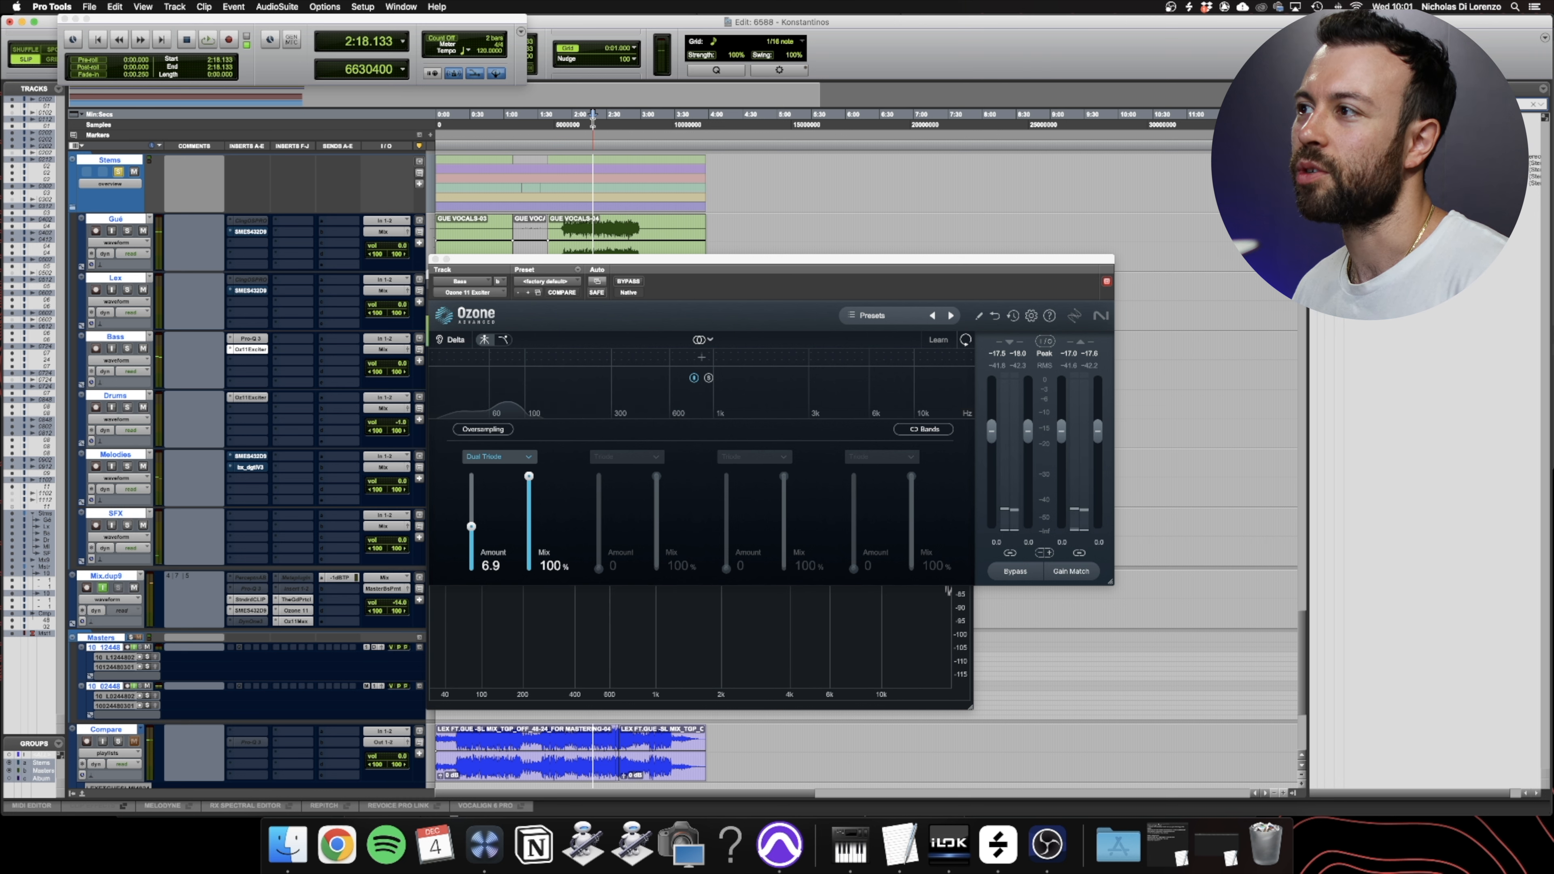
# - Bypass the Bass track's Pro-Q 3 and Ozone 11 Exciter inserts, and close the open Exciter and Insight windows
pyautogui.keyDown('super'); pyautogui.click(249, 349); pyautogui.keyUp('super')
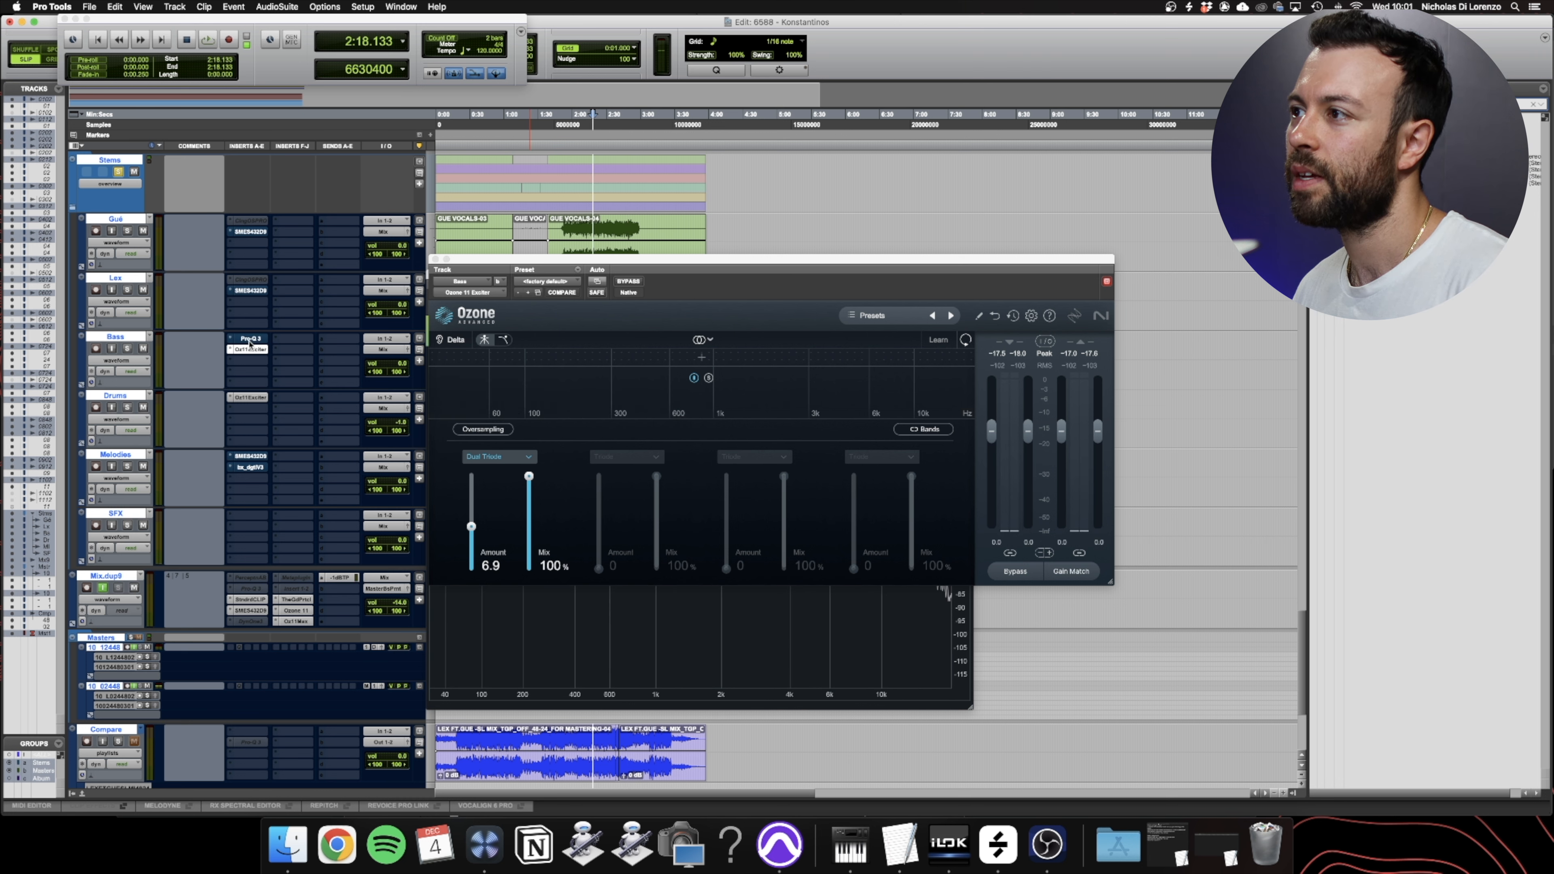
pyautogui.click(435, 259)
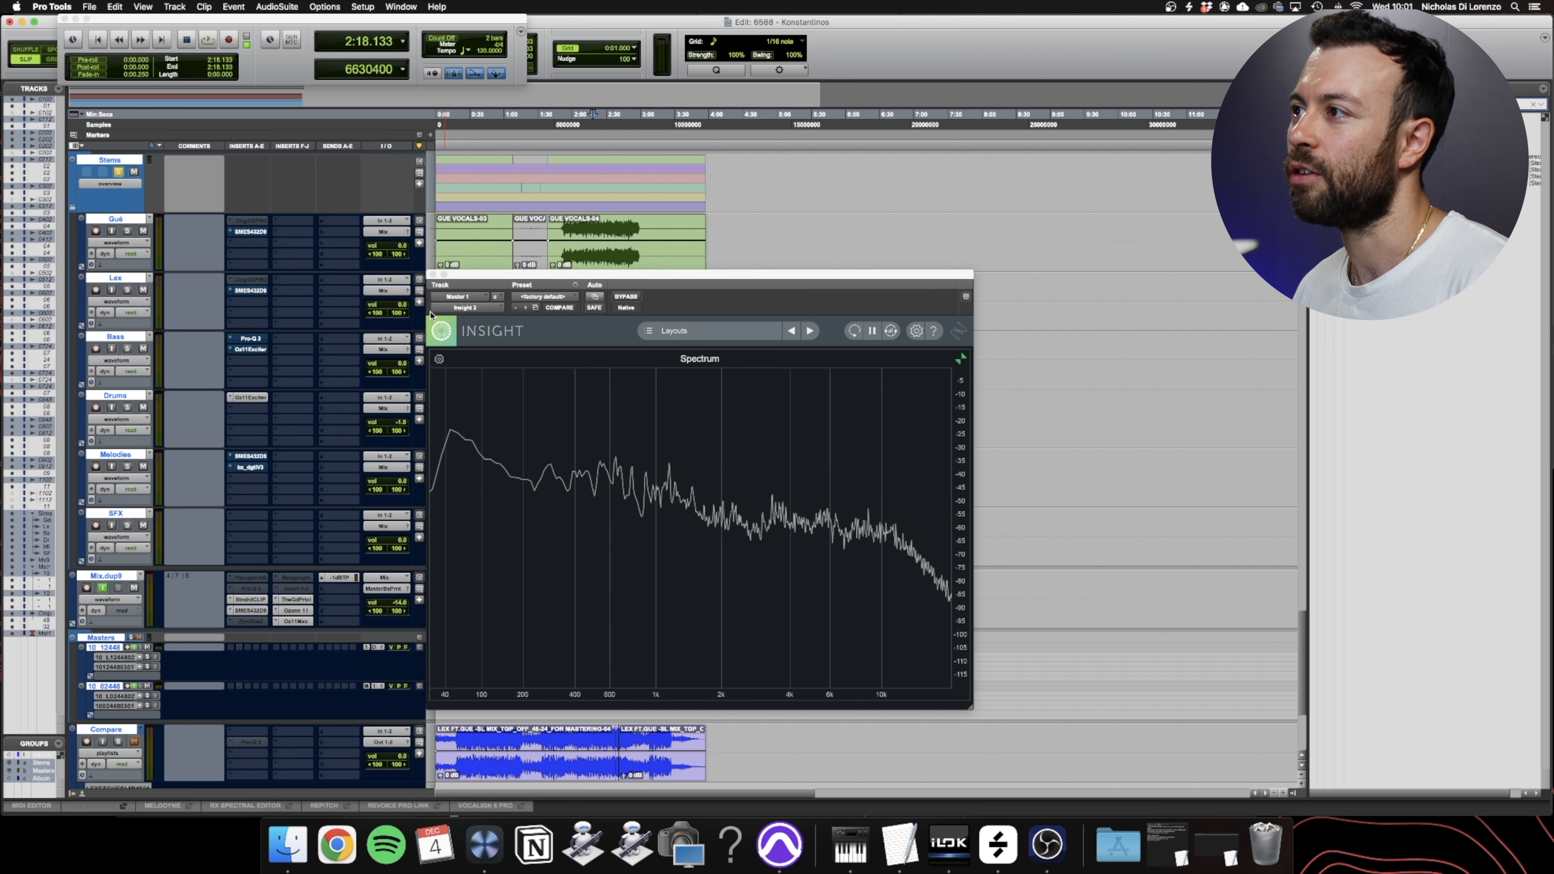
pyautogui.click(433, 275)
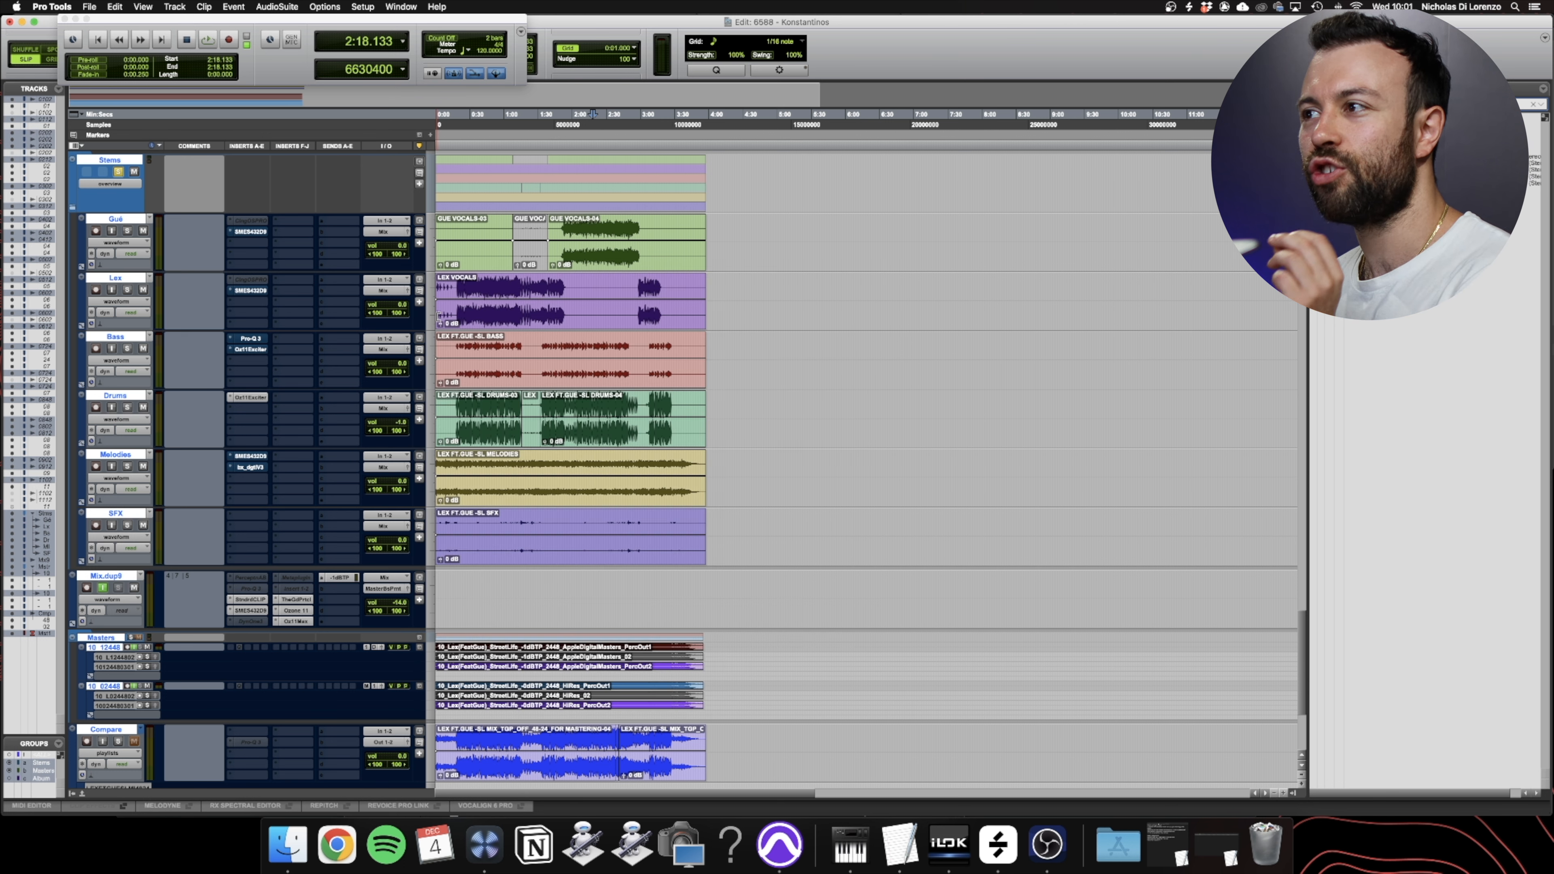
# - Open the Bass track's Pro-Q 3 and Ozone 11 Exciter together, placing the Exciter window over the lower part of the EQ
pyautogui.click(261, 338)
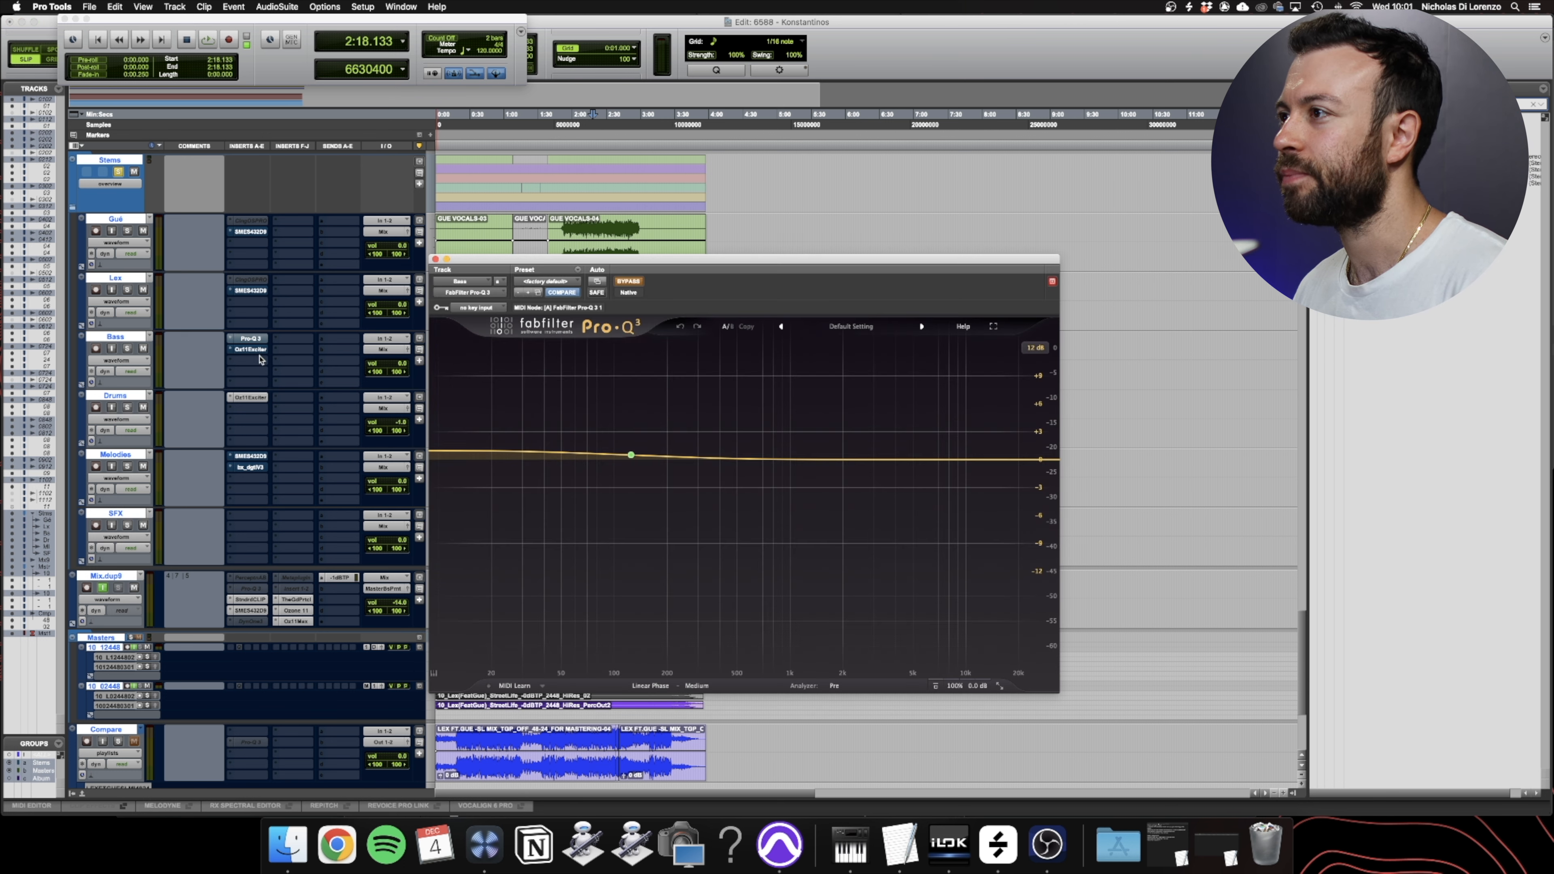
pyautogui.click(253, 350)
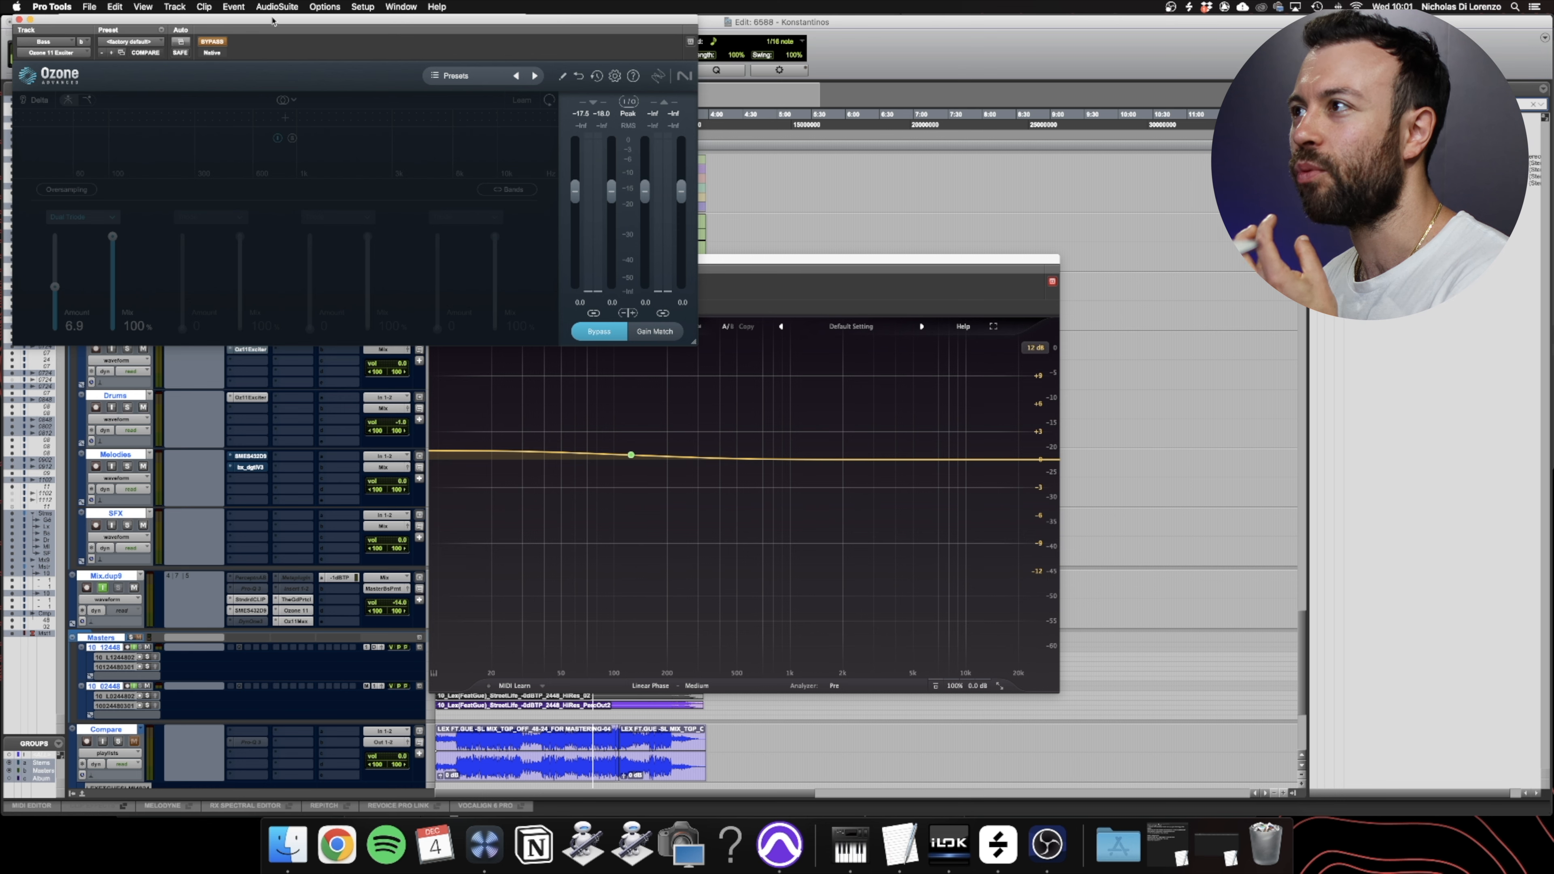
pyautogui.moveTo(272, 20); pyautogui.dragTo(712, 350)
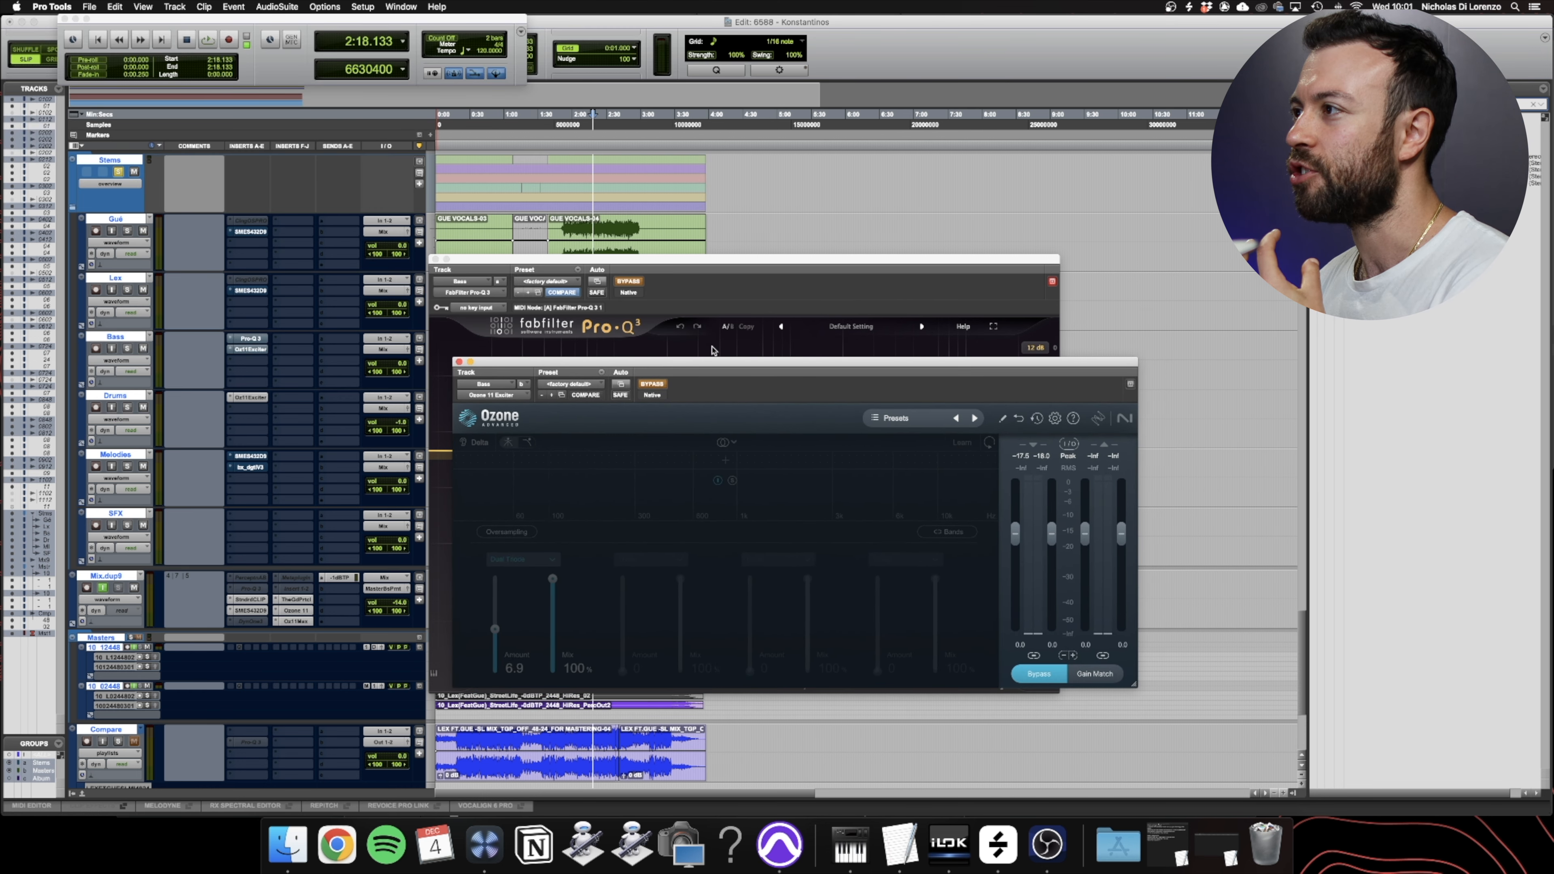
pyautogui.click(712, 350)
pyautogui.click(1062, 382)
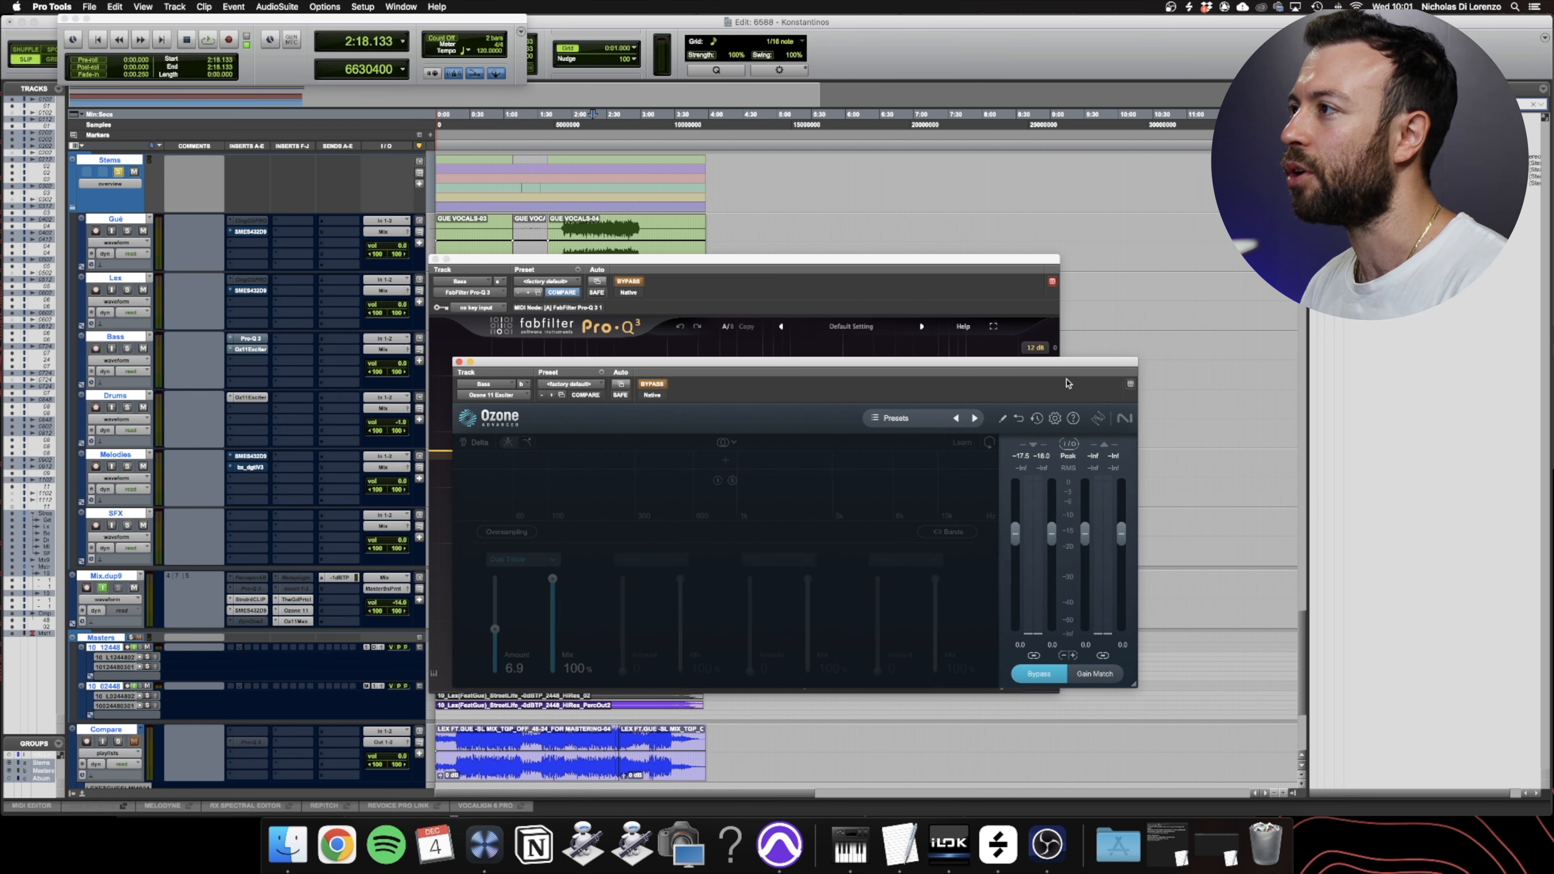
# - Play the stems with both plug-ins' bypass controls reachable, and re-enable the Bass track's Pro-Q 3 and Ozone 11 Exciter
pyautogui.press('space')
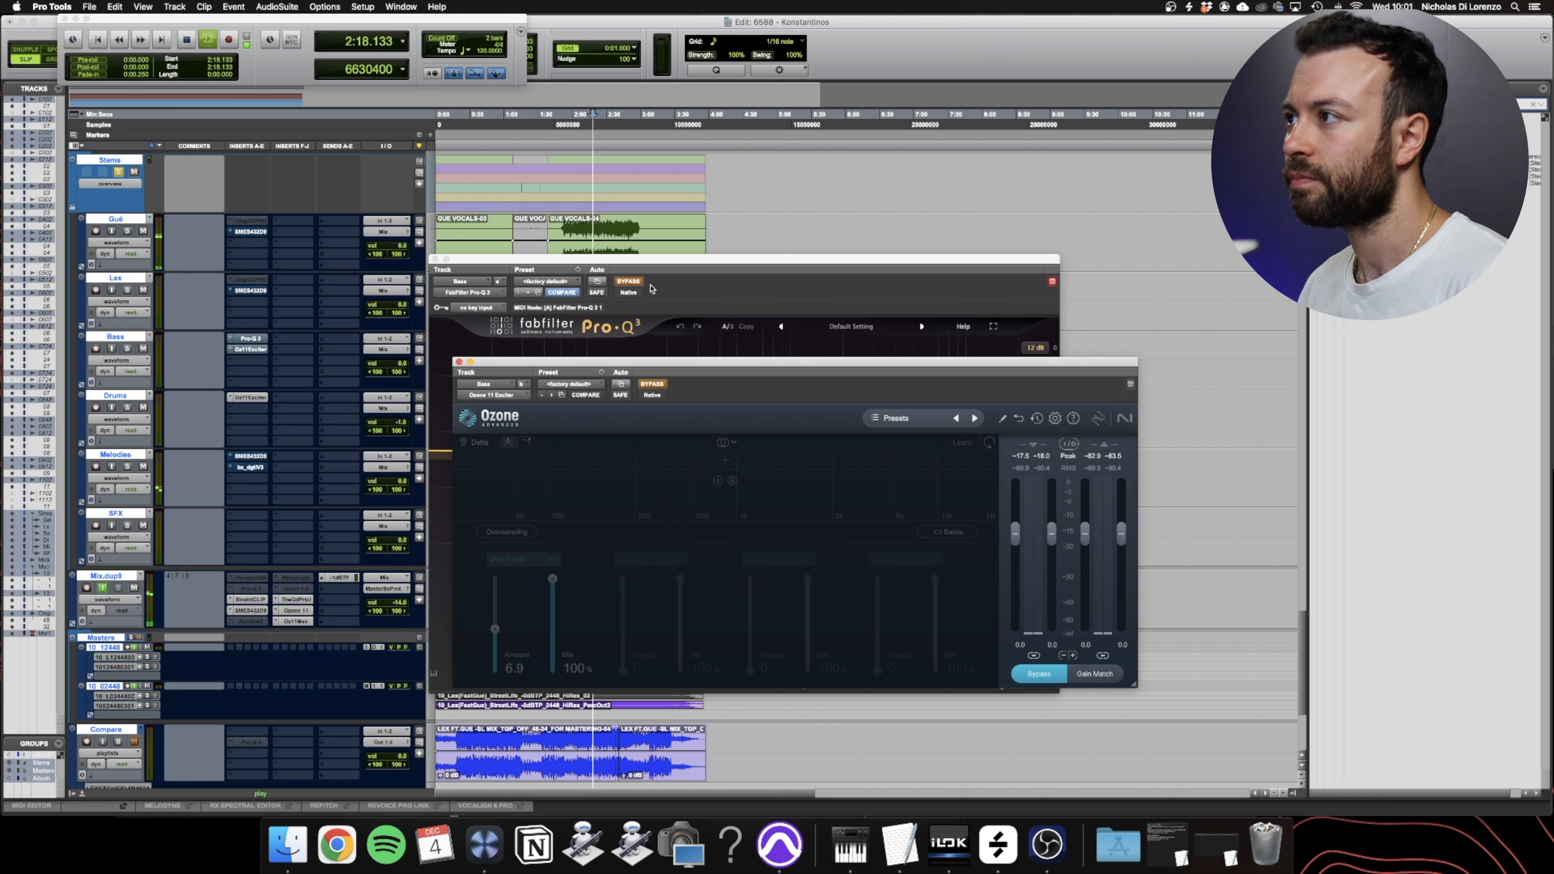
pyautogui.moveTo(672, 373); pyautogui.dragTo(789, 216)
pyautogui.click(537, 274)
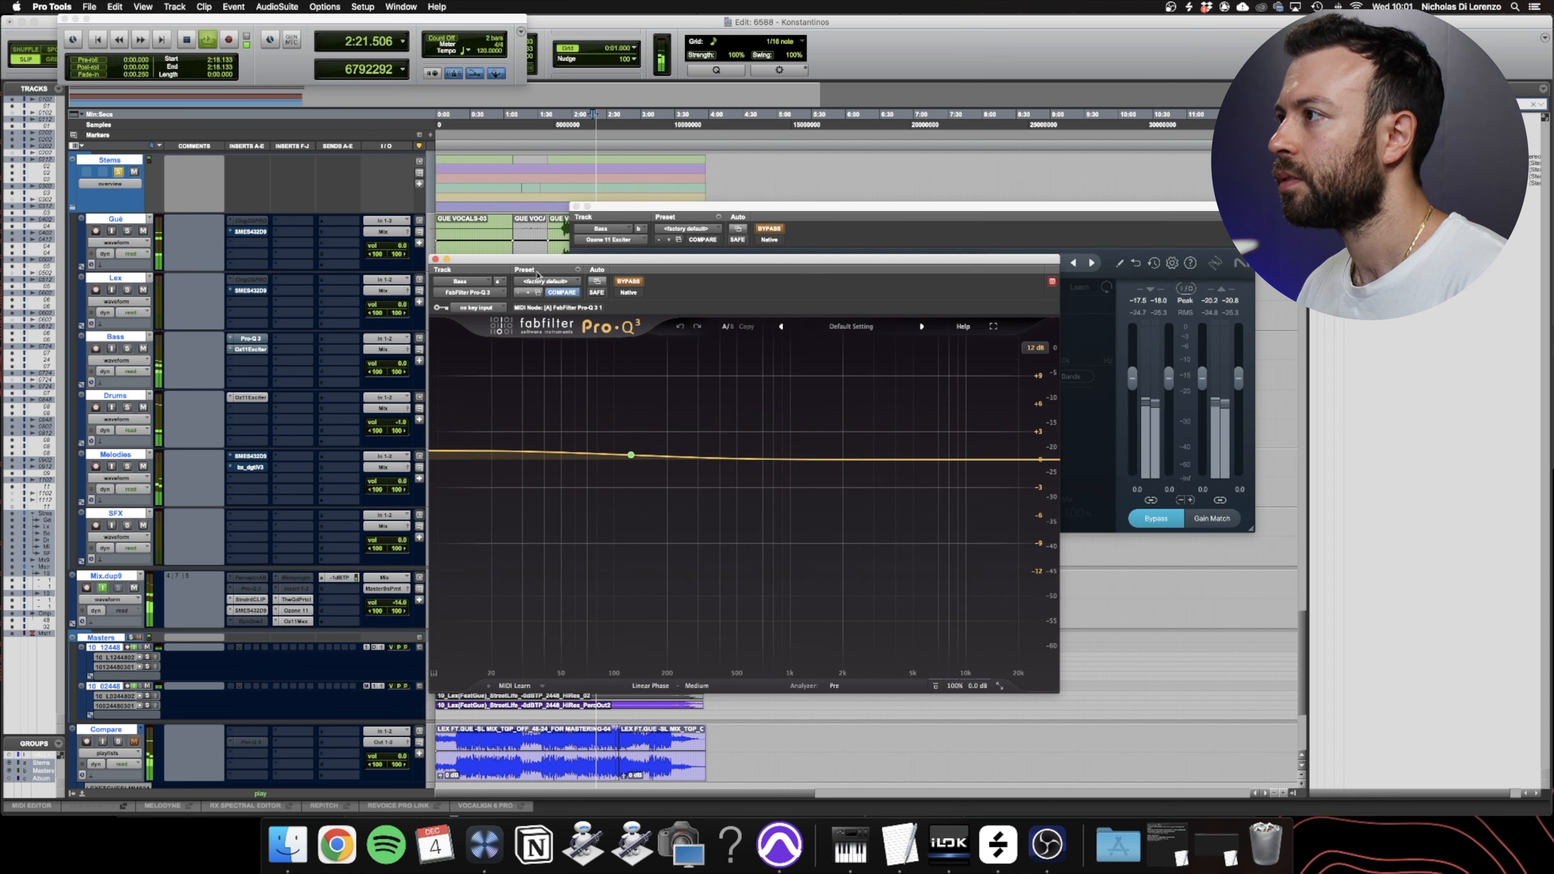
pyautogui.click(636, 283)
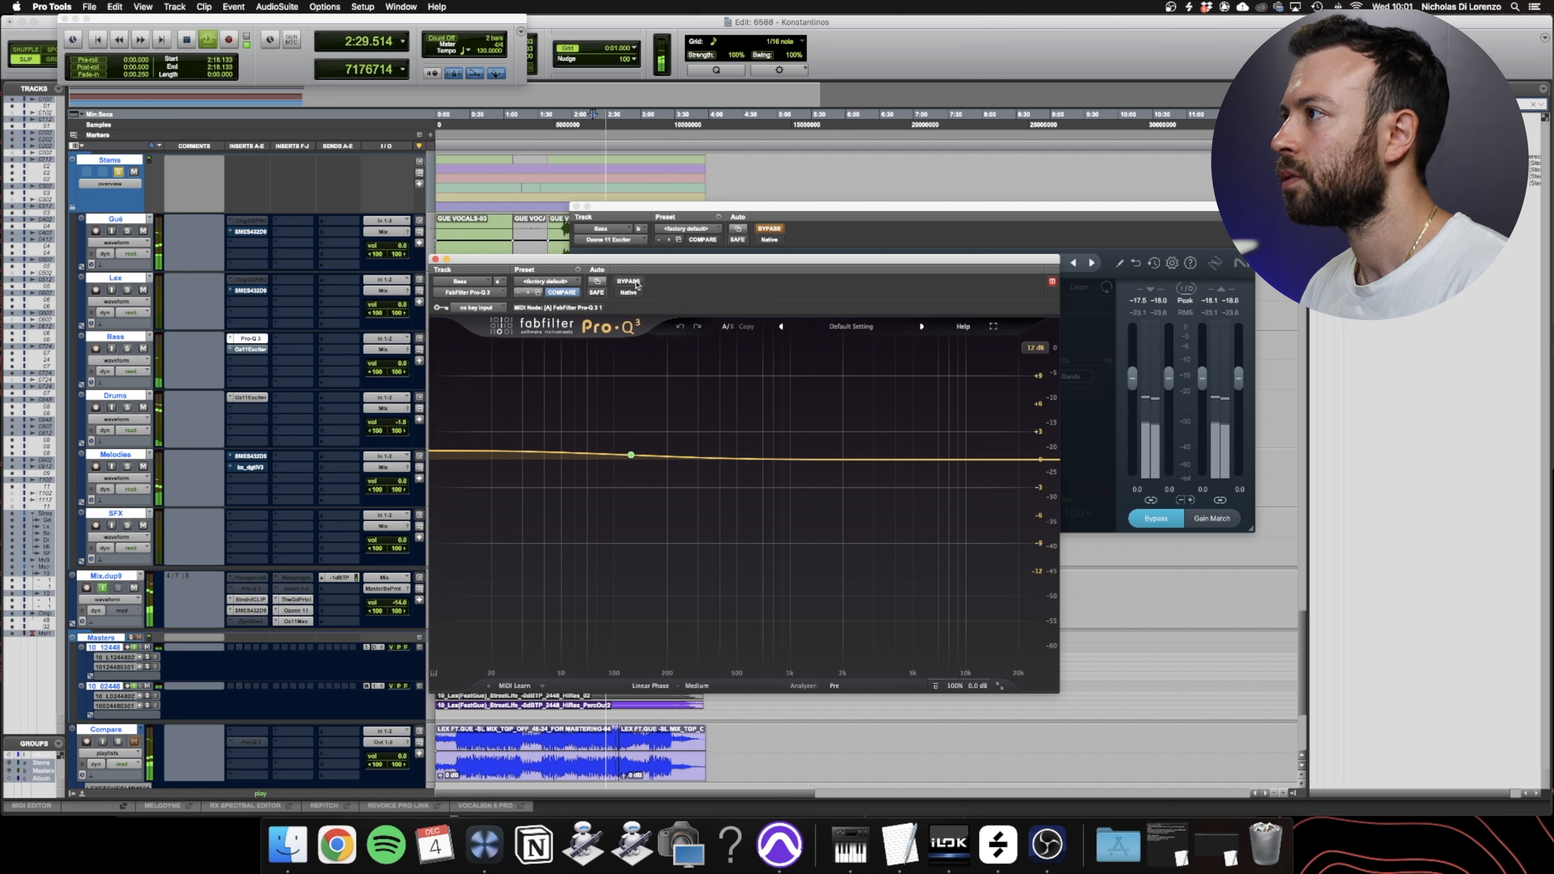
pyautogui.click(768, 228)
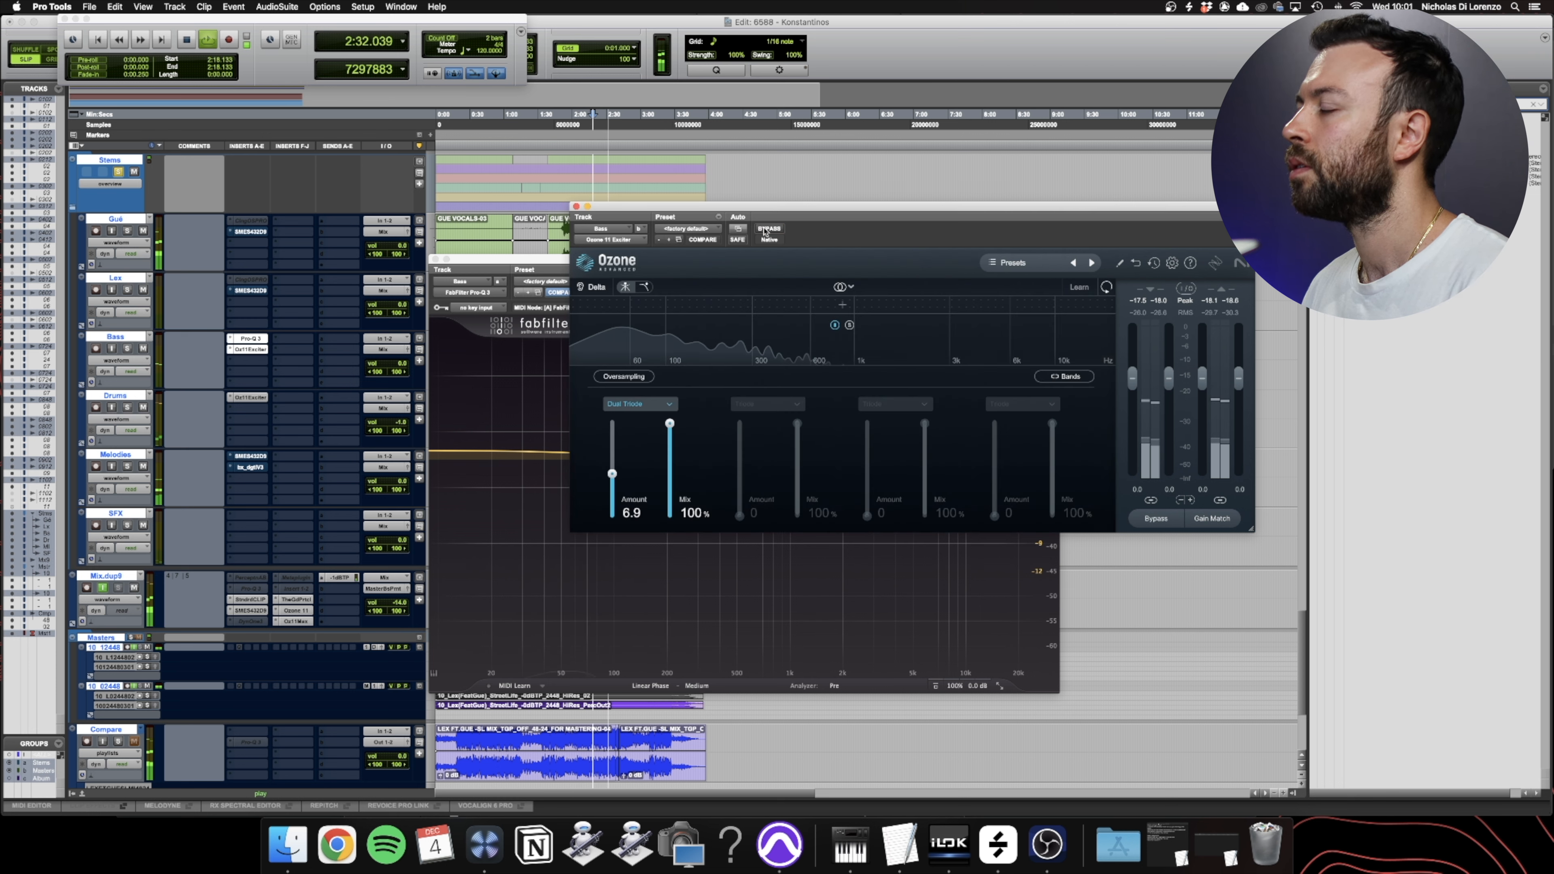
# - Compare the playing mix with the Bass track's Pro-Q 3 and Exciter both bypassed, and switch both back on
pyautogui.click(497, 270)
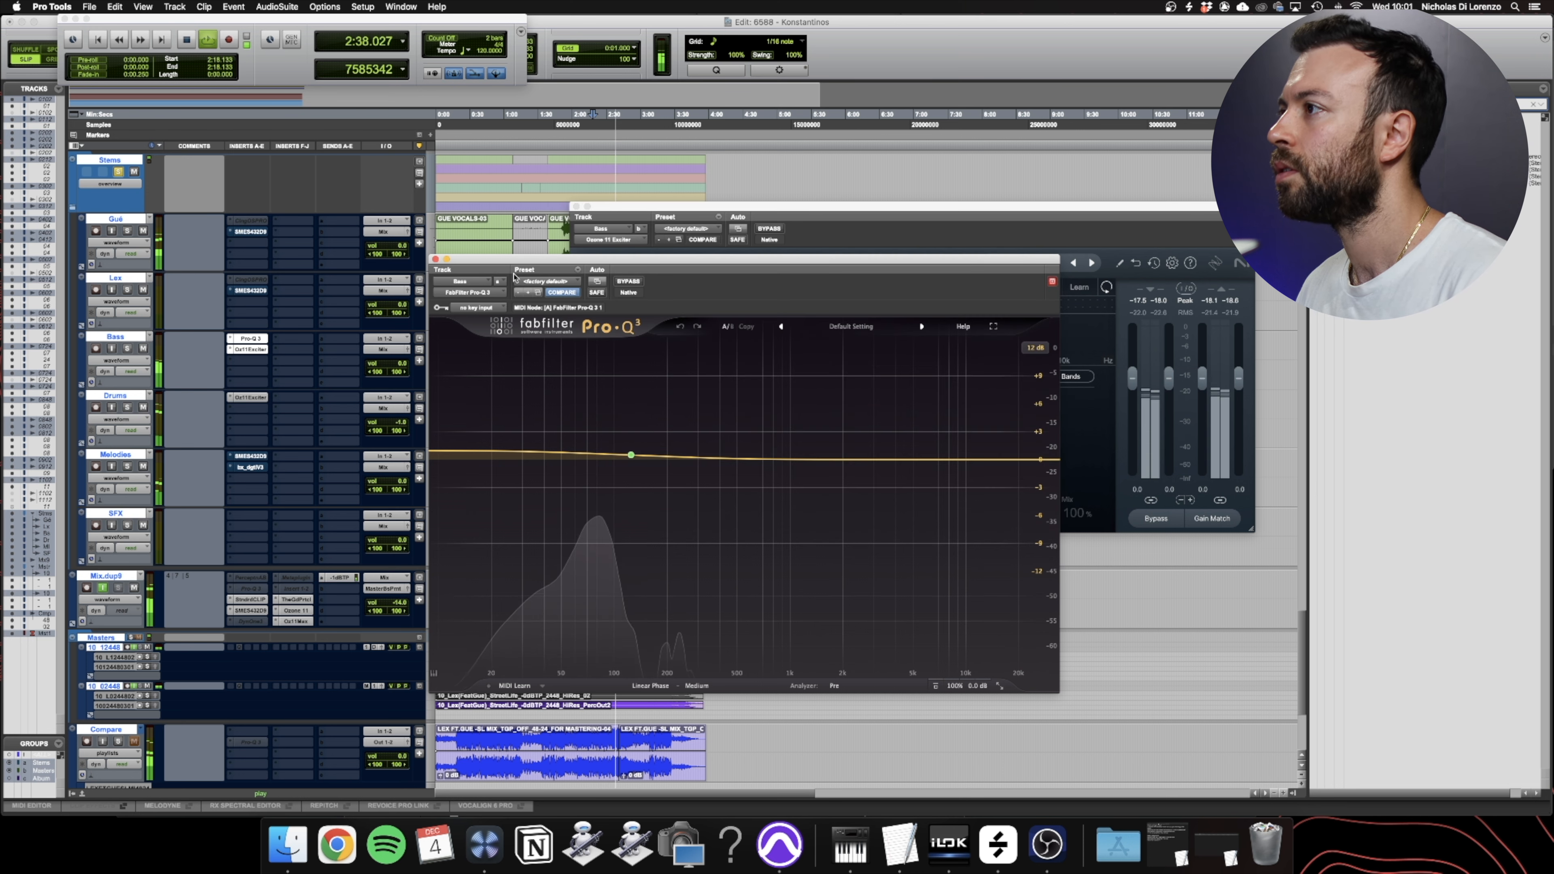
pyautogui.click(628, 282)
pyautogui.click(771, 231)
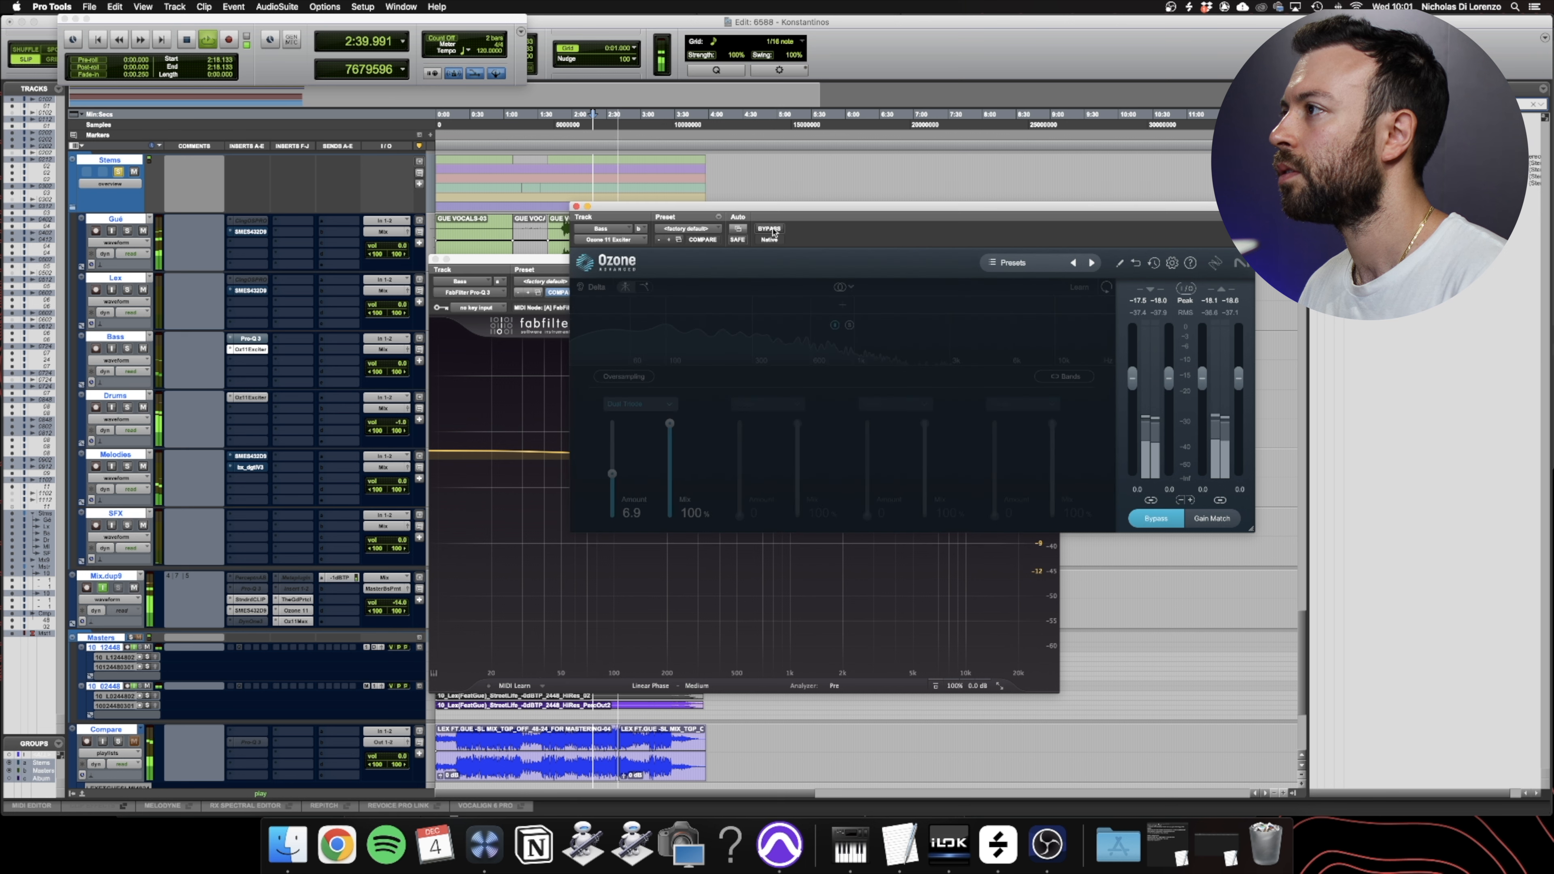
pyautogui.click(510, 261)
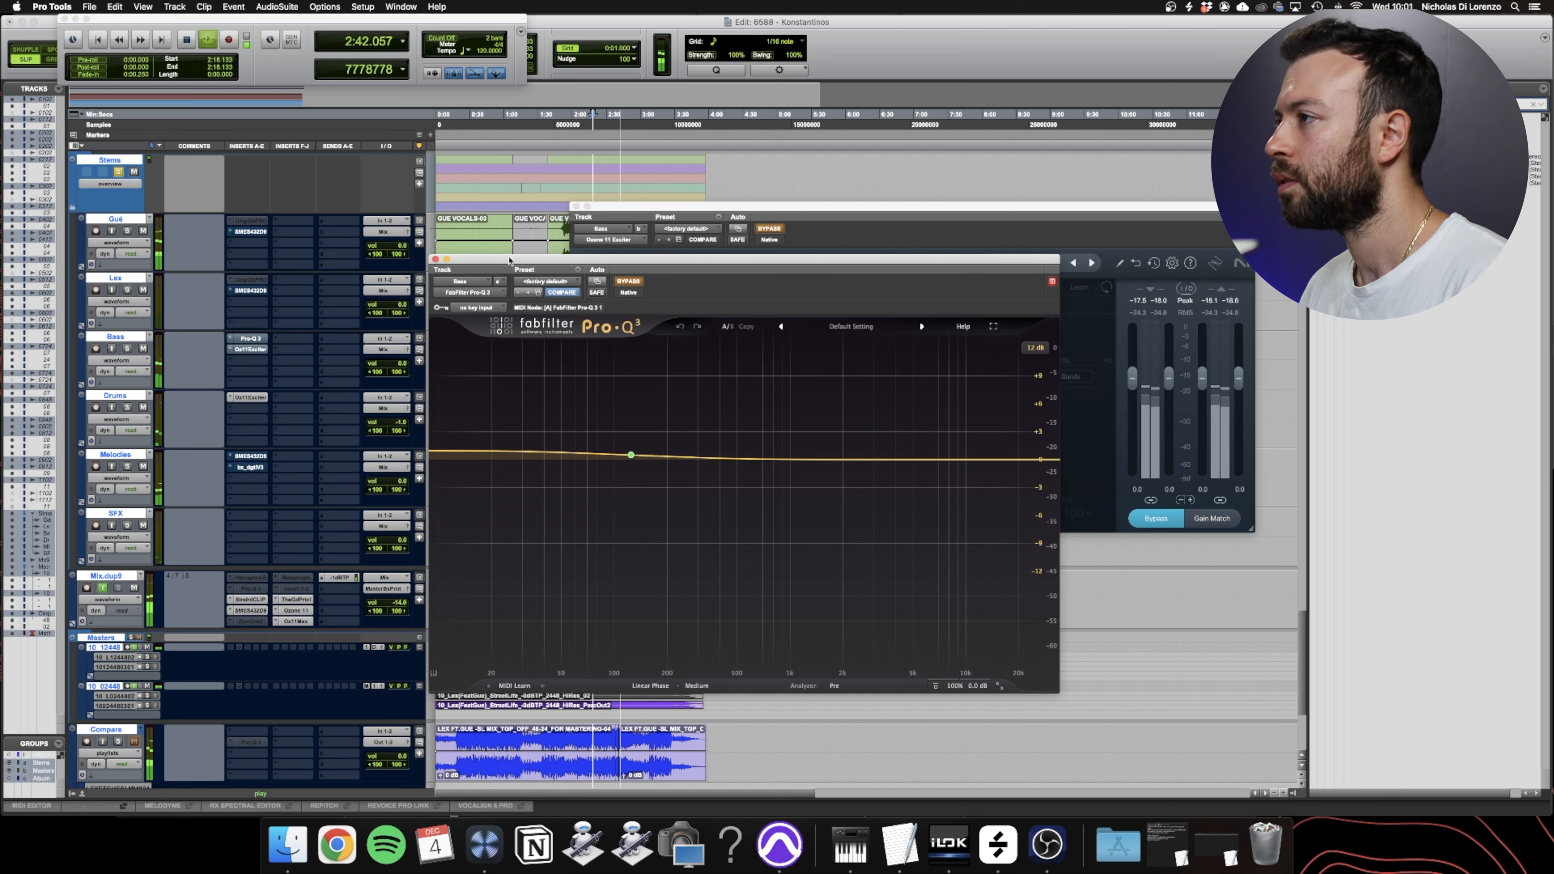
pyautogui.click(628, 282)
pyautogui.click(770, 229)
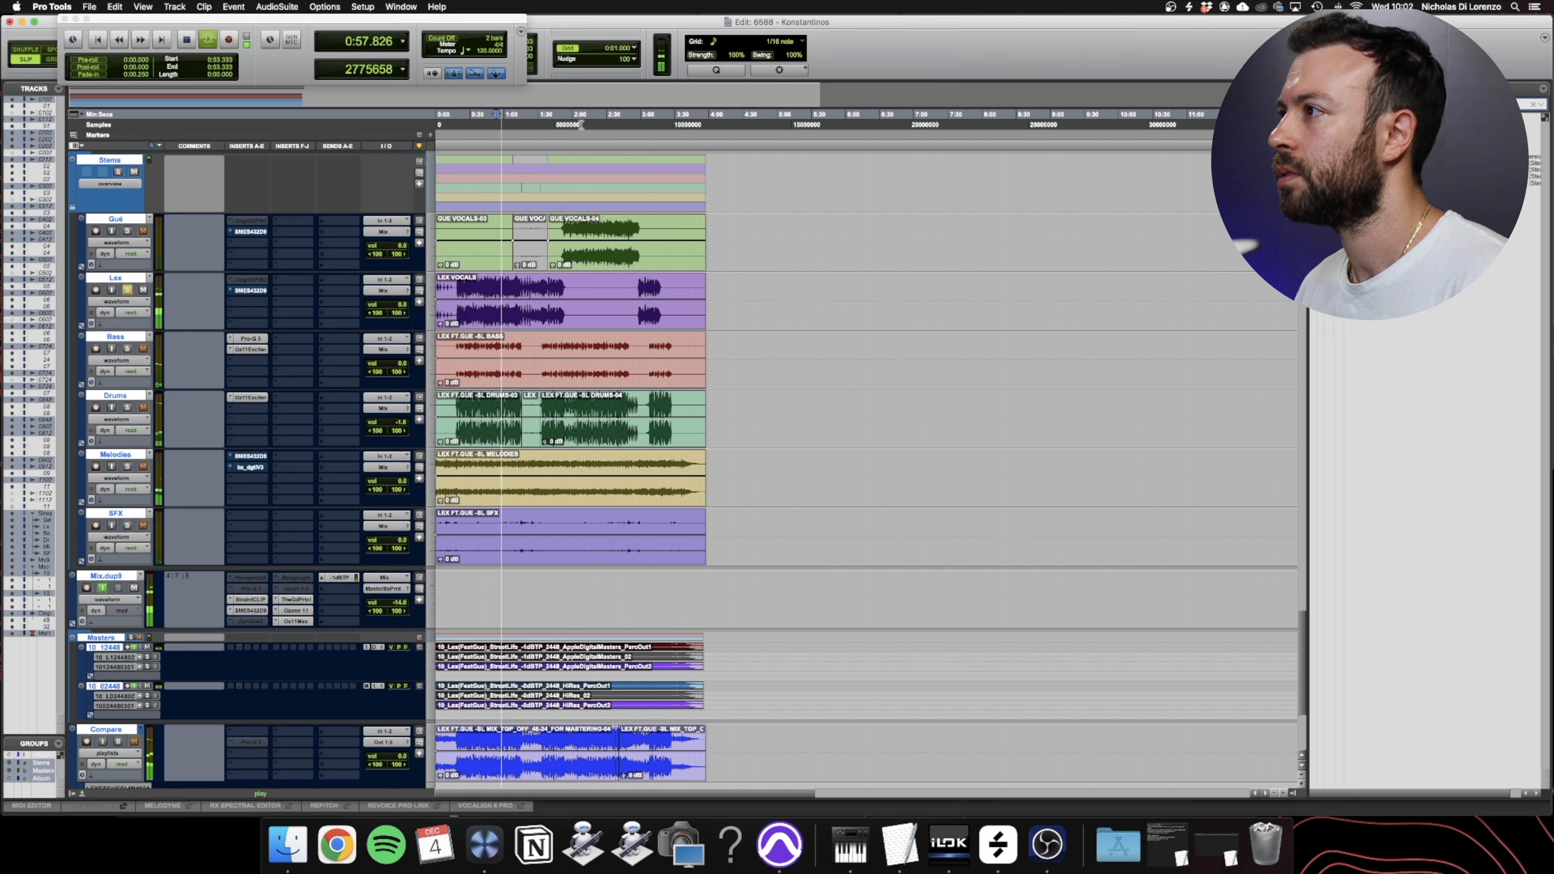
# - Solo the Gue vocal track alongside Lex and audition the vocals from 2:01.600
pyautogui.press('space')
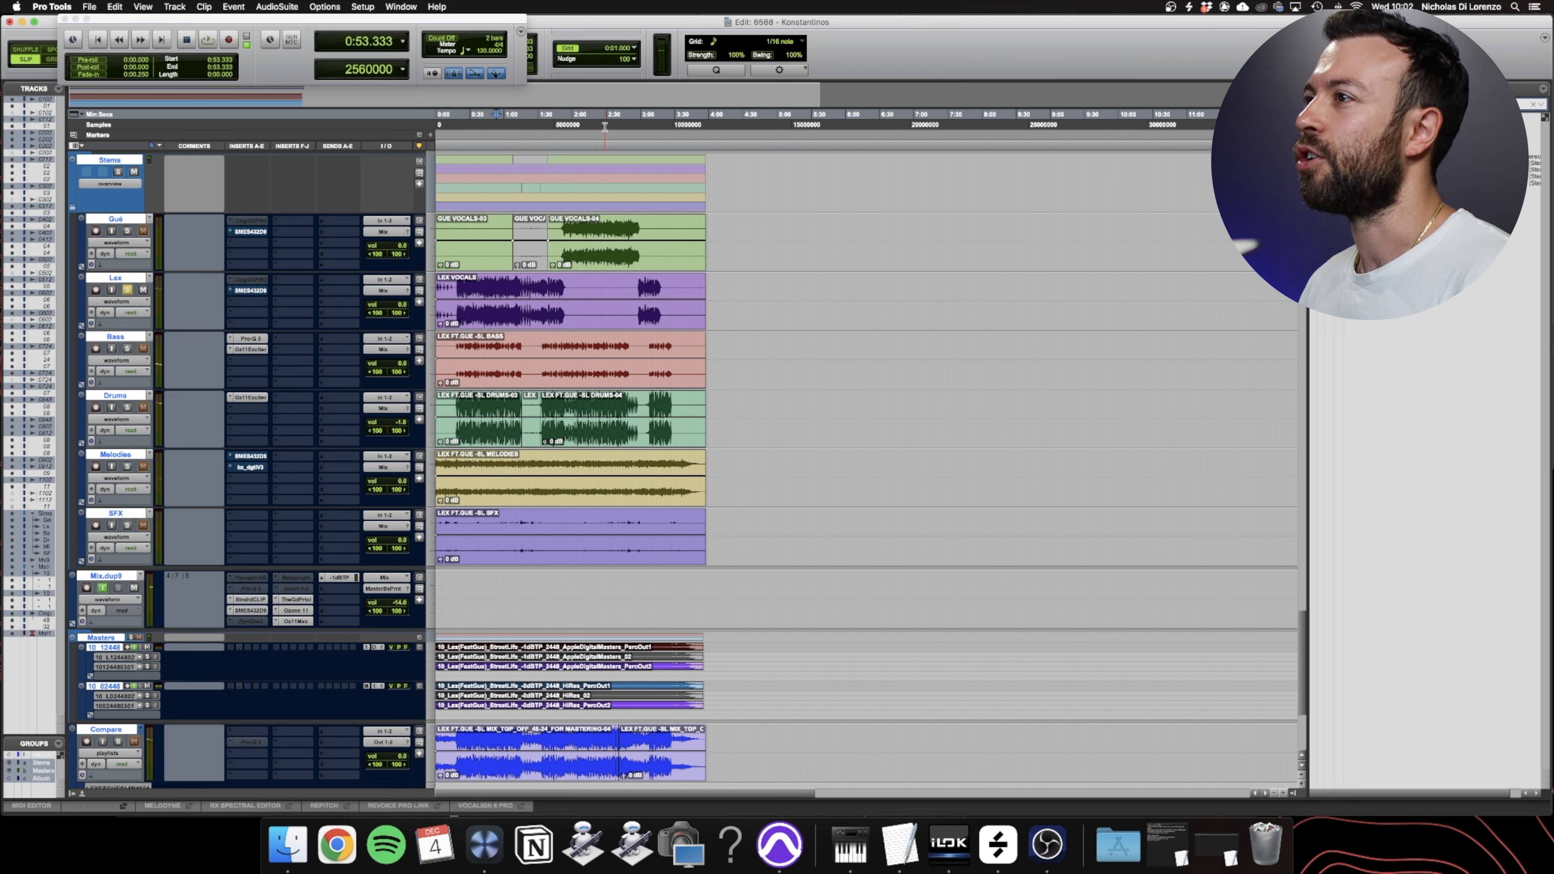
pyautogui.click(574, 125)
pyautogui.click(127, 231)
pyautogui.press('space')
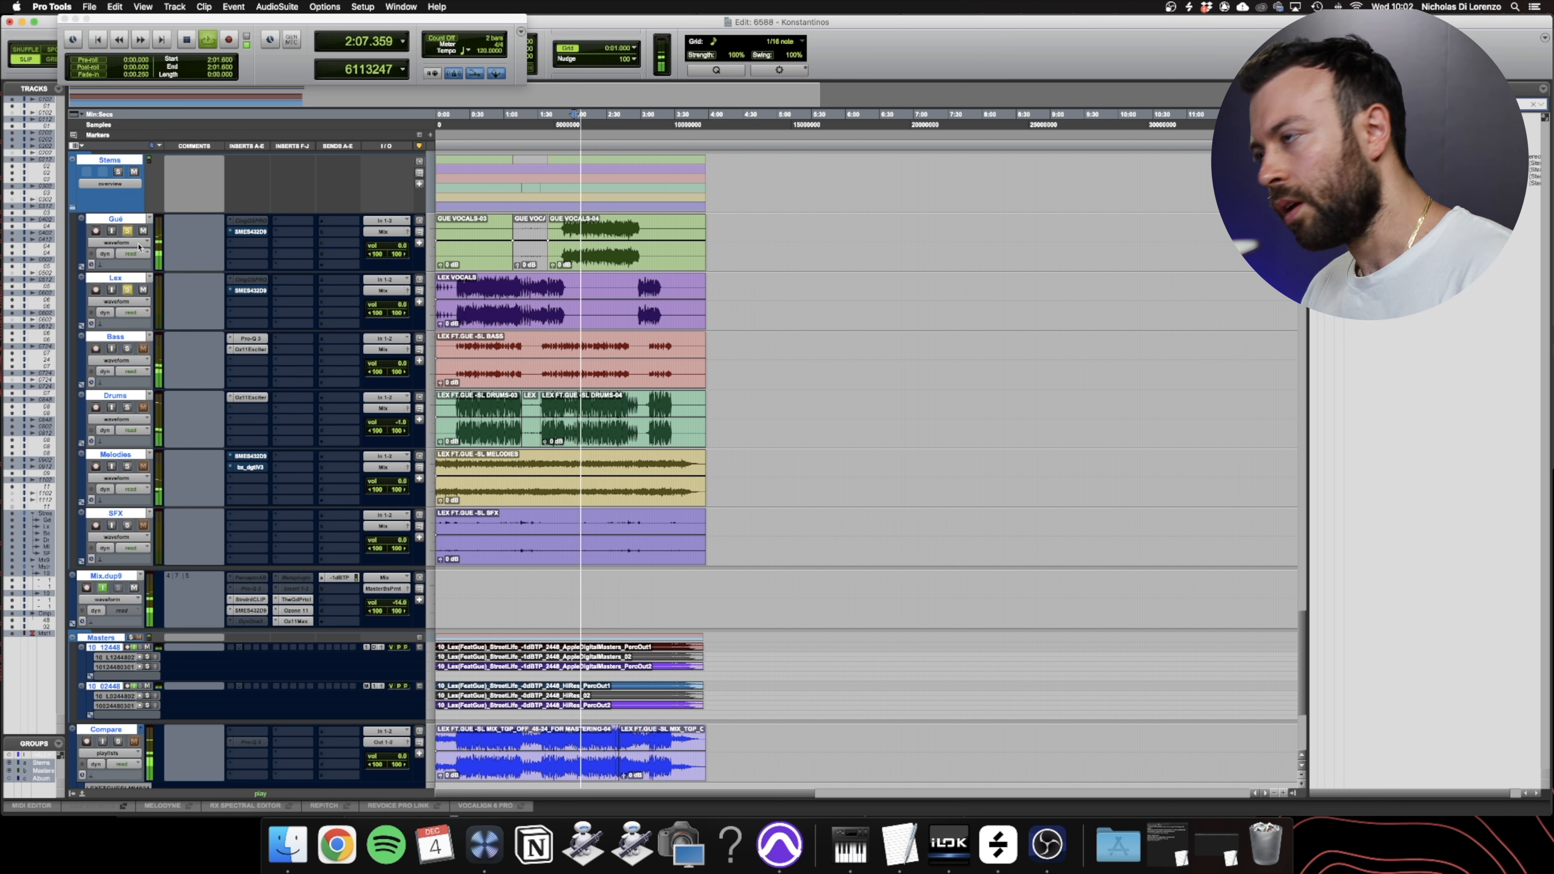
pyautogui.press('space')
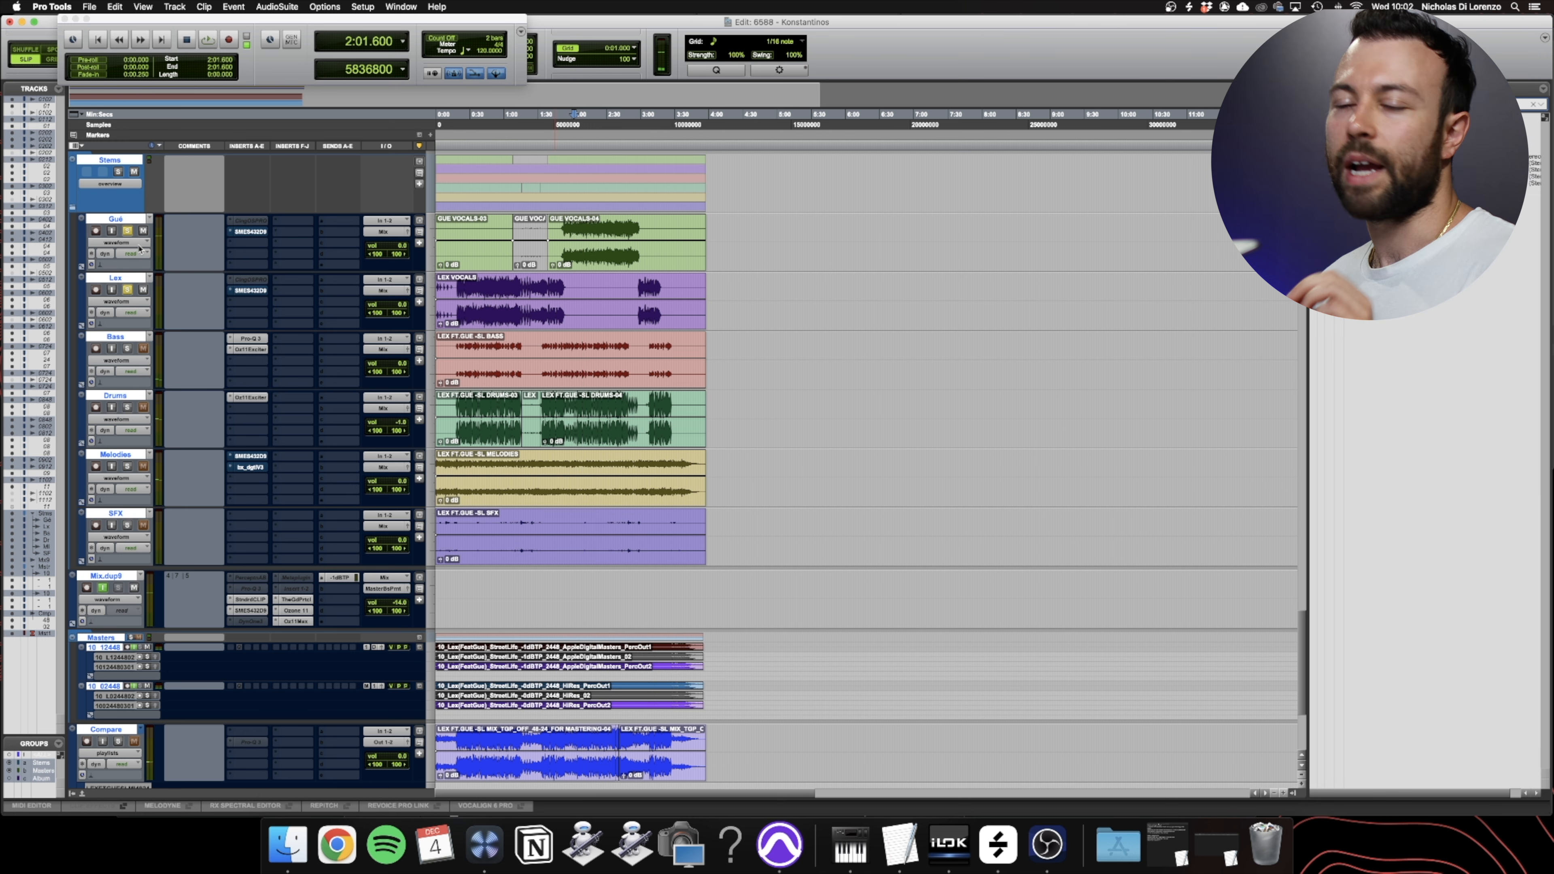
# - Solo the whole Stems folder instead of the vocals, and audition the mix from 0:45.333 and from 2:13.333
pyautogui.click(119, 172)
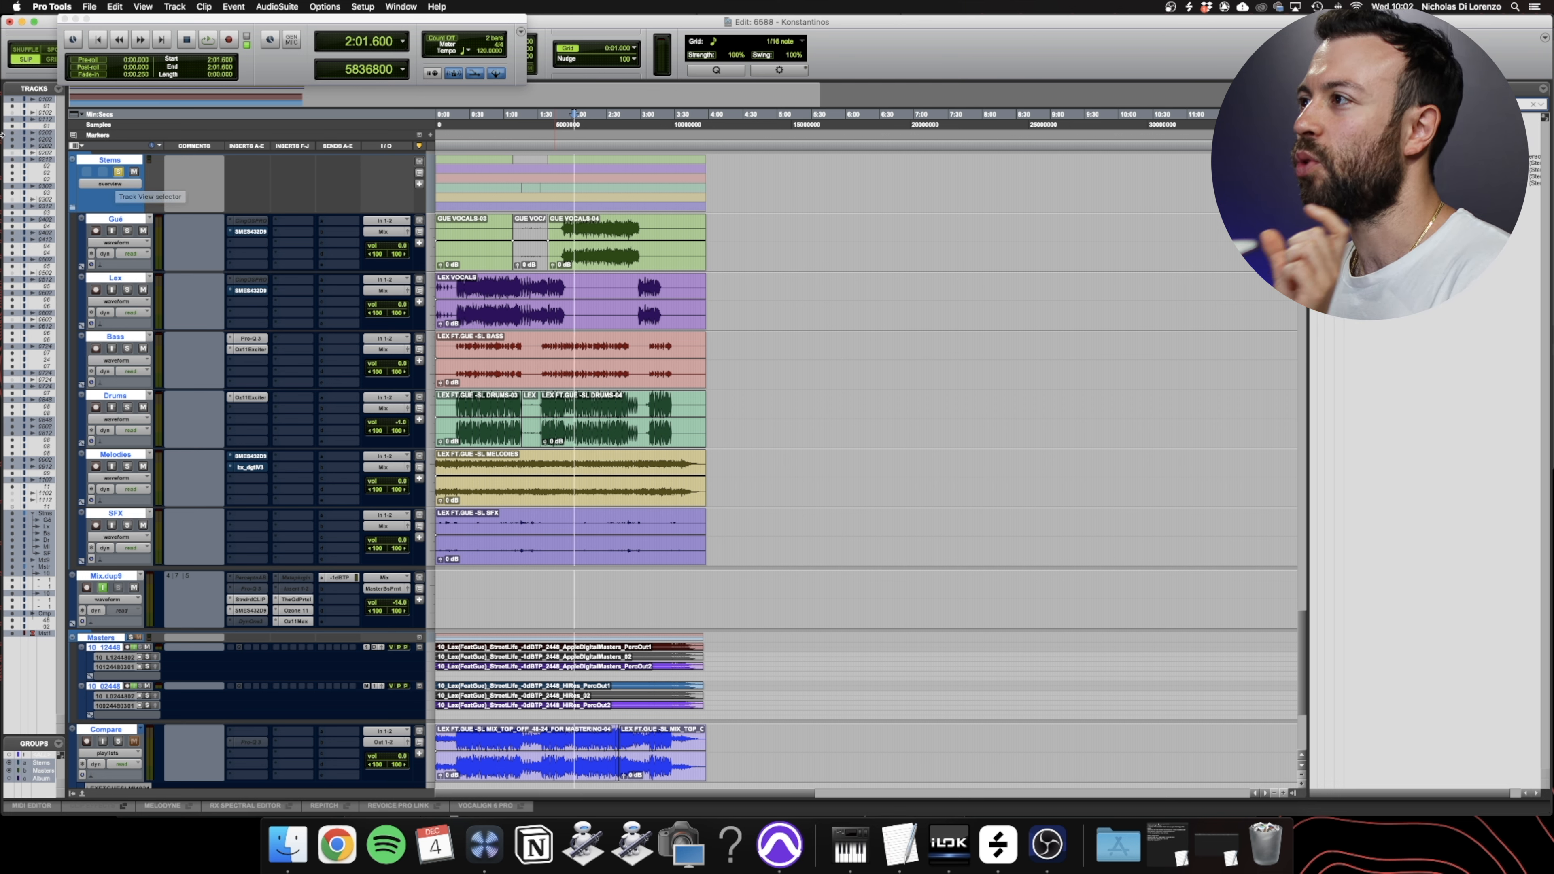
pyautogui.click(487, 119)
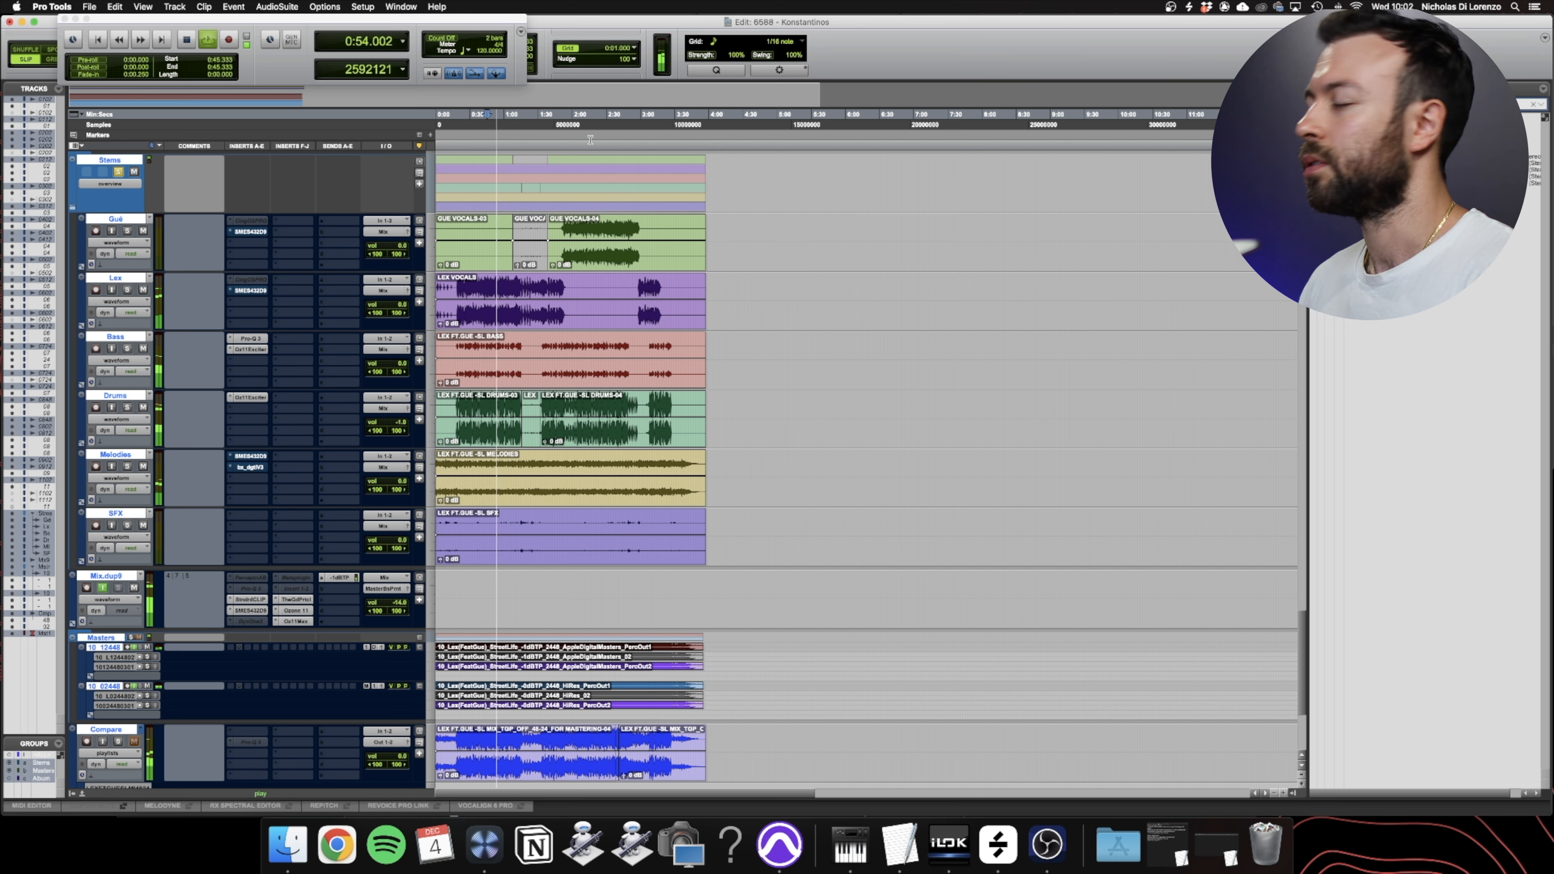
pyautogui.click(587, 117)
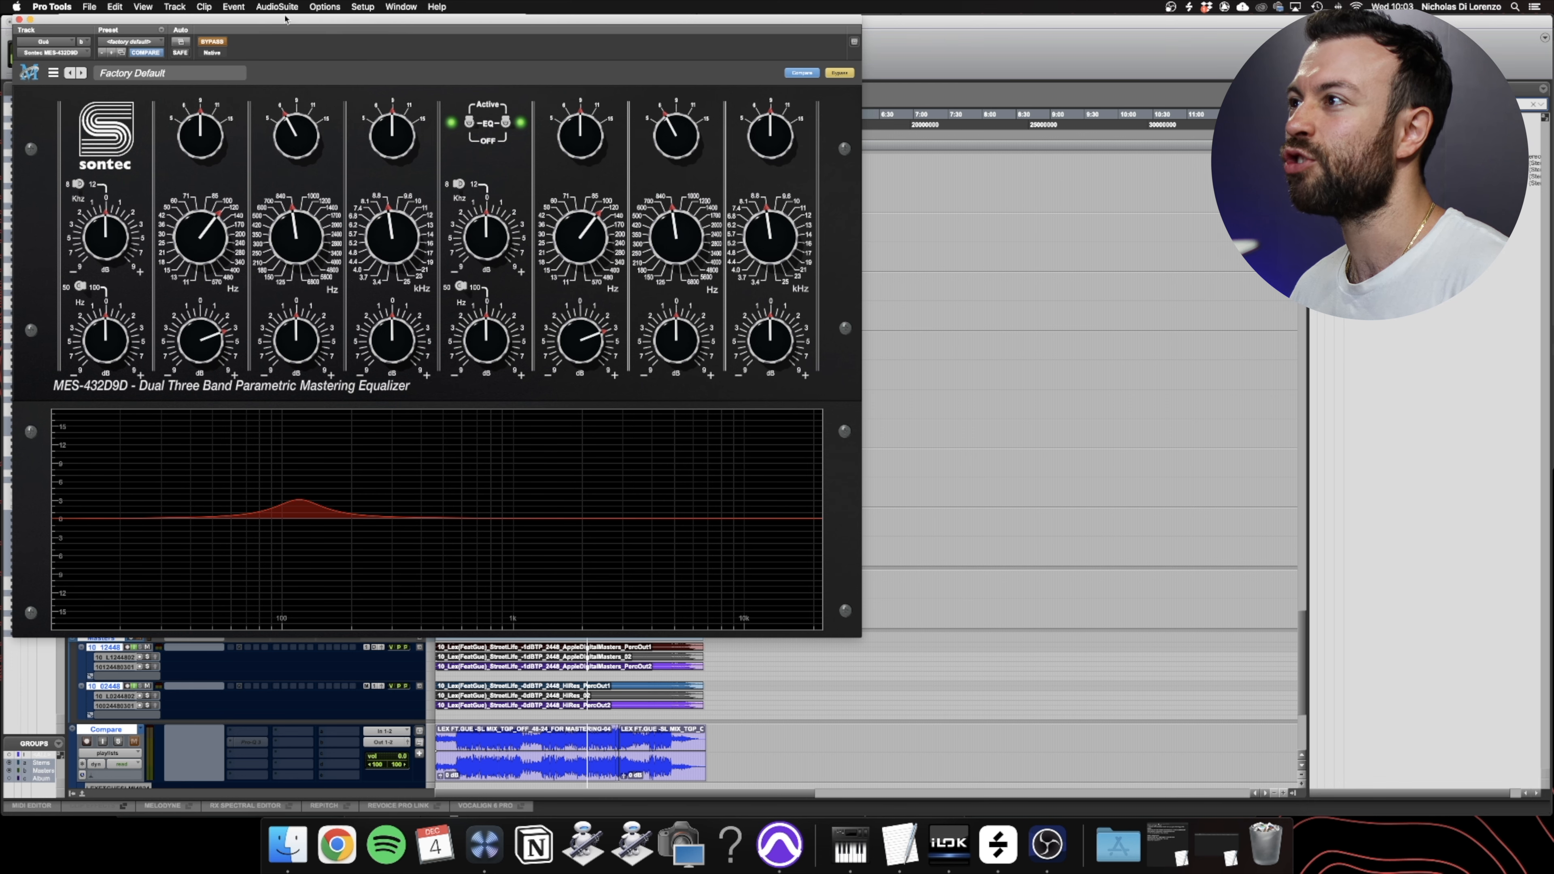
# - Examine the Sontec MES-432D9D EQ settings on the Gue and Lex vocal tracks, and close both plug-in windows
pyautogui.moveTo(285, 19); pyautogui.dragTo(837, 18)
pyautogui.click(262, 288)
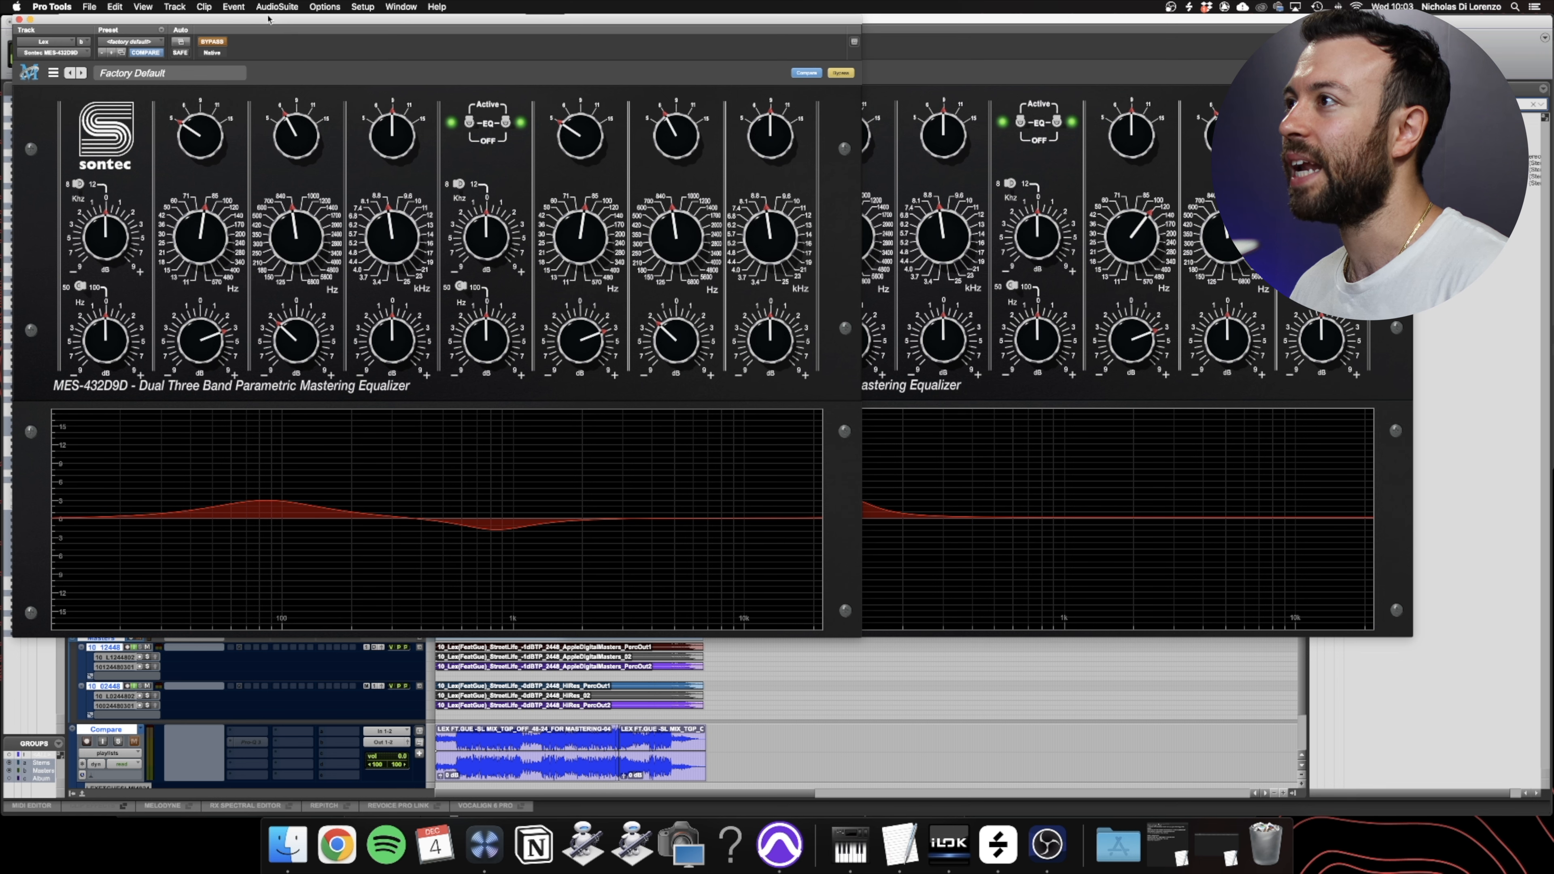
pyautogui.moveTo(271, 25); pyautogui.dragTo(564, 97)
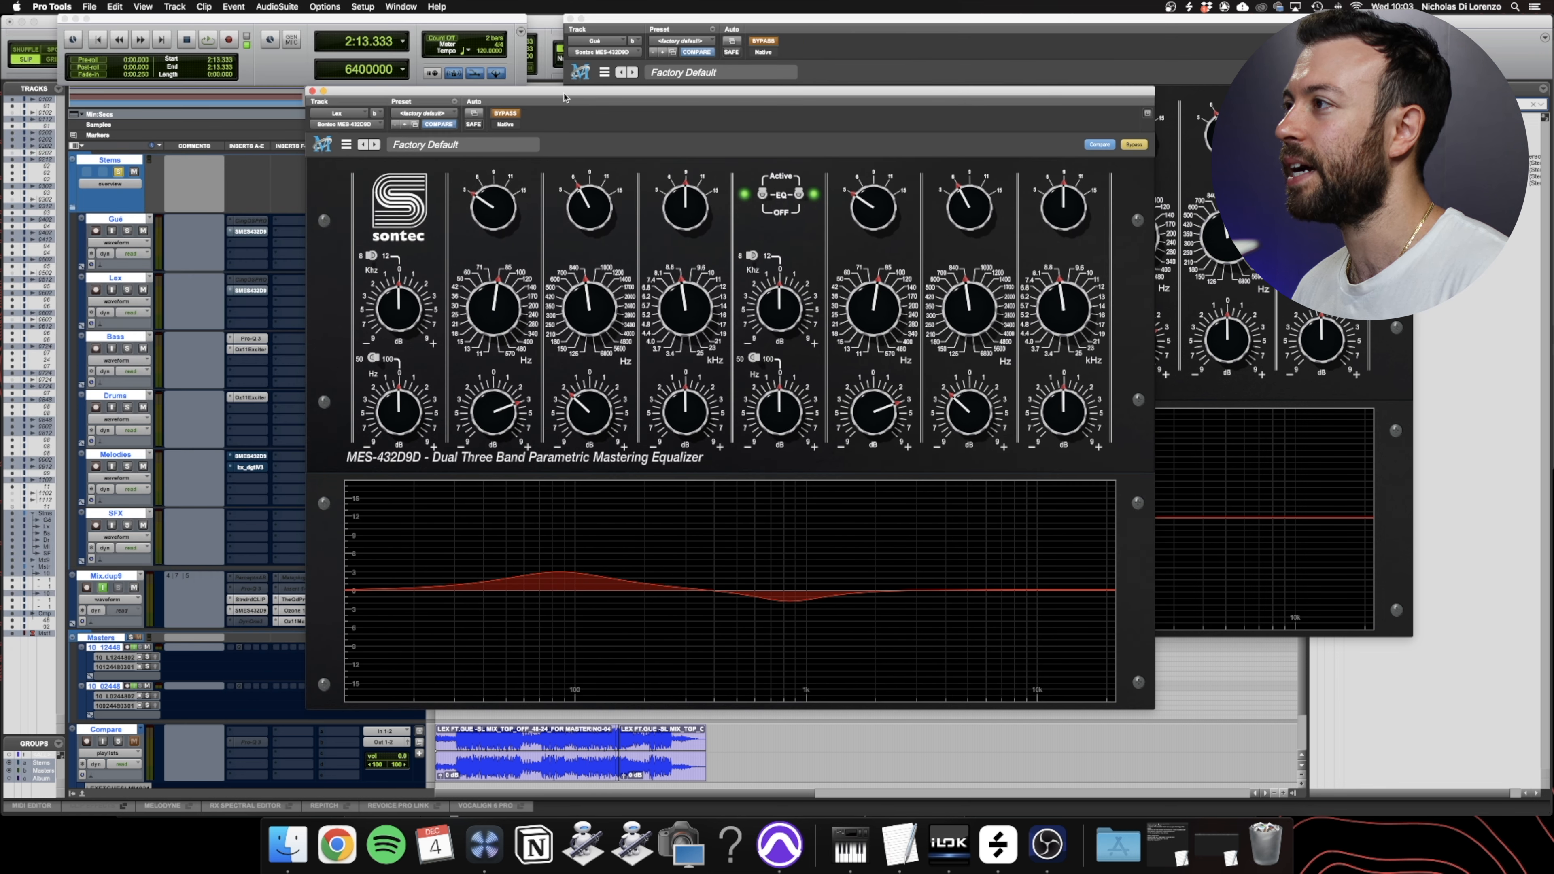
pyautogui.click(312, 91)
pyautogui.click(569, 19)
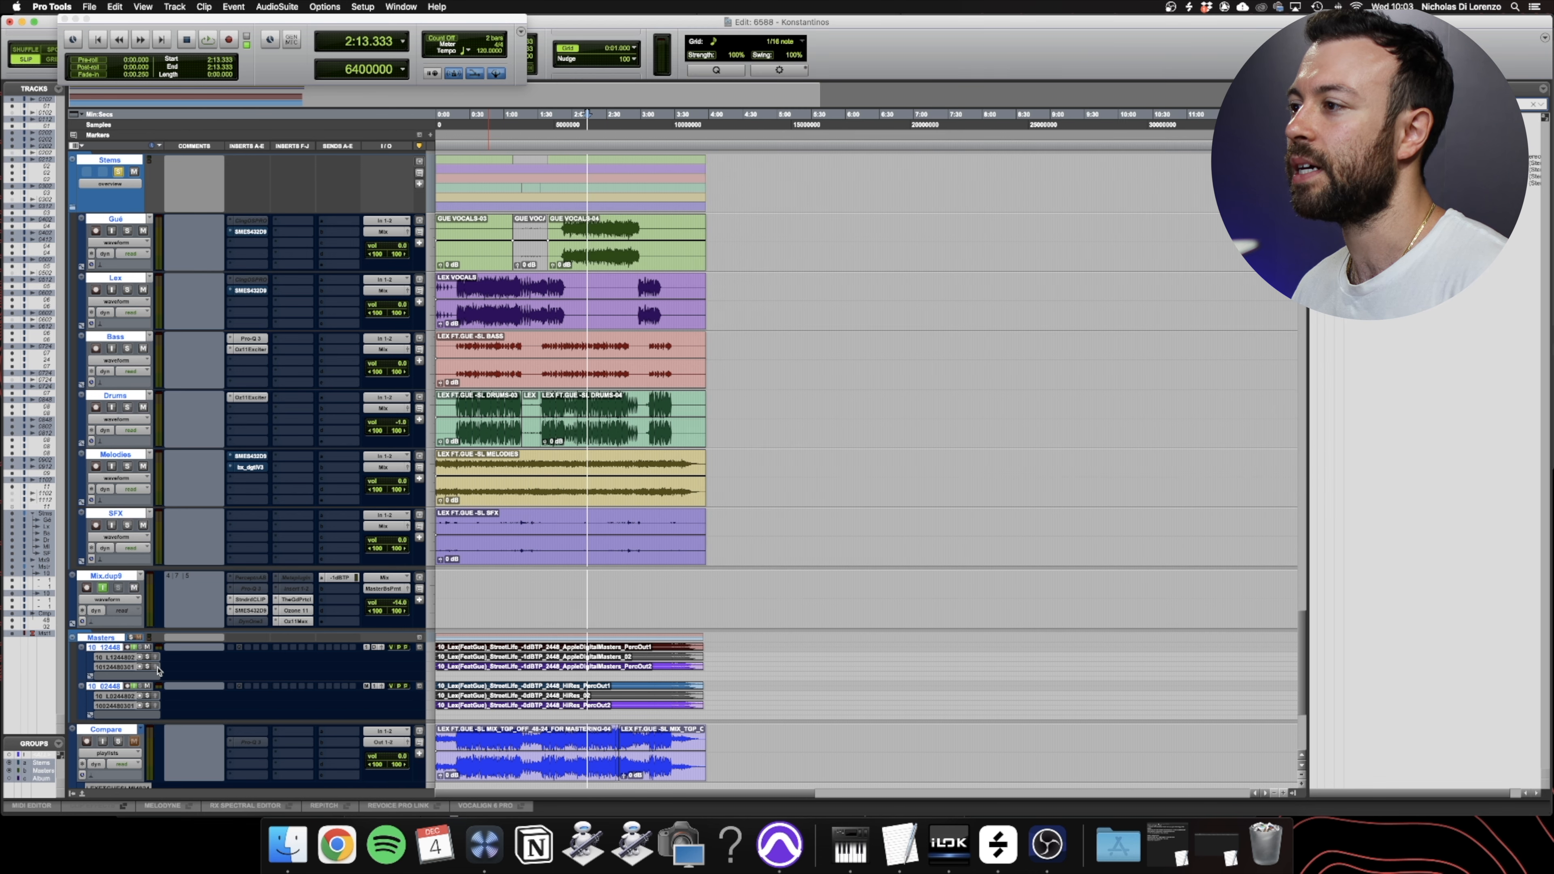
# - Open Insight 2 from the Master 1 track and move its spectrum window clear of the stem tracks' inserts
pyautogui.scroll(-5, 248, 551)
pyautogui.click(246, 698)
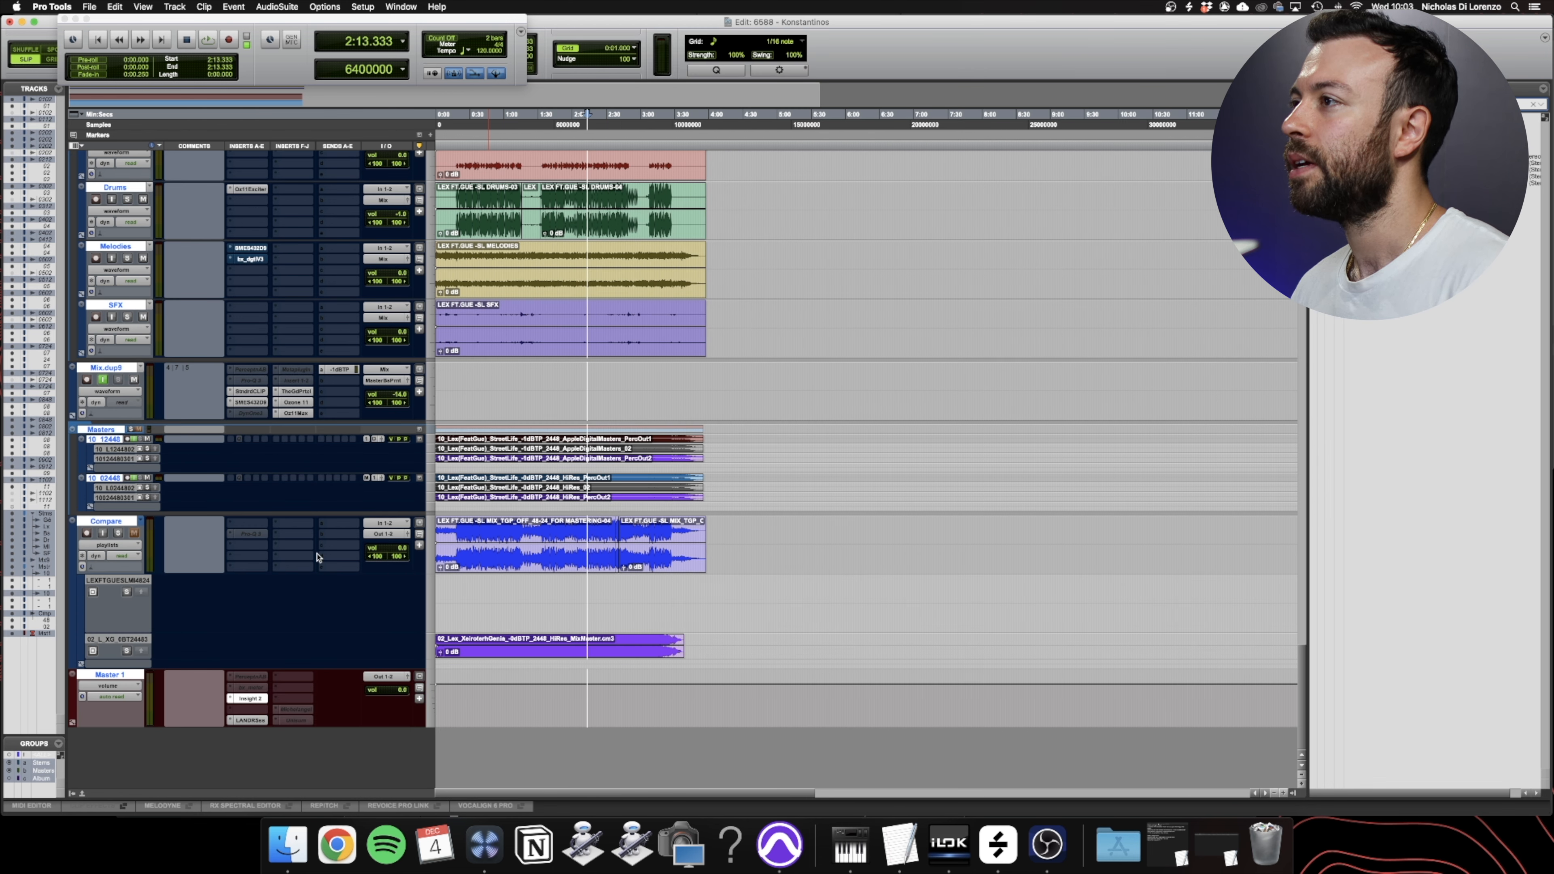
pyautogui.scroll(8, 267, 564)
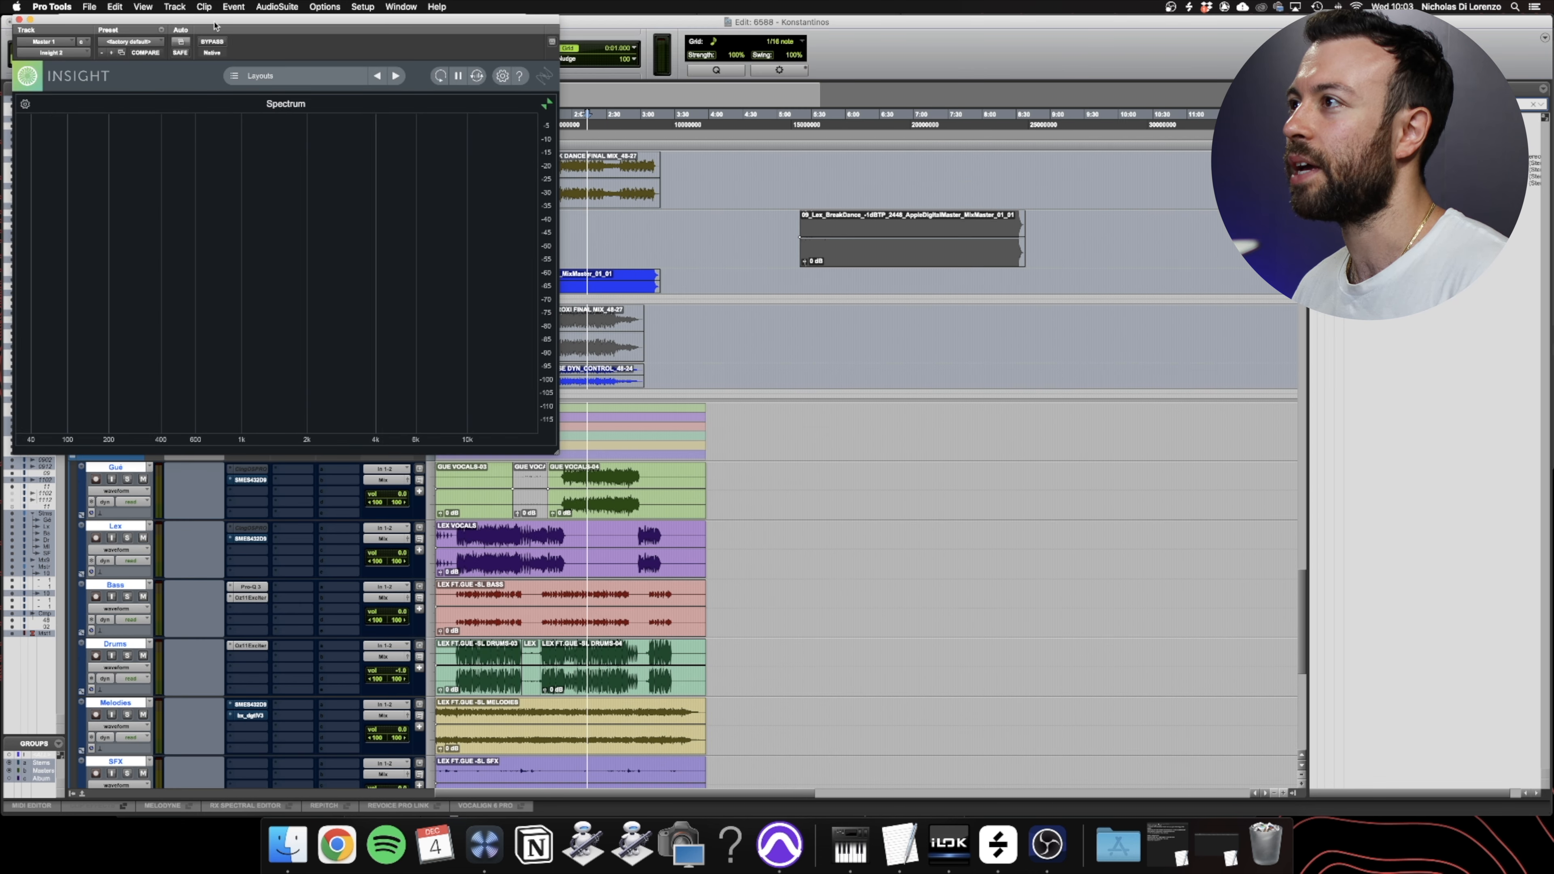
pyautogui.moveTo(215, 26); pyautogui.dragTo(730, 290)
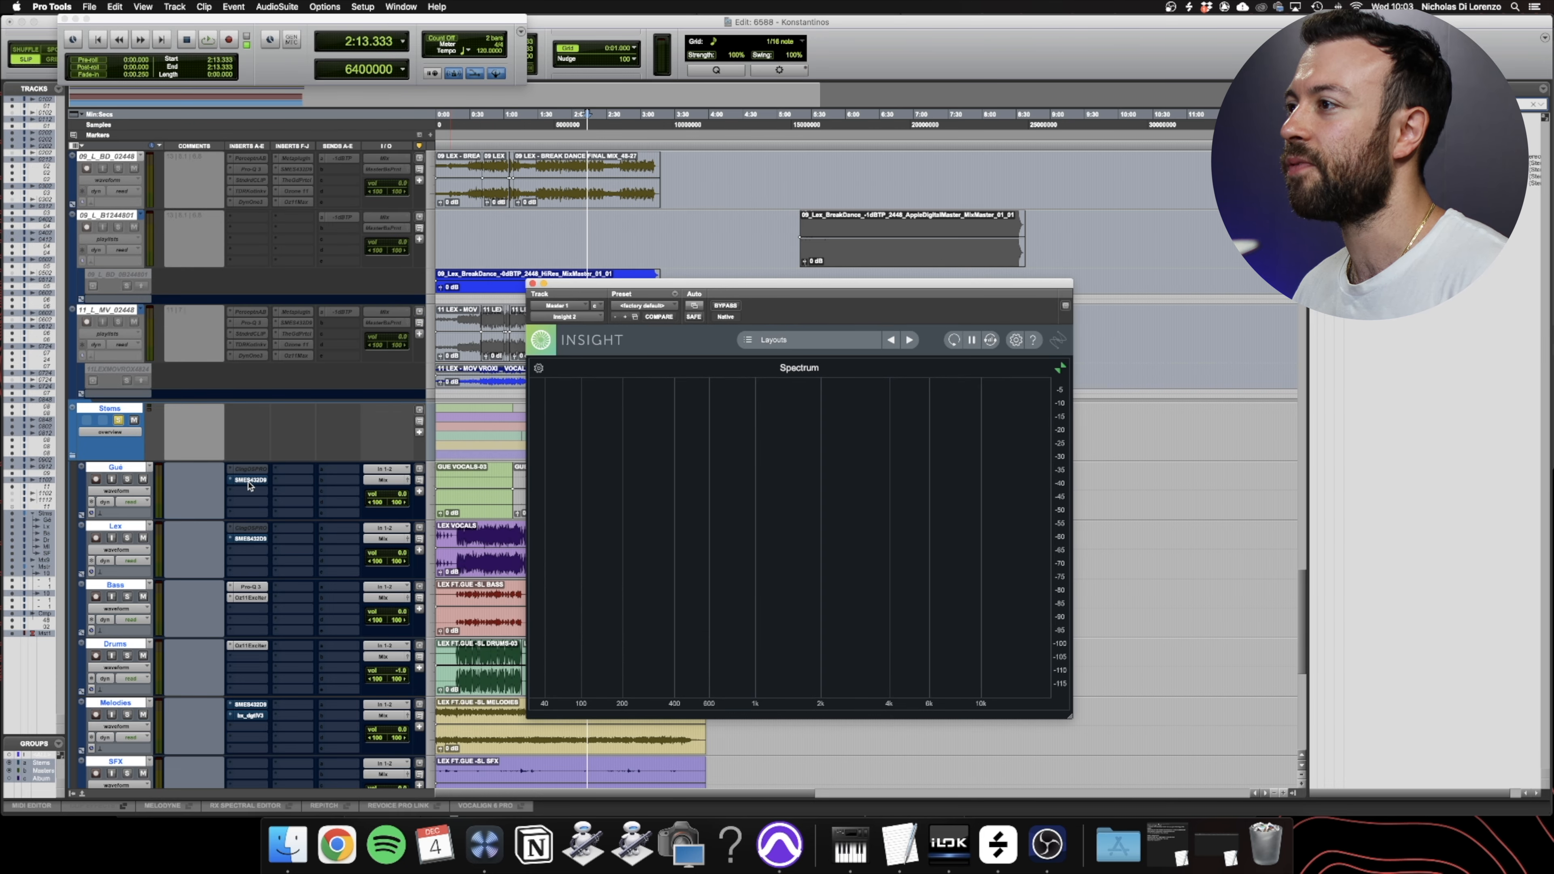
# - Open the Gue track's Sontec EQ and arrange it with the Insight spectrum window in front of its lower part
pyautogui.click(441, 469)
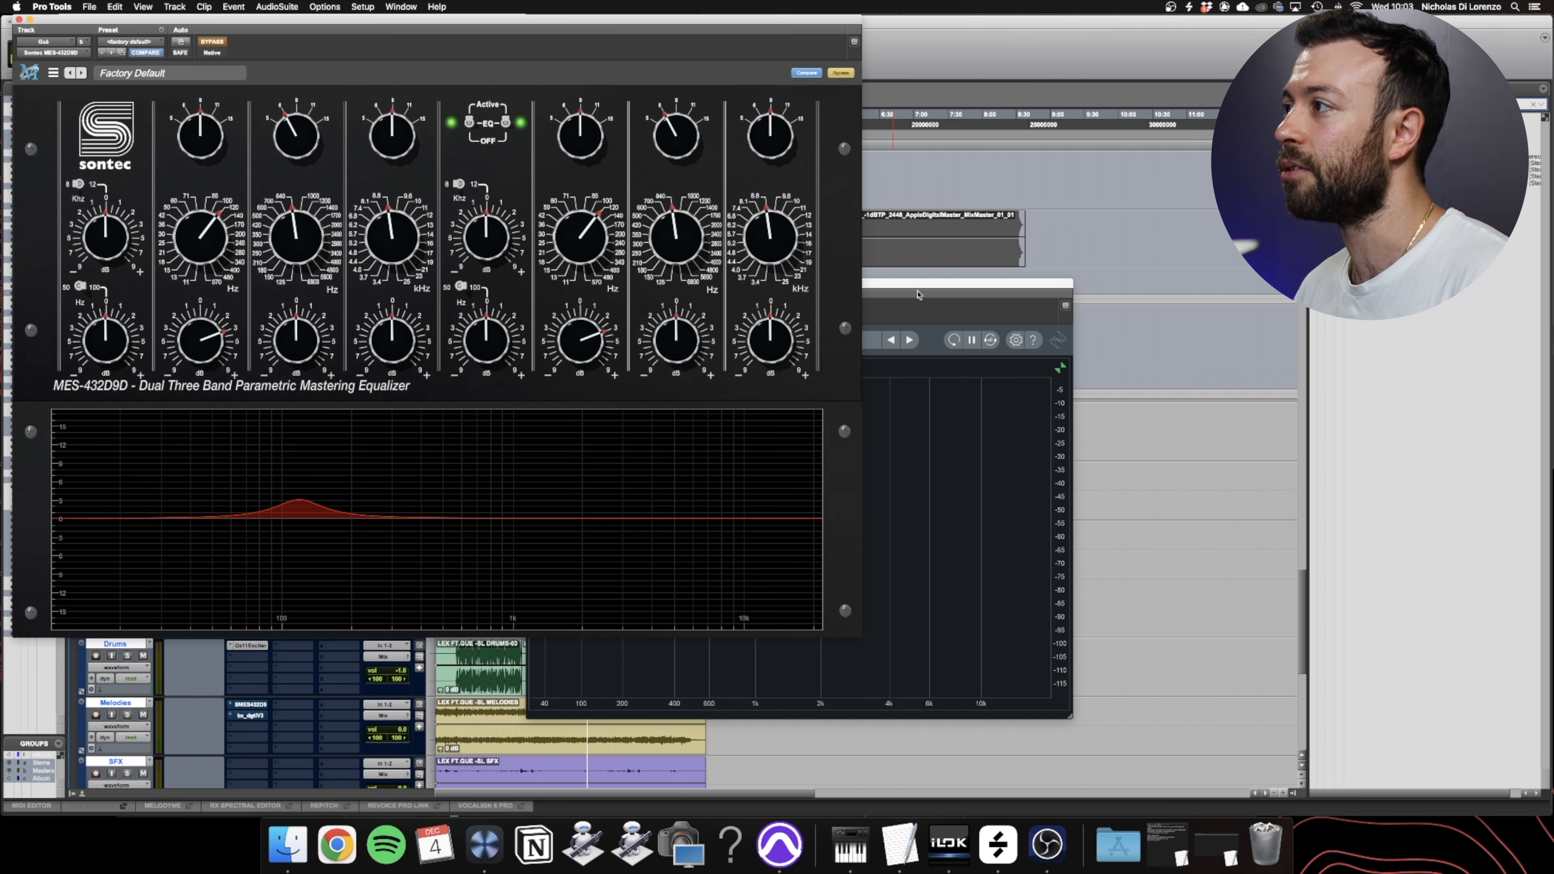
pyautogui.moveTo(917, 294); pyautogui.dragTo(900, 326)
pyautogui.moveTo(525, 20); pyautogui.dragTo(906, 4)
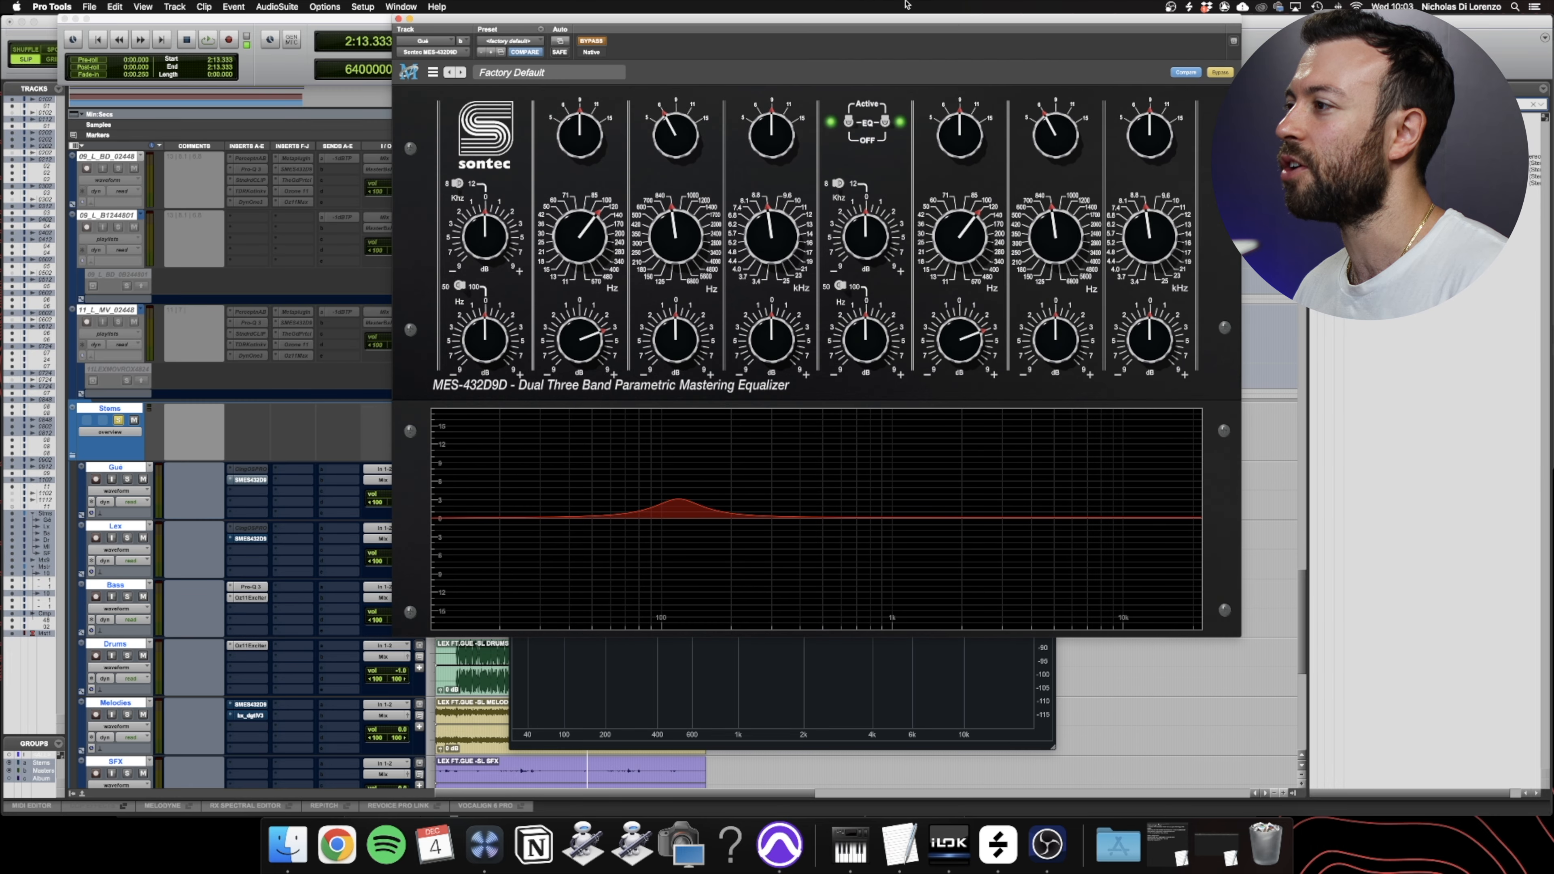
pyautogui.click(719, 686)
pyautogui.moveTo(701, 320); pyautogui.dragTo(586, 322)
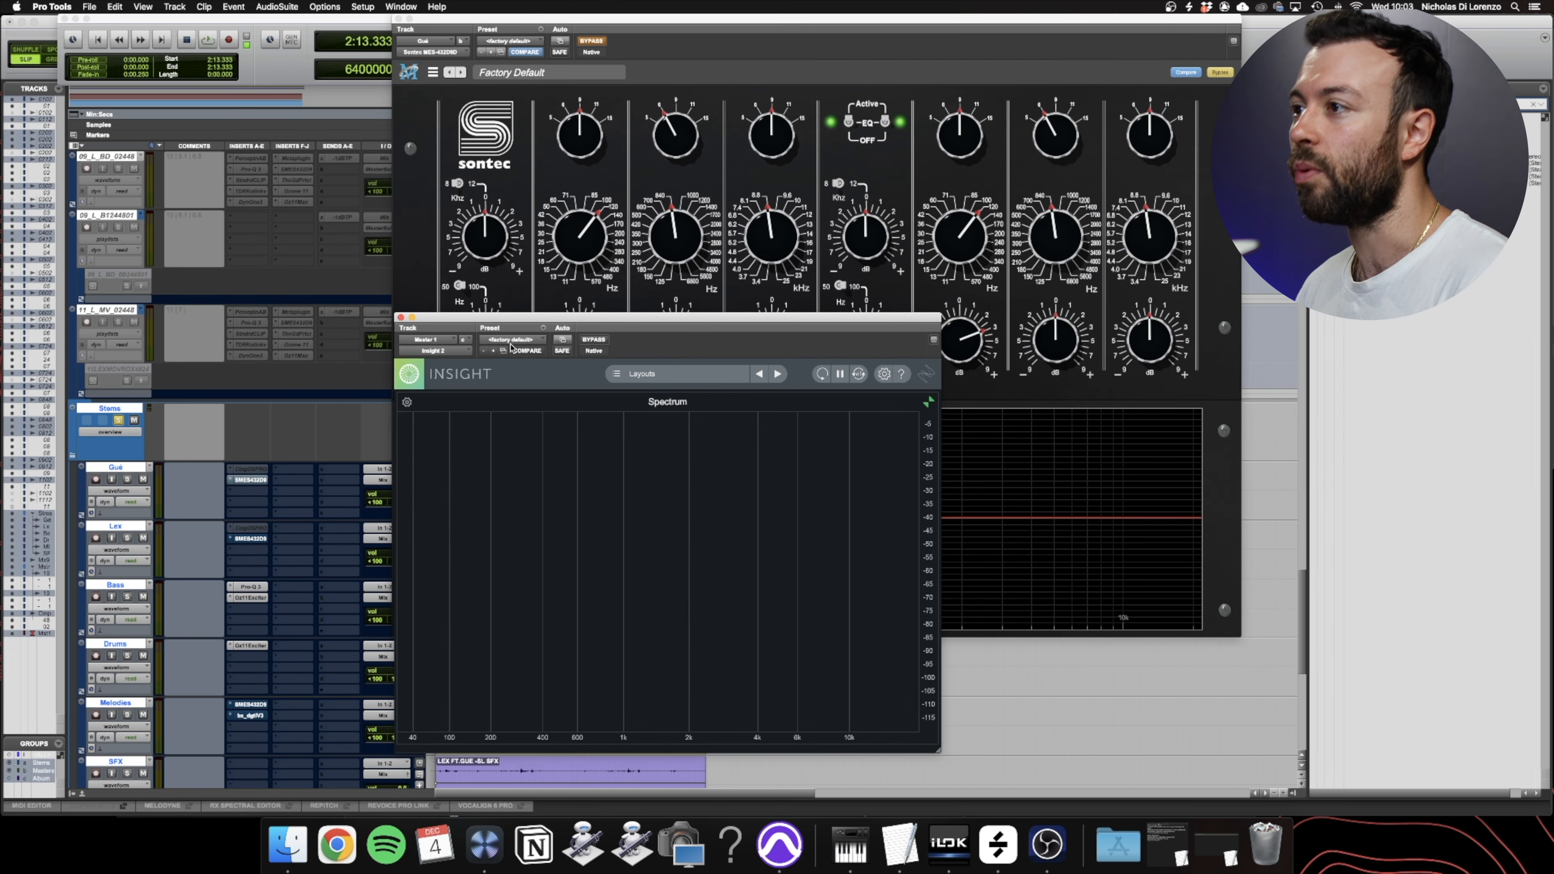
# - Solo the Gue track and audition it from 2:13.333 with its EQ bypassed while examining the spectrum in Insight 2
pyautogui.click(128, 480)
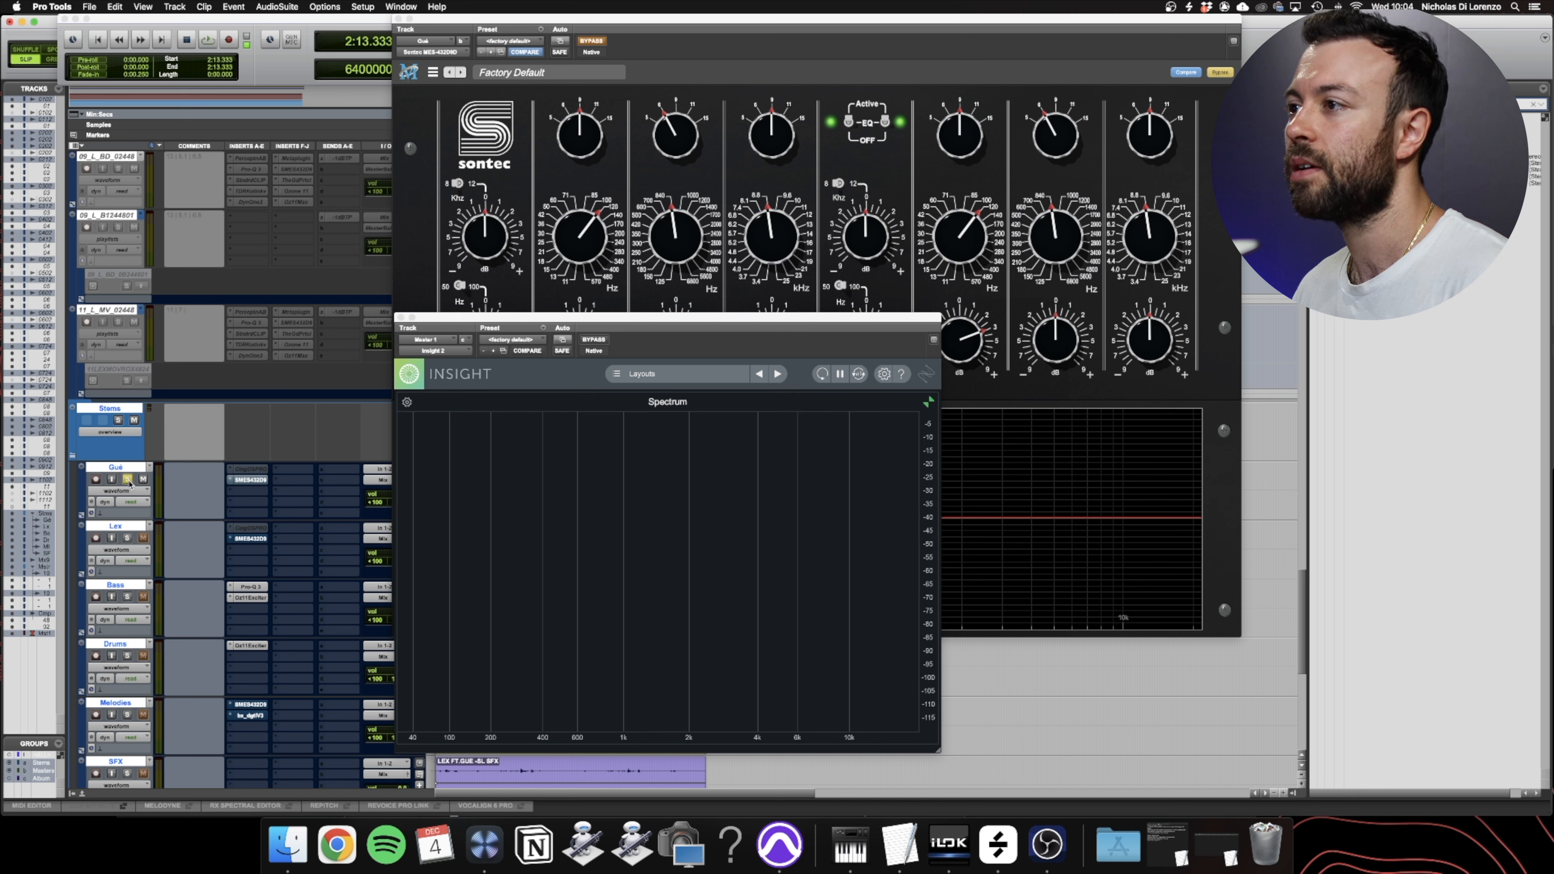
pyautogui.press('space')
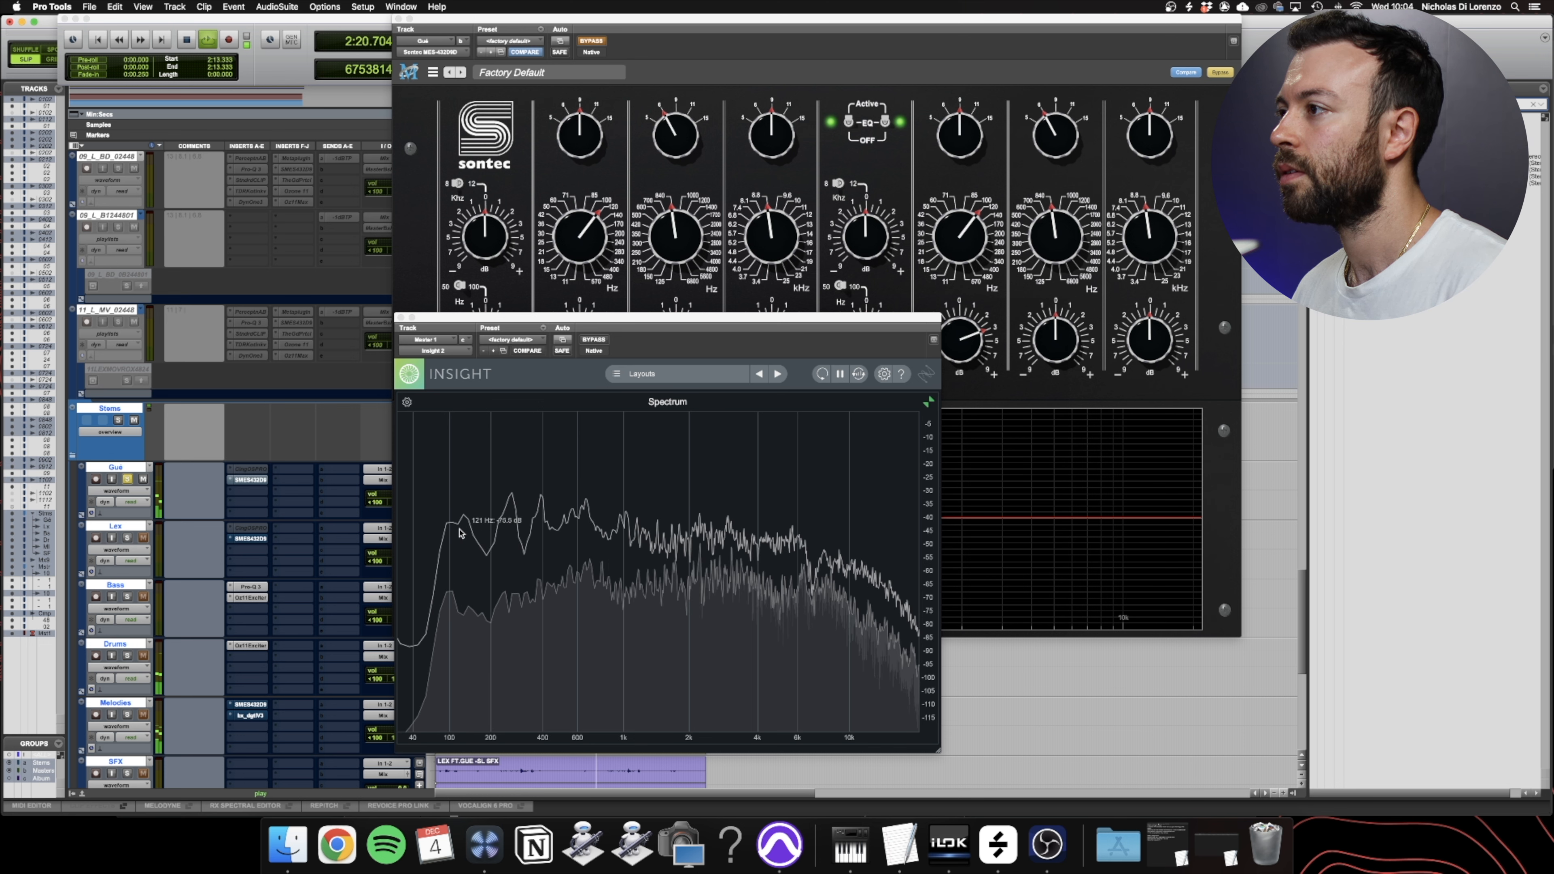
pyautogui.press('space')
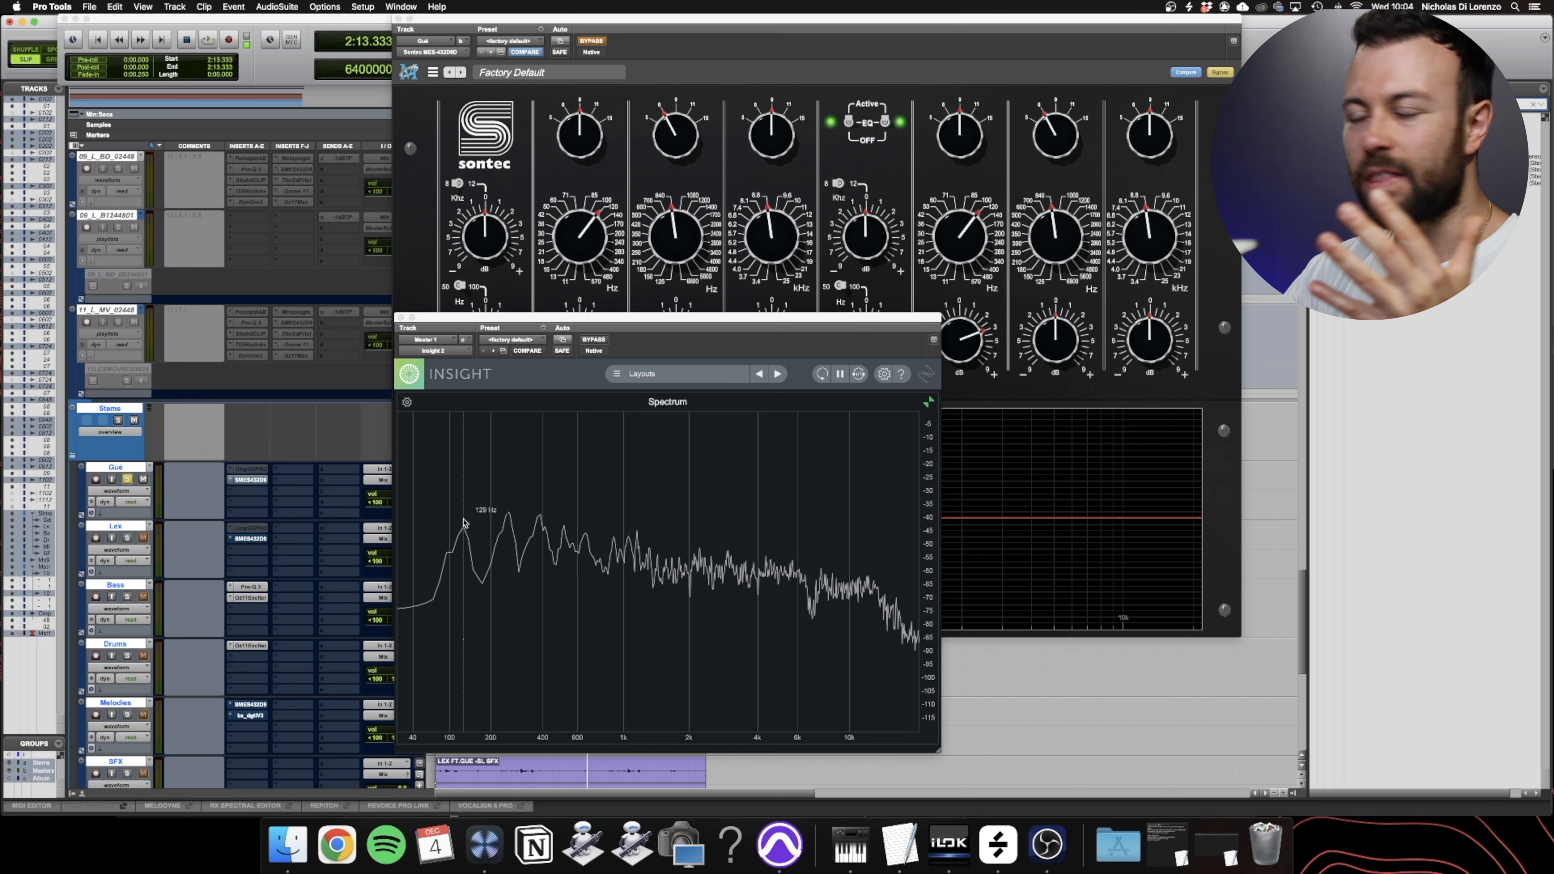
# - Take the Gue track's Sontec EQ out of bypass and compare the vocal with and without it during playback
pyautogui.click(928, 50)
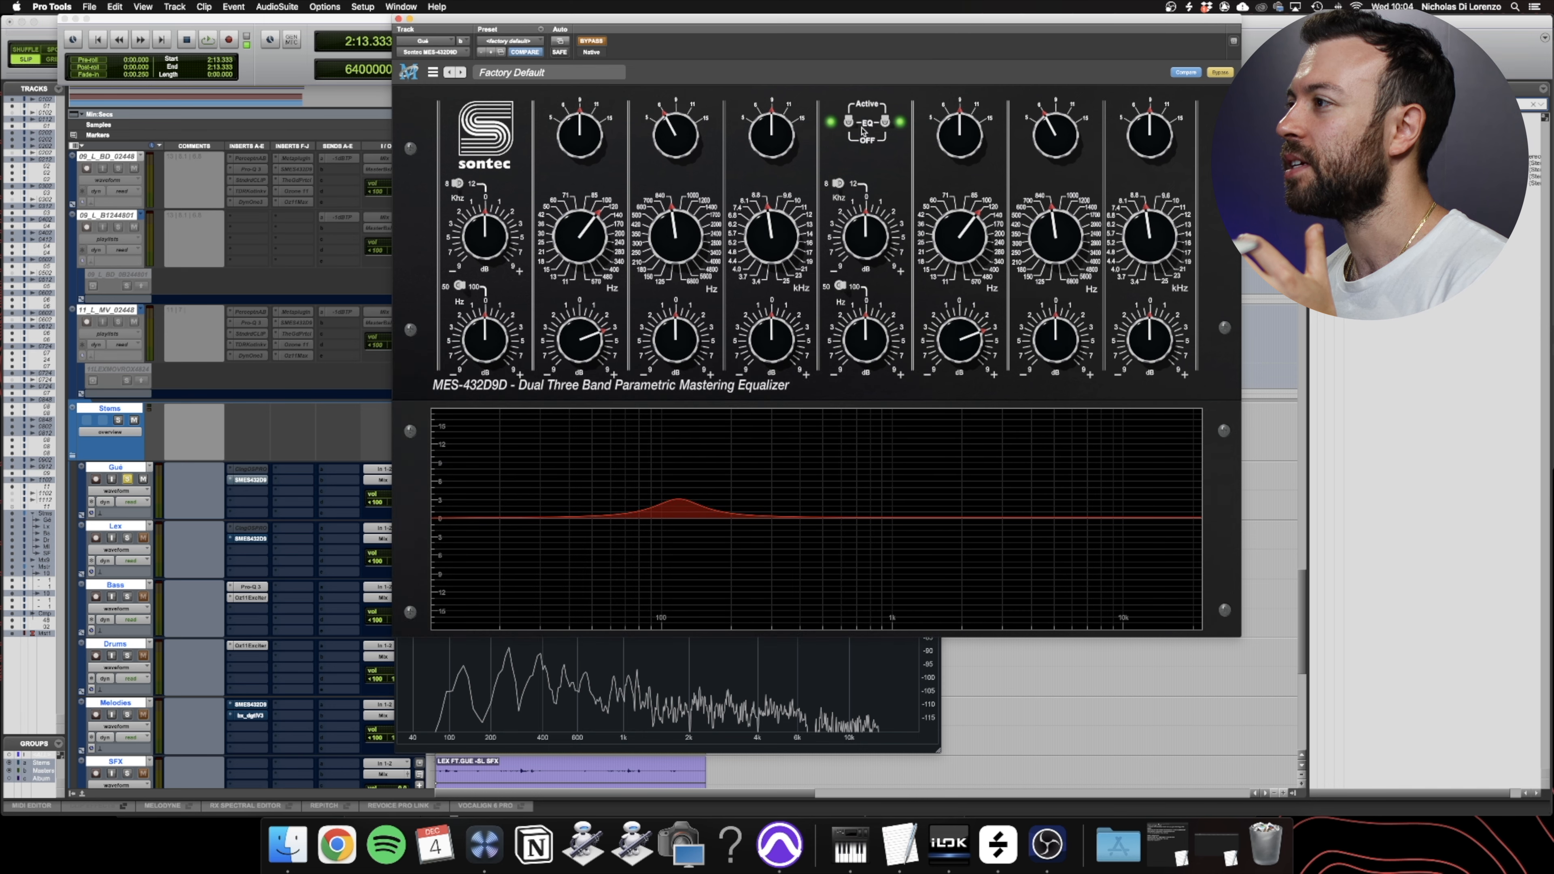
pyautogui.click(590, 42)
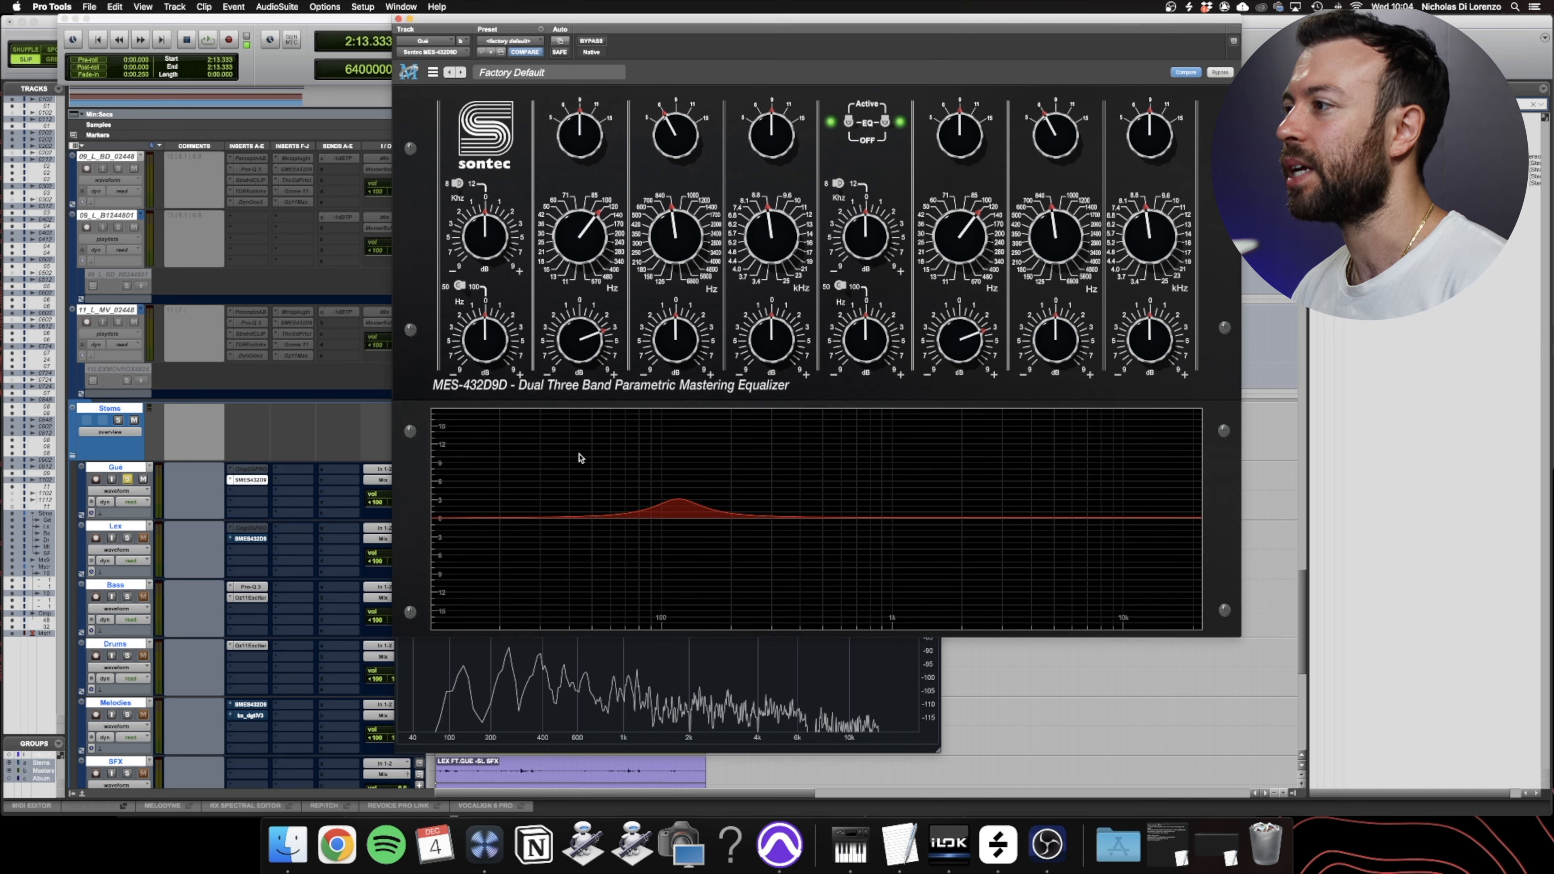
pyautogui.press('space')
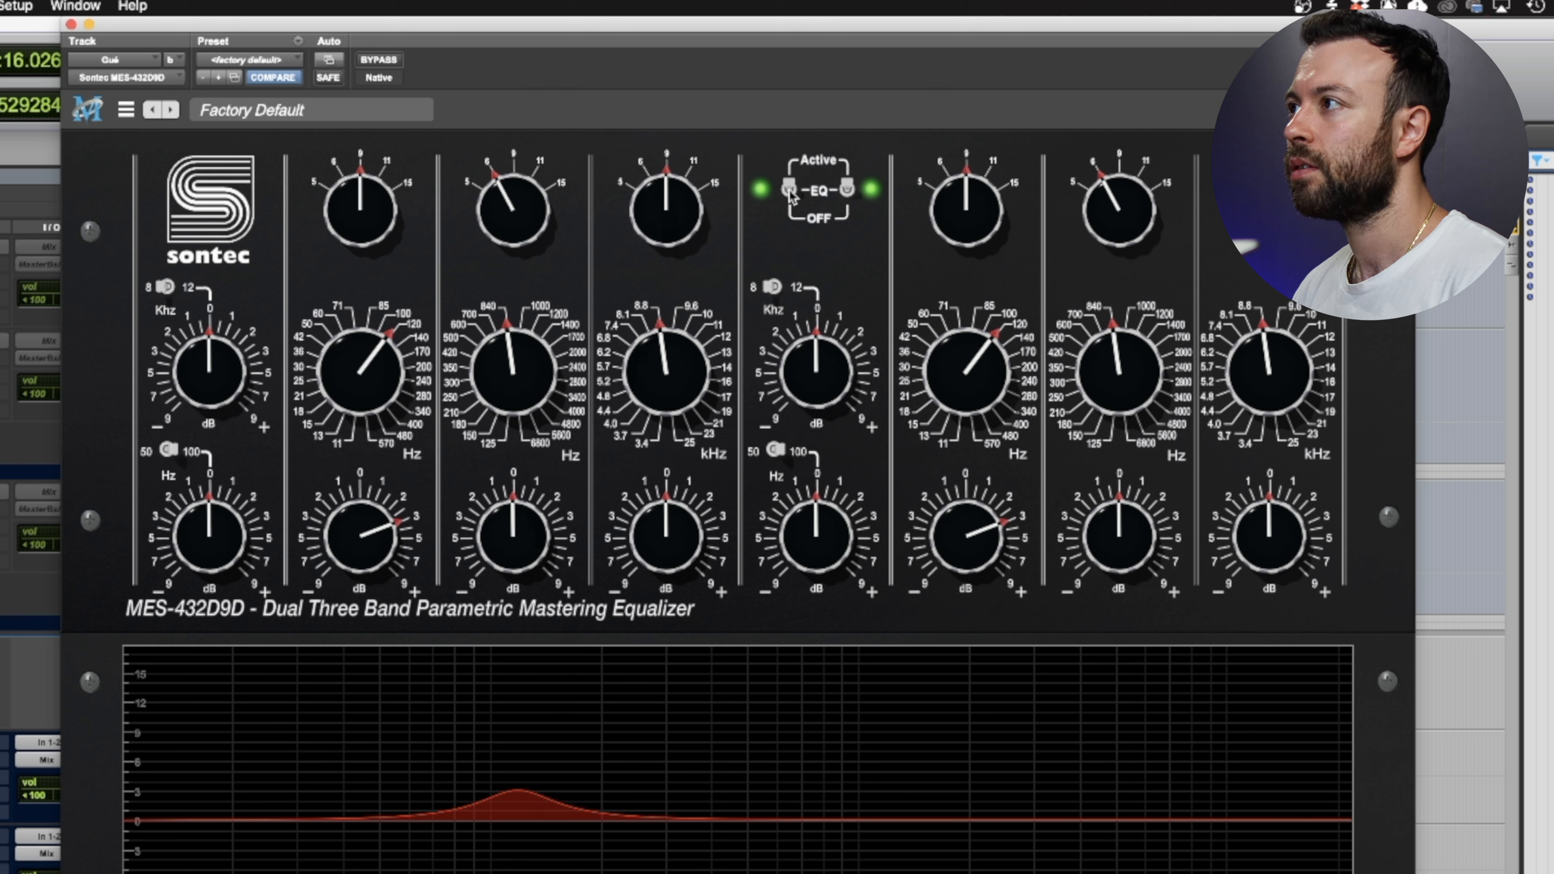
pyautogui.click(379, 59)
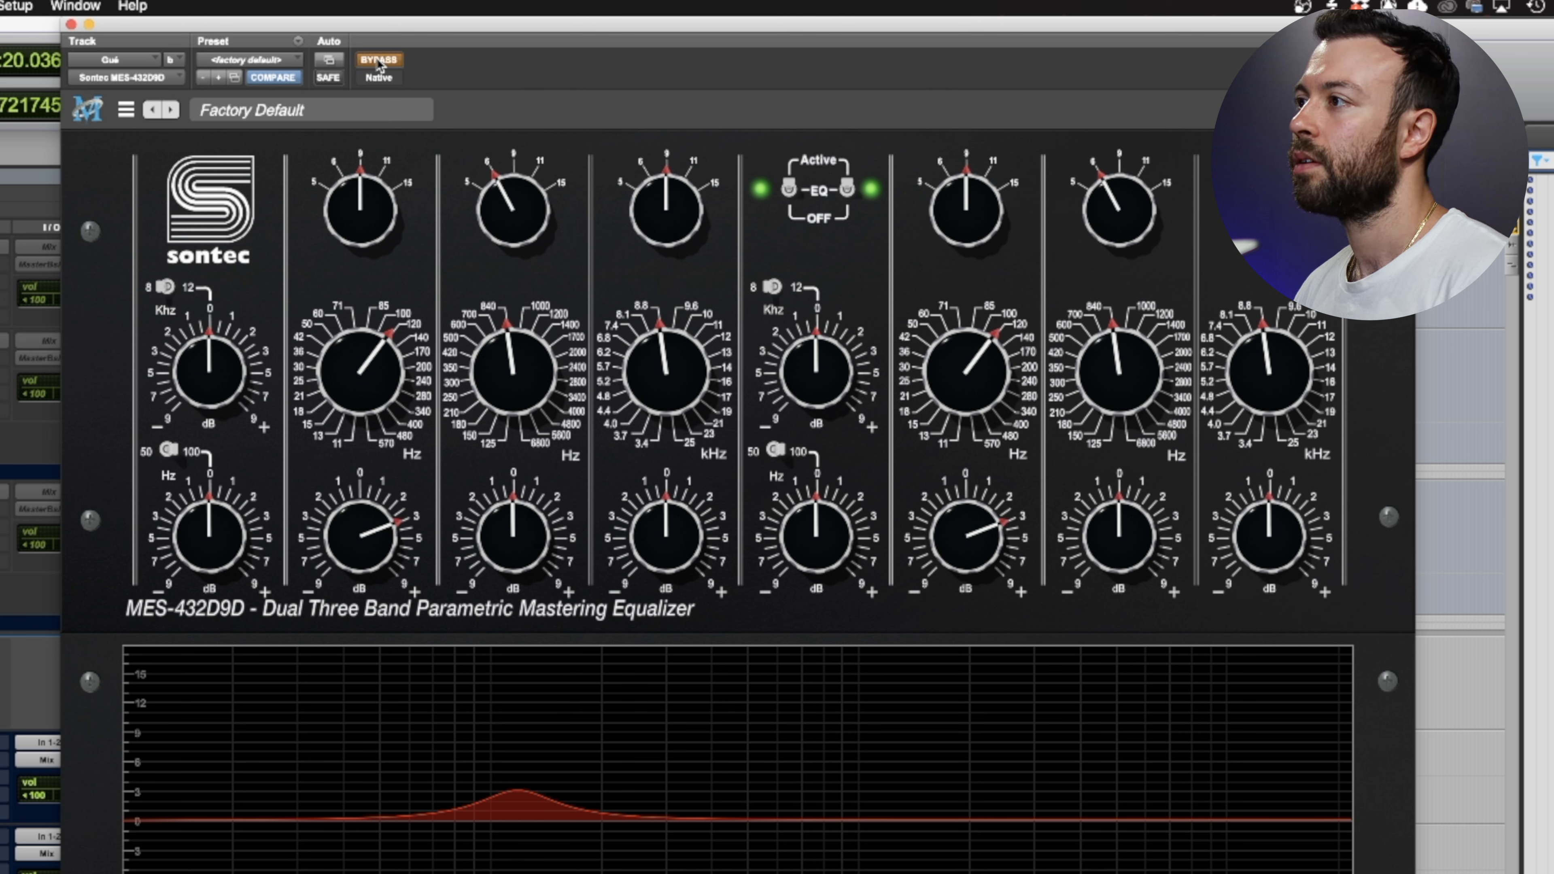
pyautogui.click(379, 60)
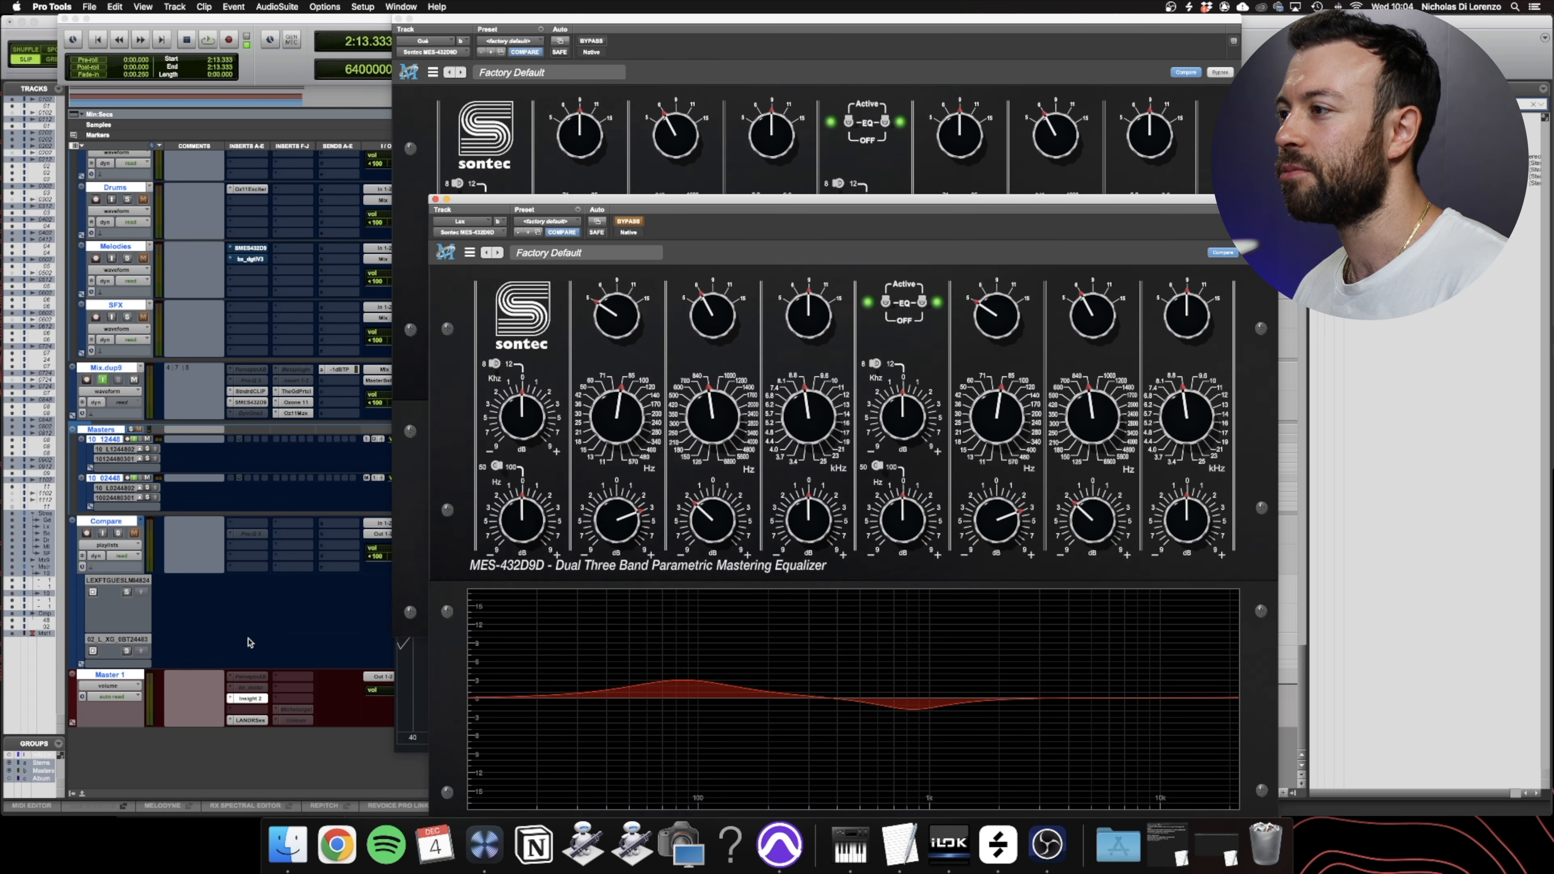
# - Close the Gue track's EQ and place the Lex track's Sontec EQ behind the Insight spectrum window
pyautogui.click(397, 19)
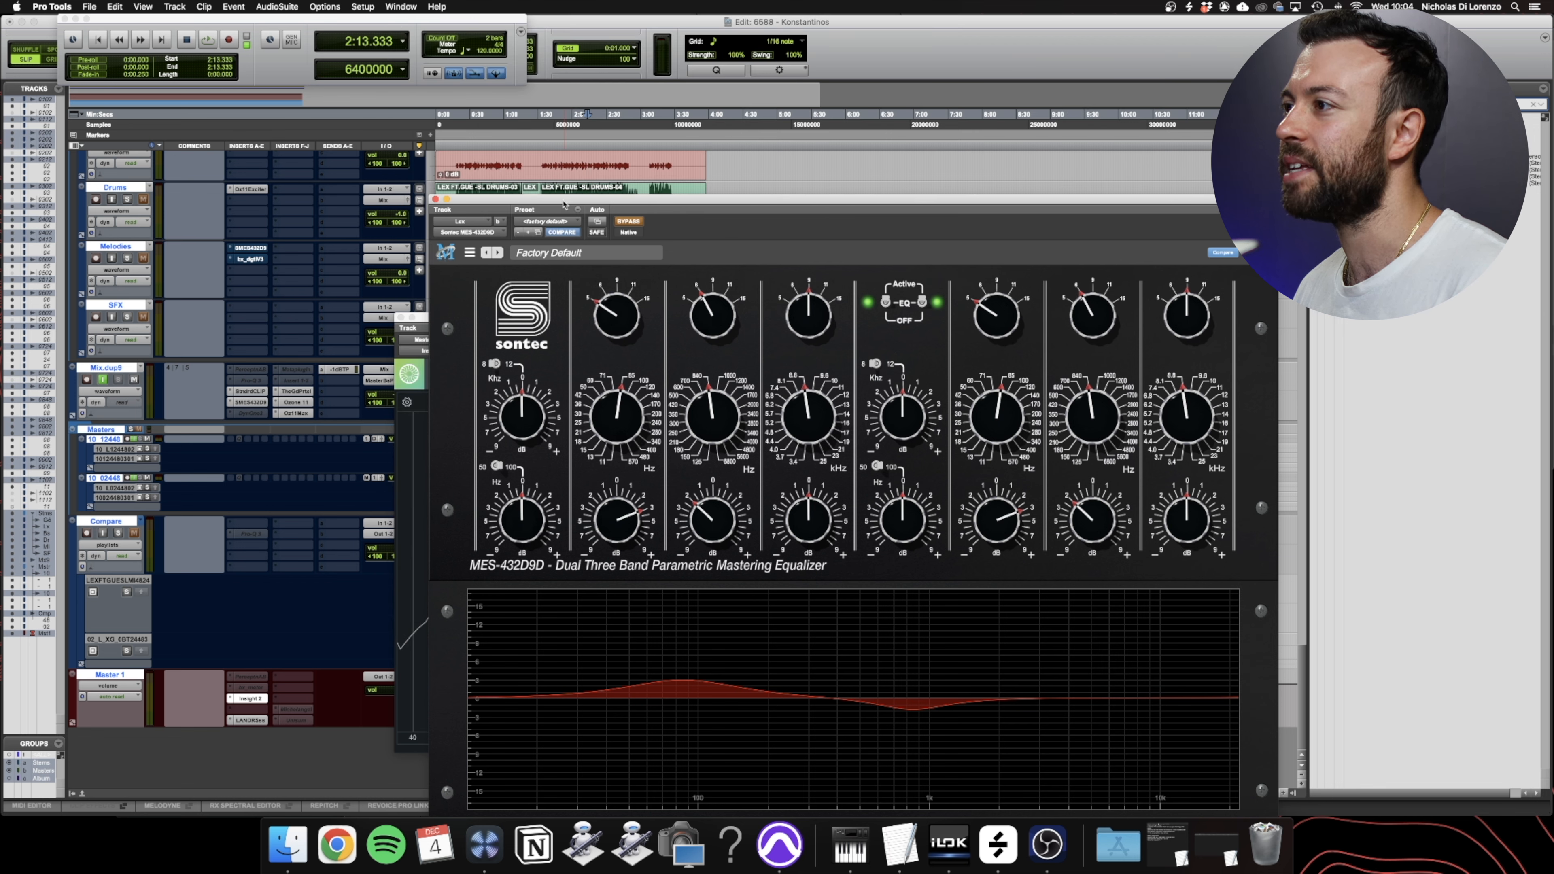
pyautogui.moveTo(564, 204); pyautogui.dragTo(520, 6)
pyautogui.click(564, 653)
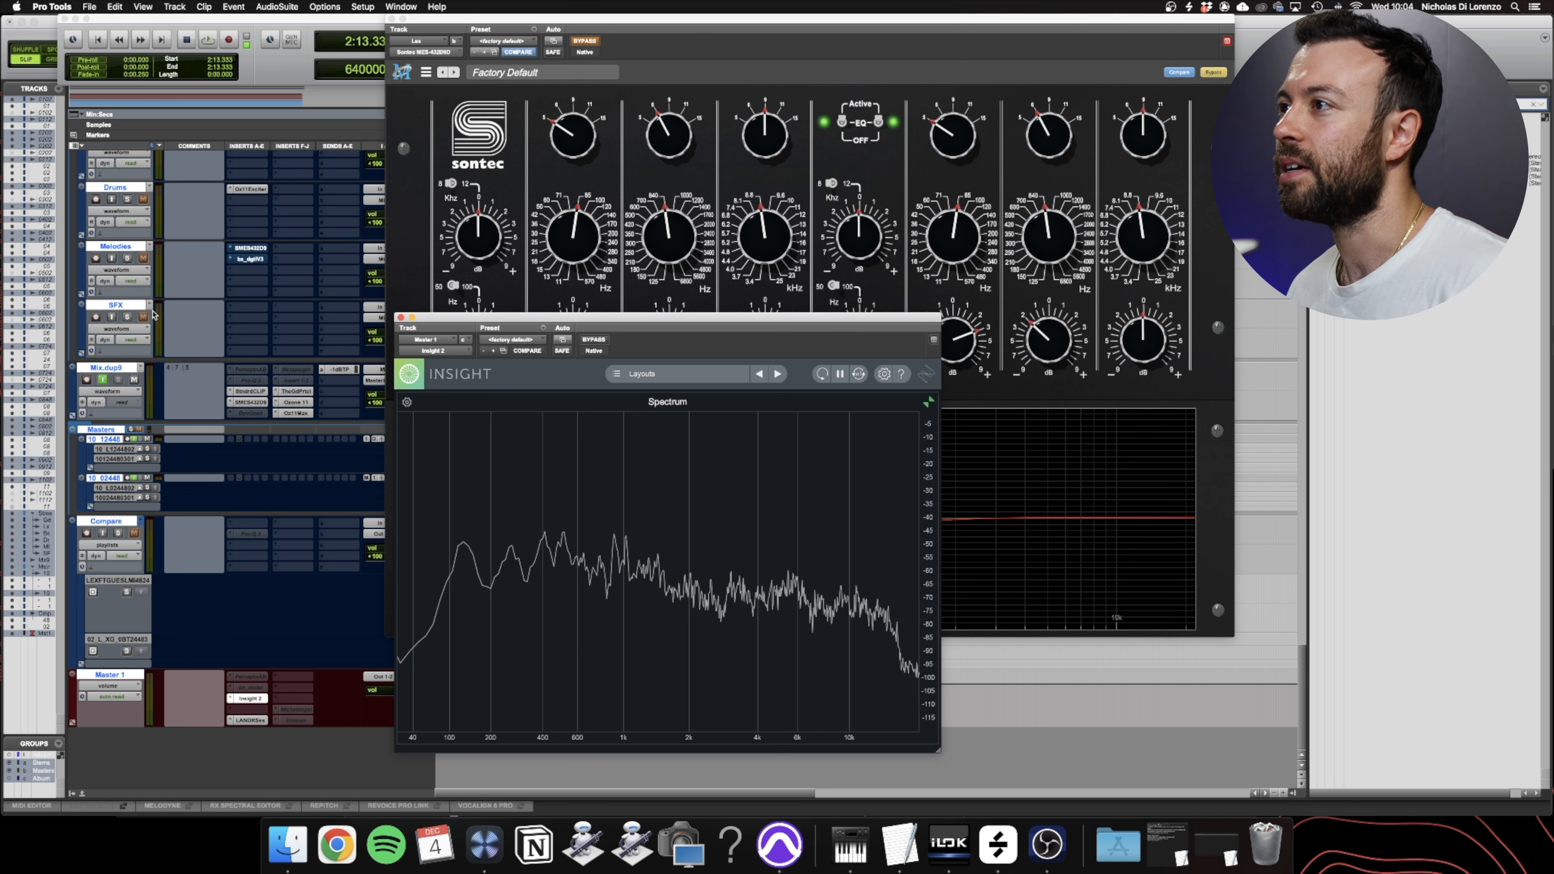
pyautogui.scroll(5, 153, 314)
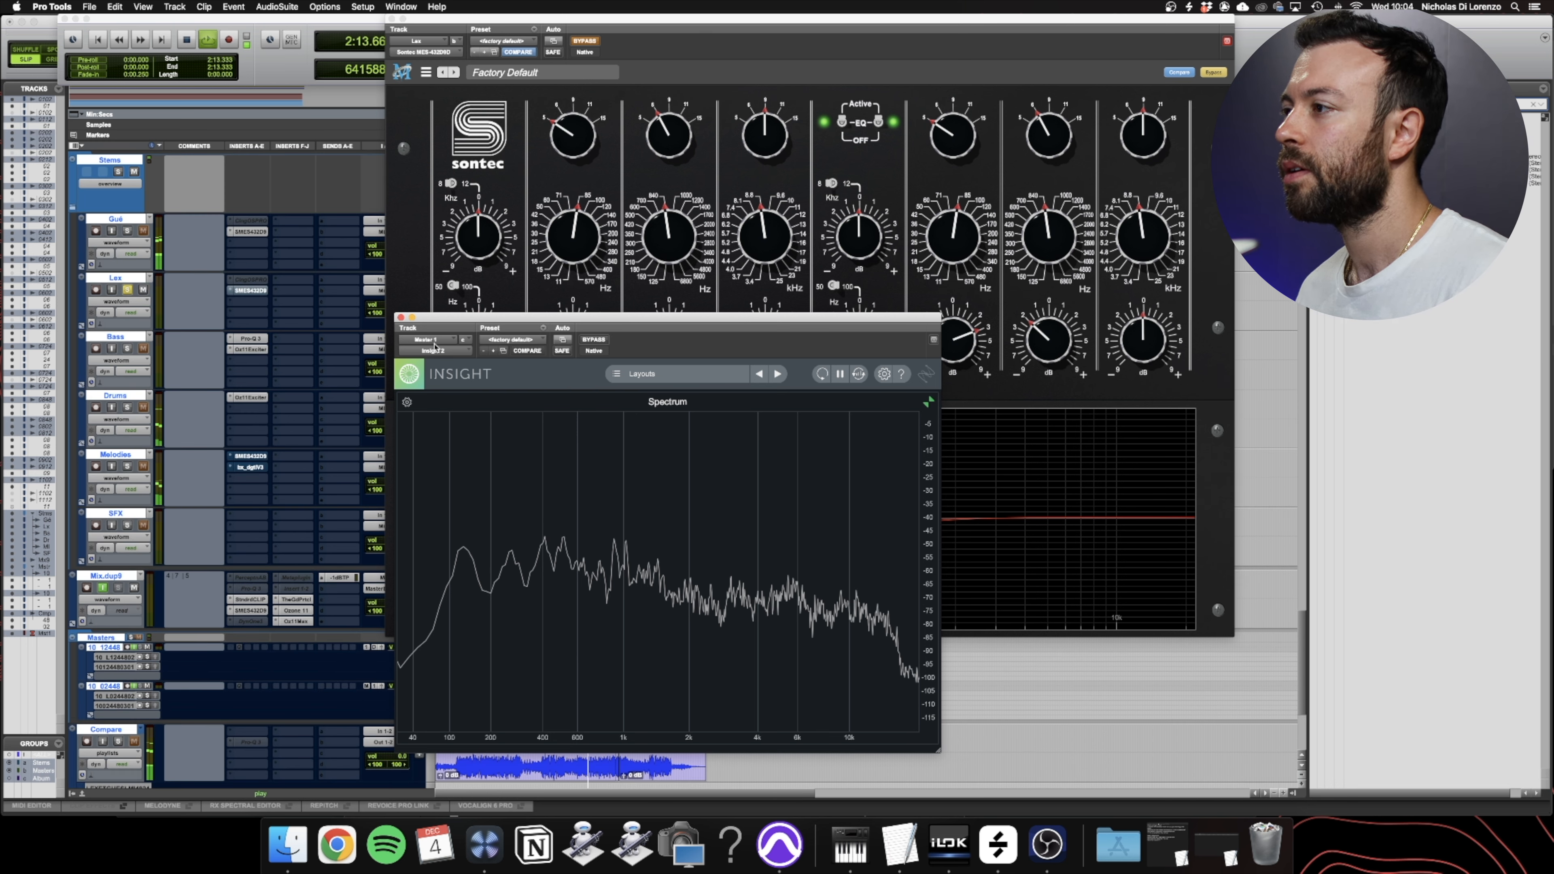
# - Audition the soloed Lex vocal from 0:24.000 with its EQ bypassed, and compare the EQ curve with the Insight spectrum
pyautogui.moveTo(555, 17); pyautogui.dragTo(557, 238)
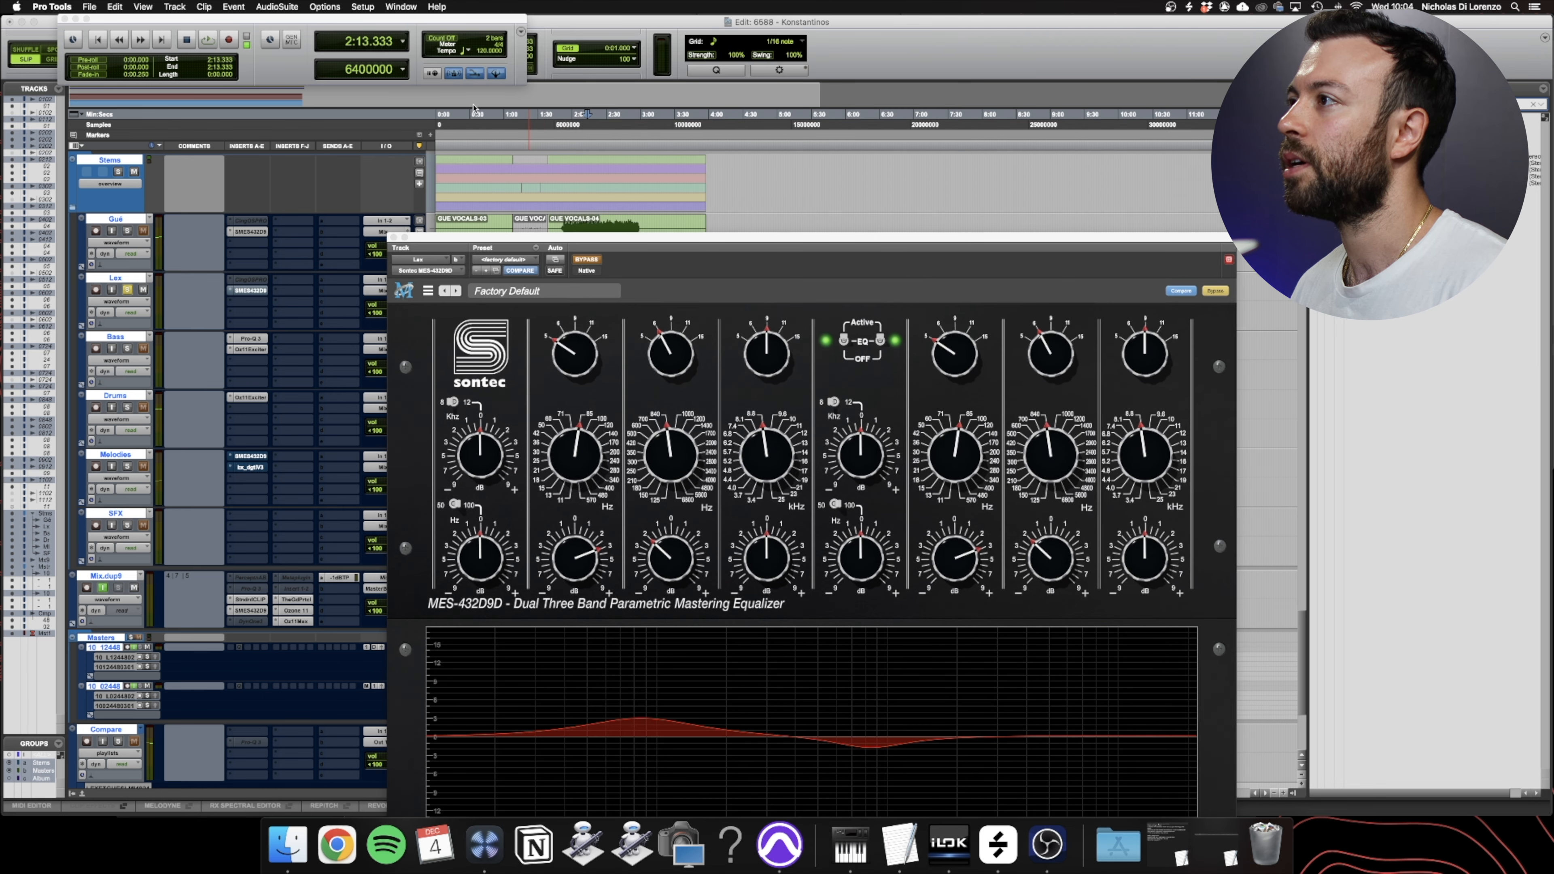
pyautogui.click(451, 120)
pyautogui.press('space')
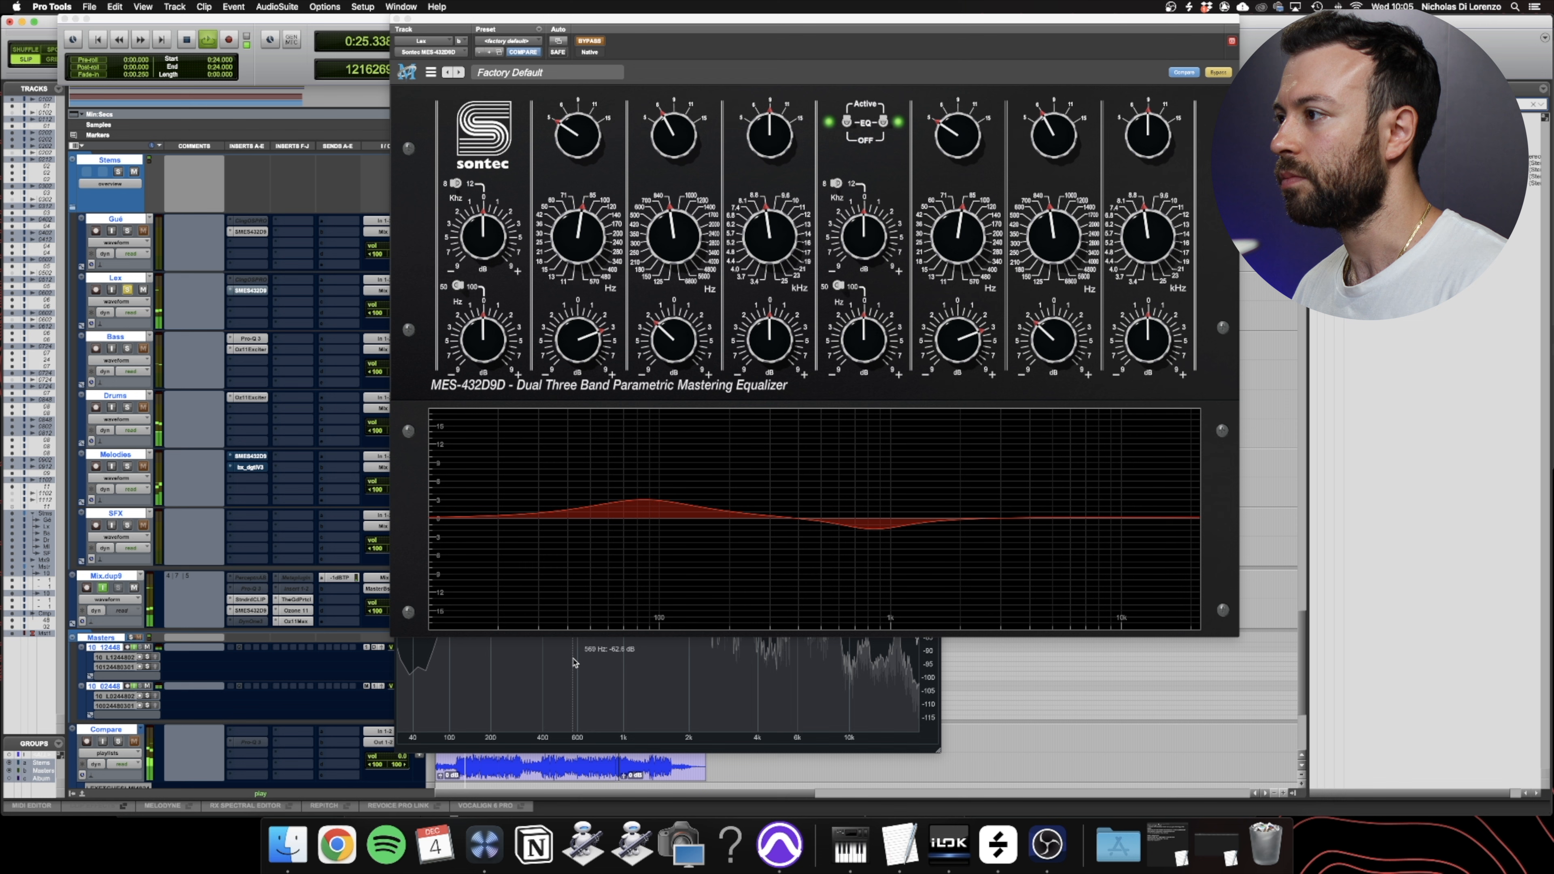
pyautogui.click(574, 662)
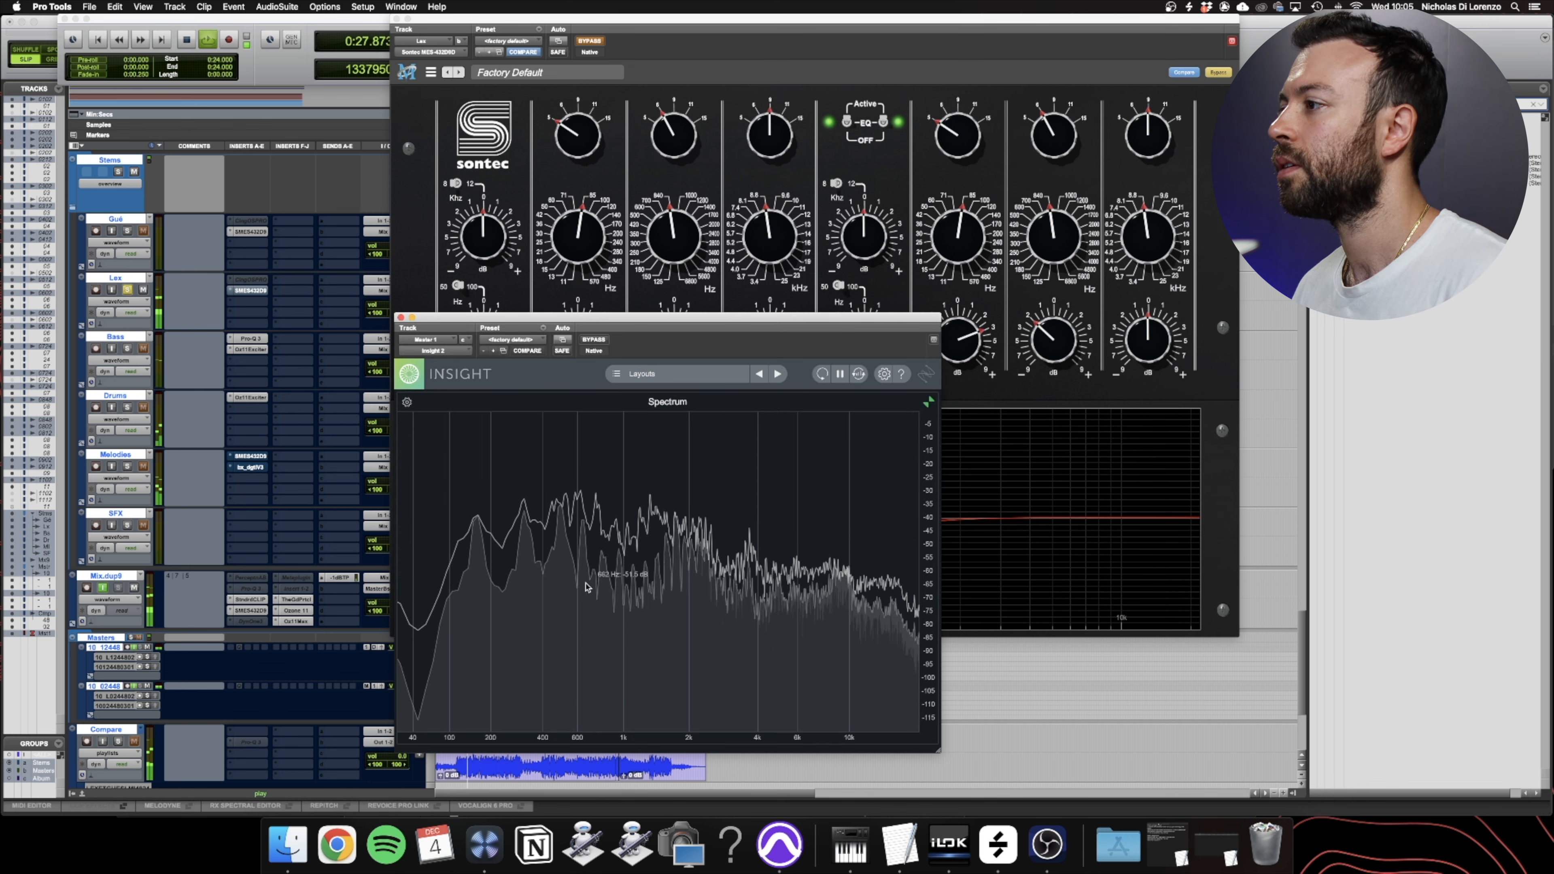
pyautogui.click(582, 37)
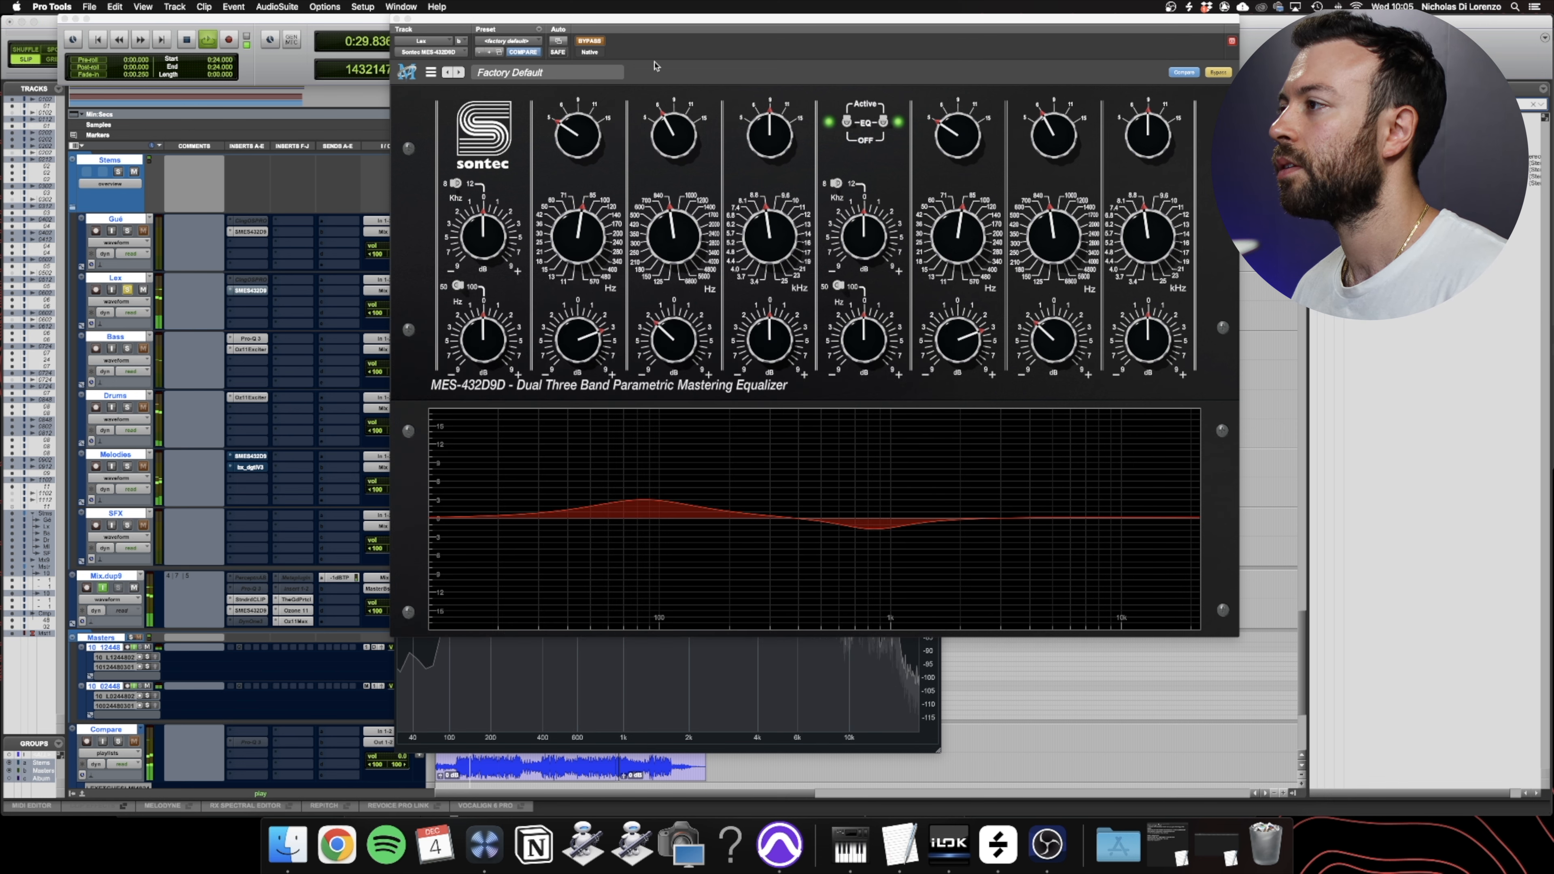
pyautogui.click(539, 727)
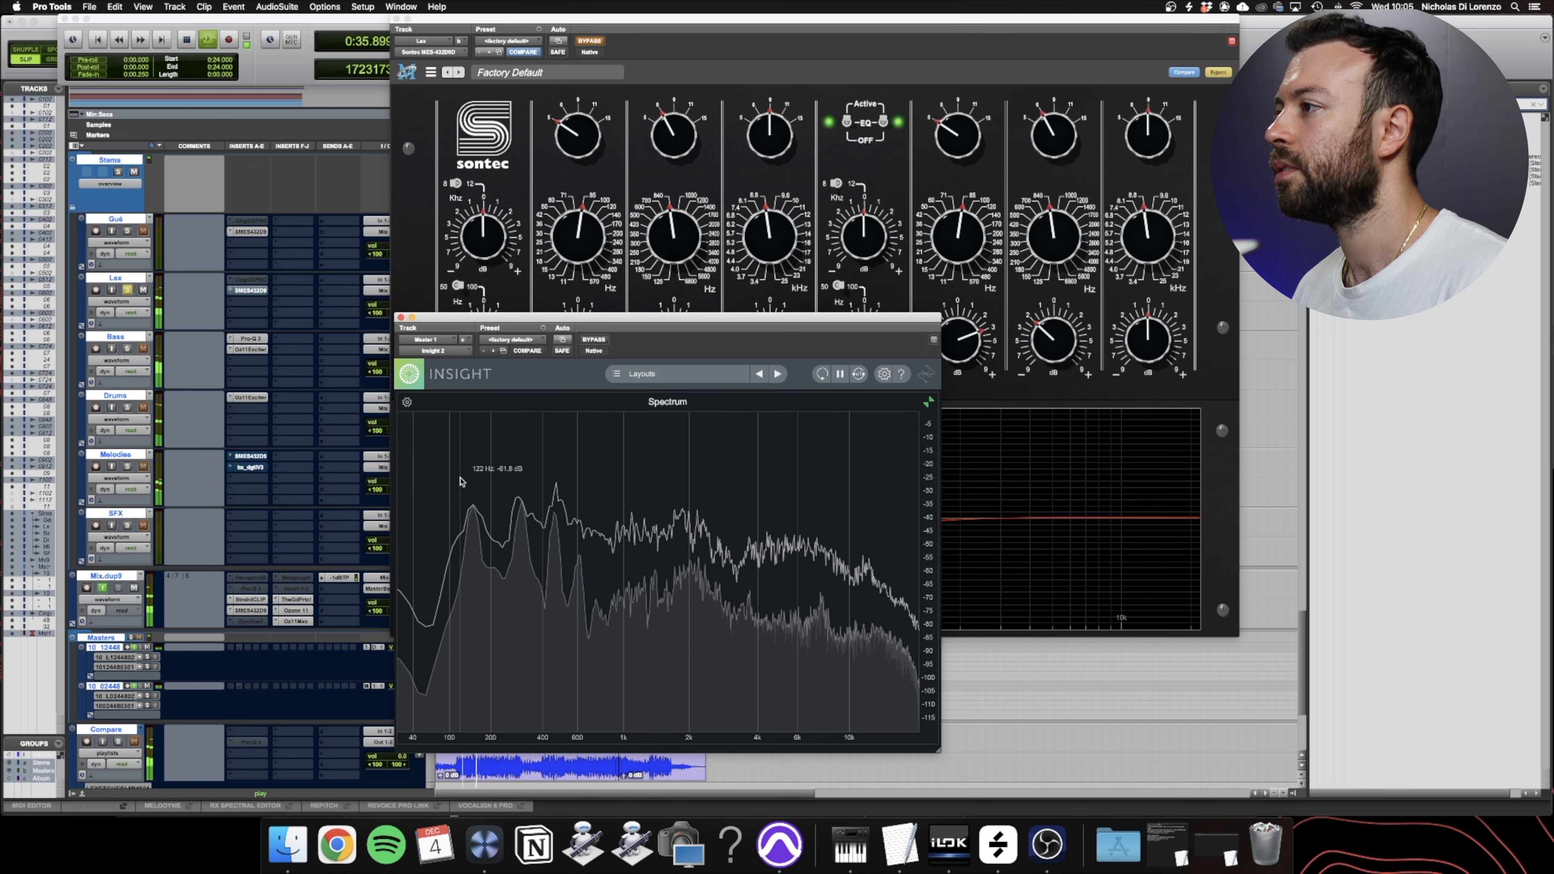
pyautogui.press('space')
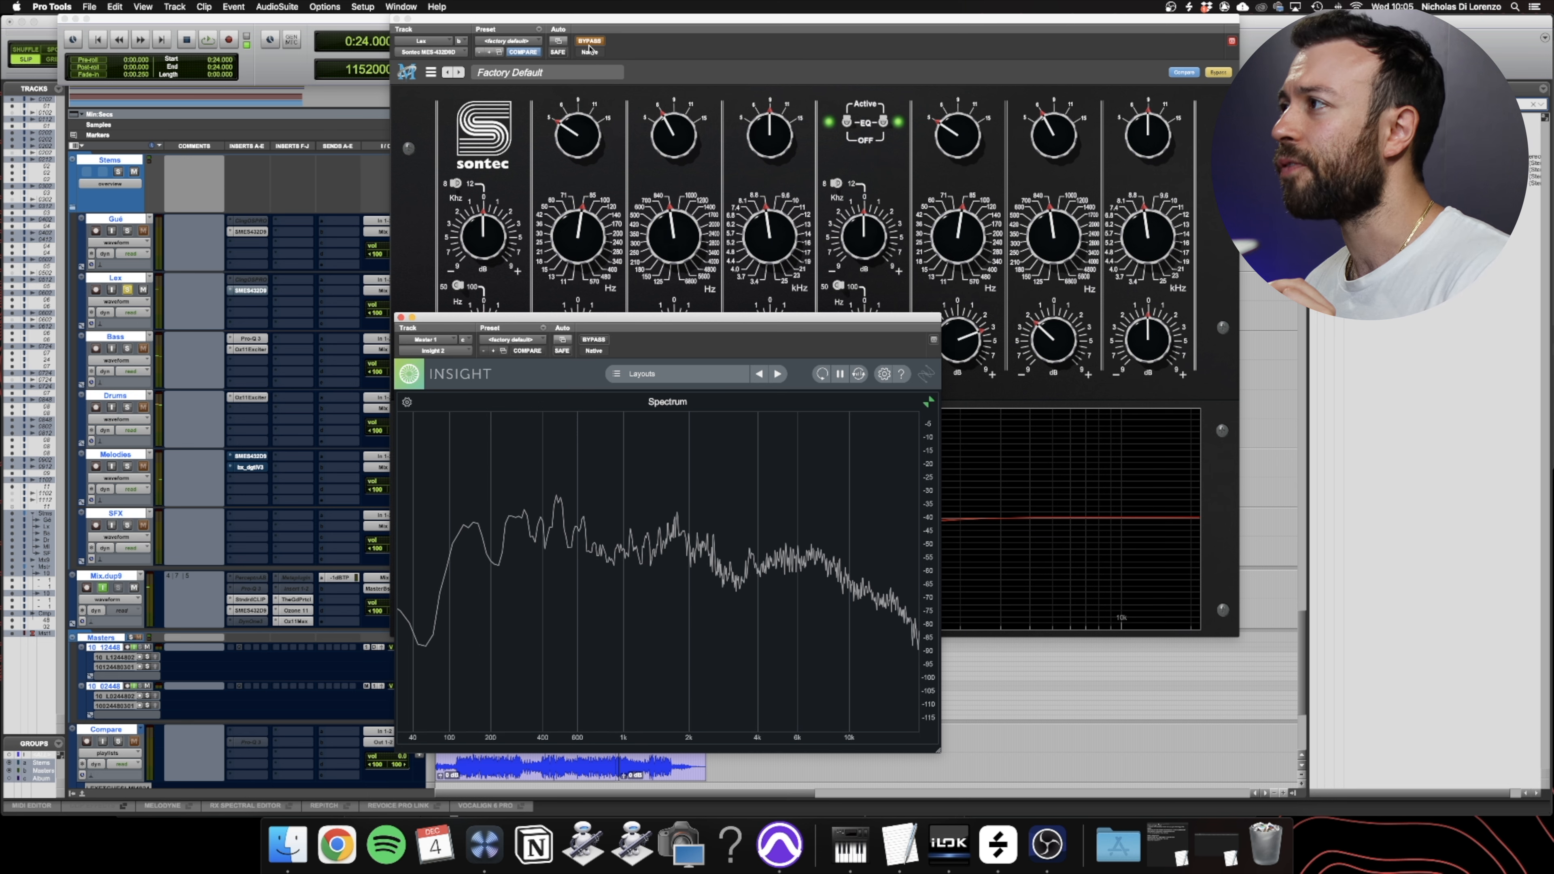
# - Take the Lex track's Sontec EQ out of bypass and compare the vocal with and without it during playback
pyautogui.click(590, 41)
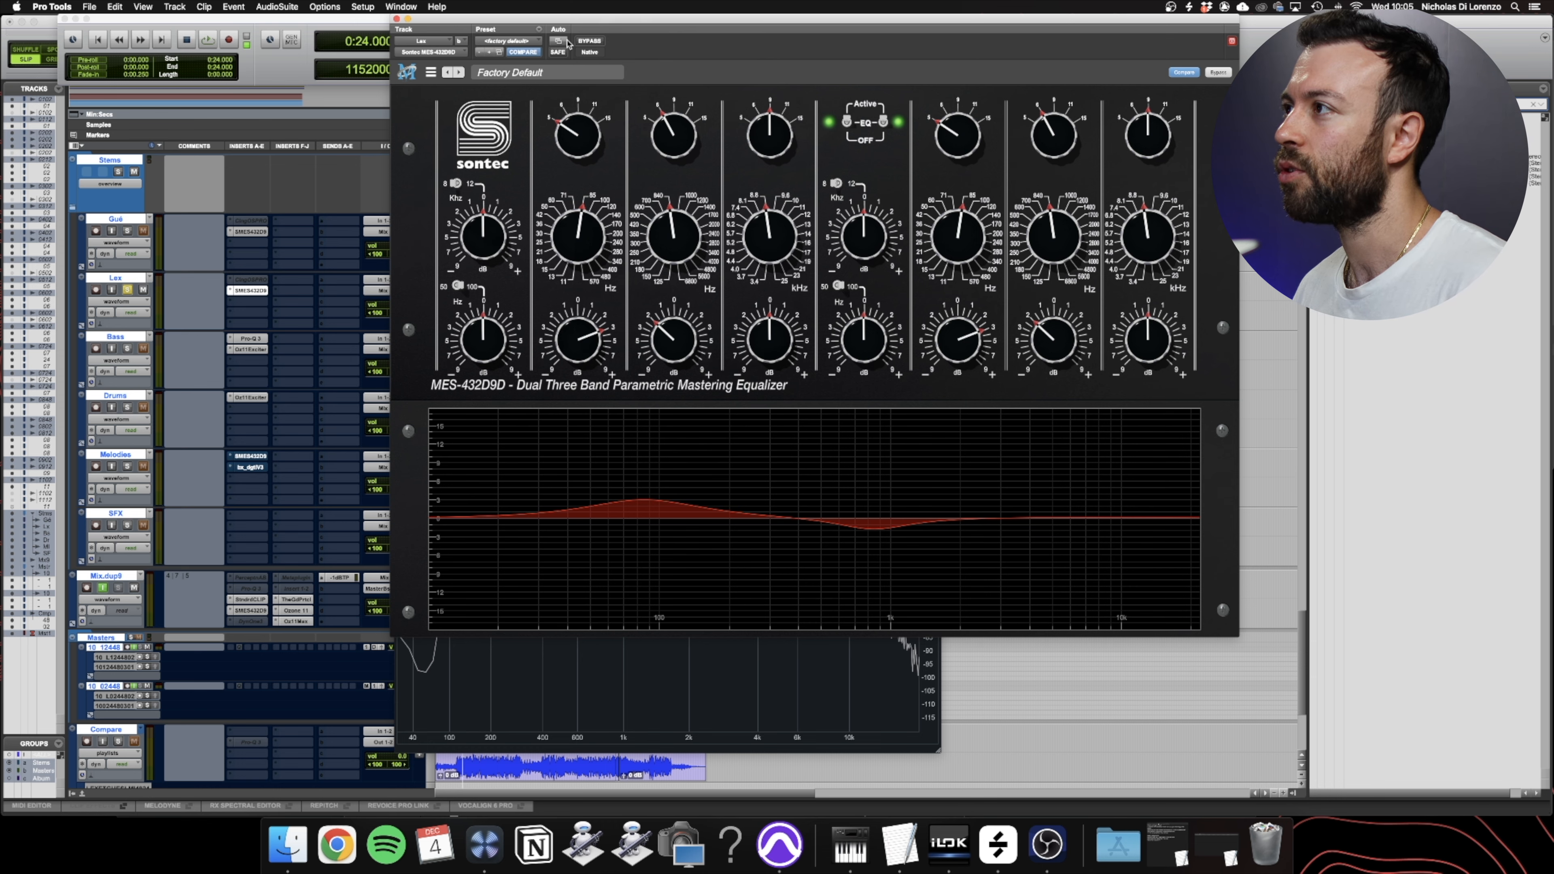
pyautogui.click(587, 41)
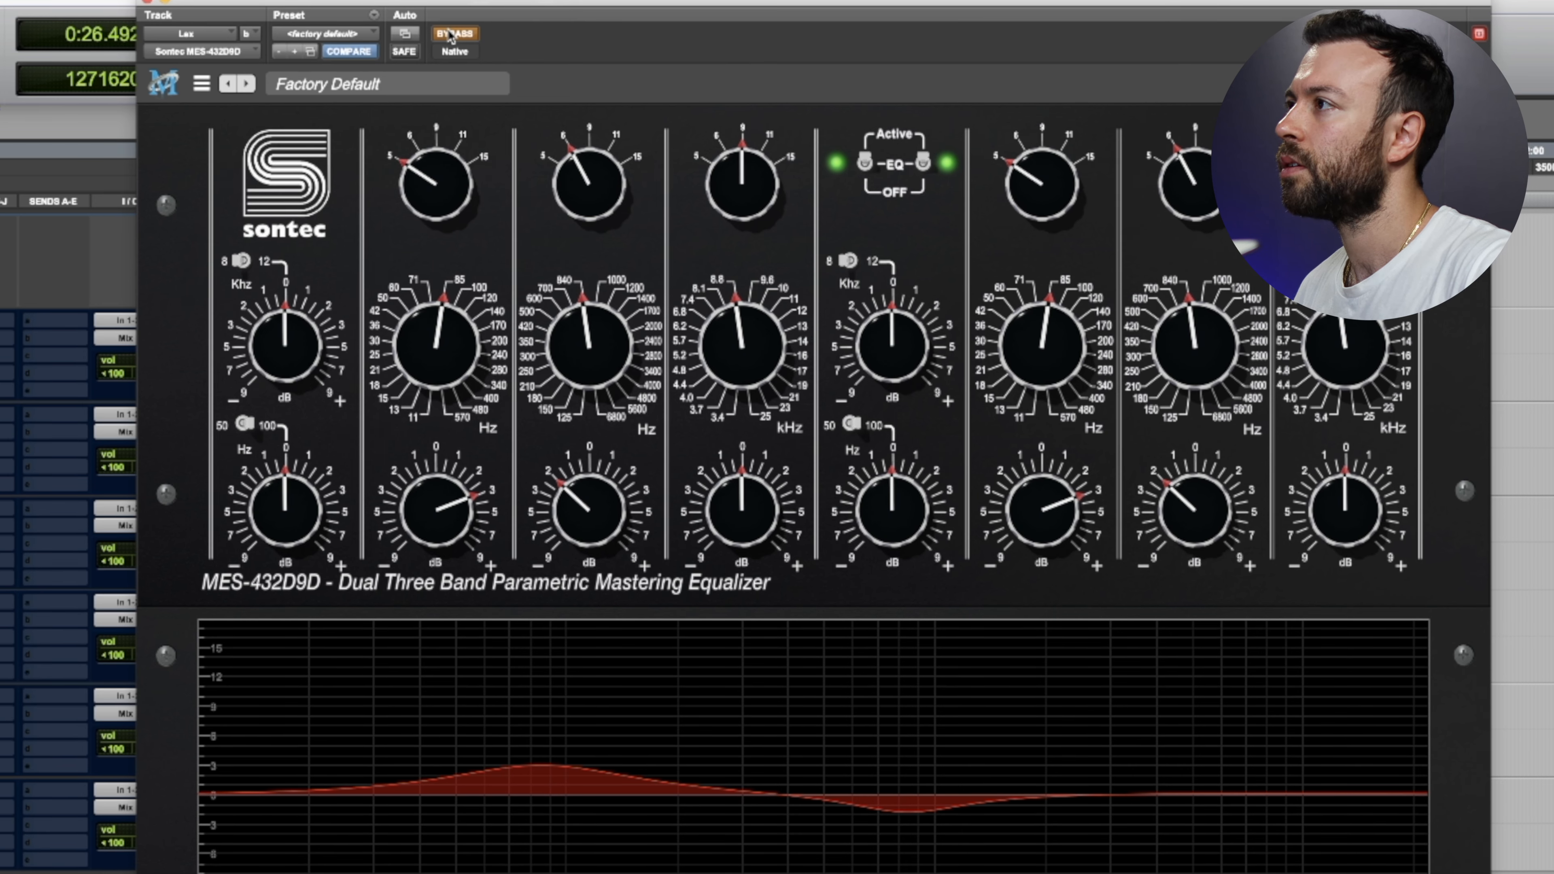
pyautogui.click(453, 35)
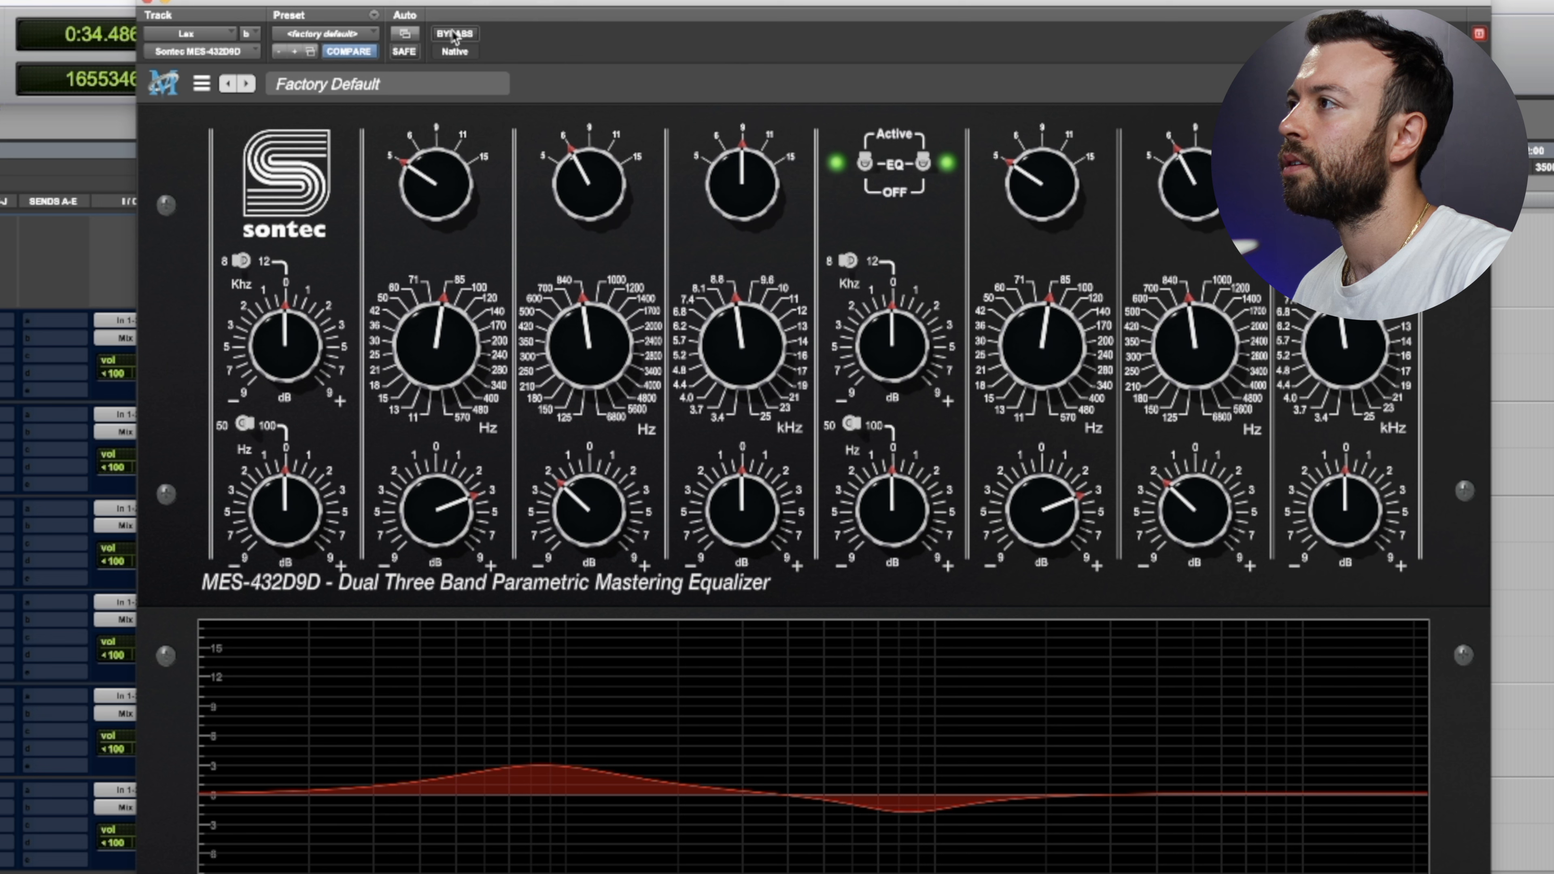
pyautogui.click(454, 35)
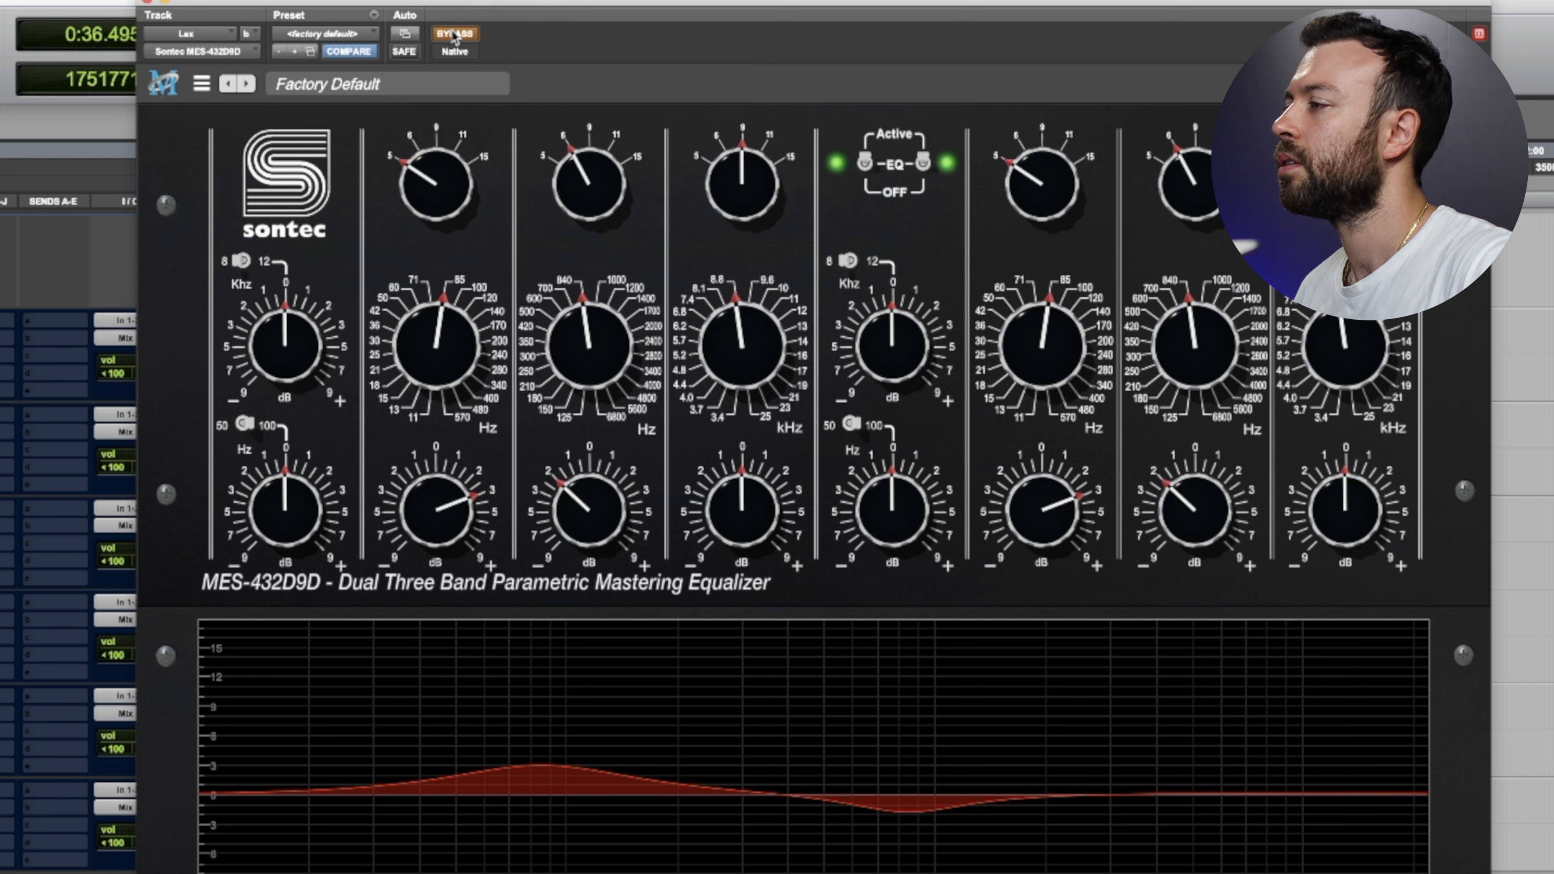
pyautogui.click(455, 35)
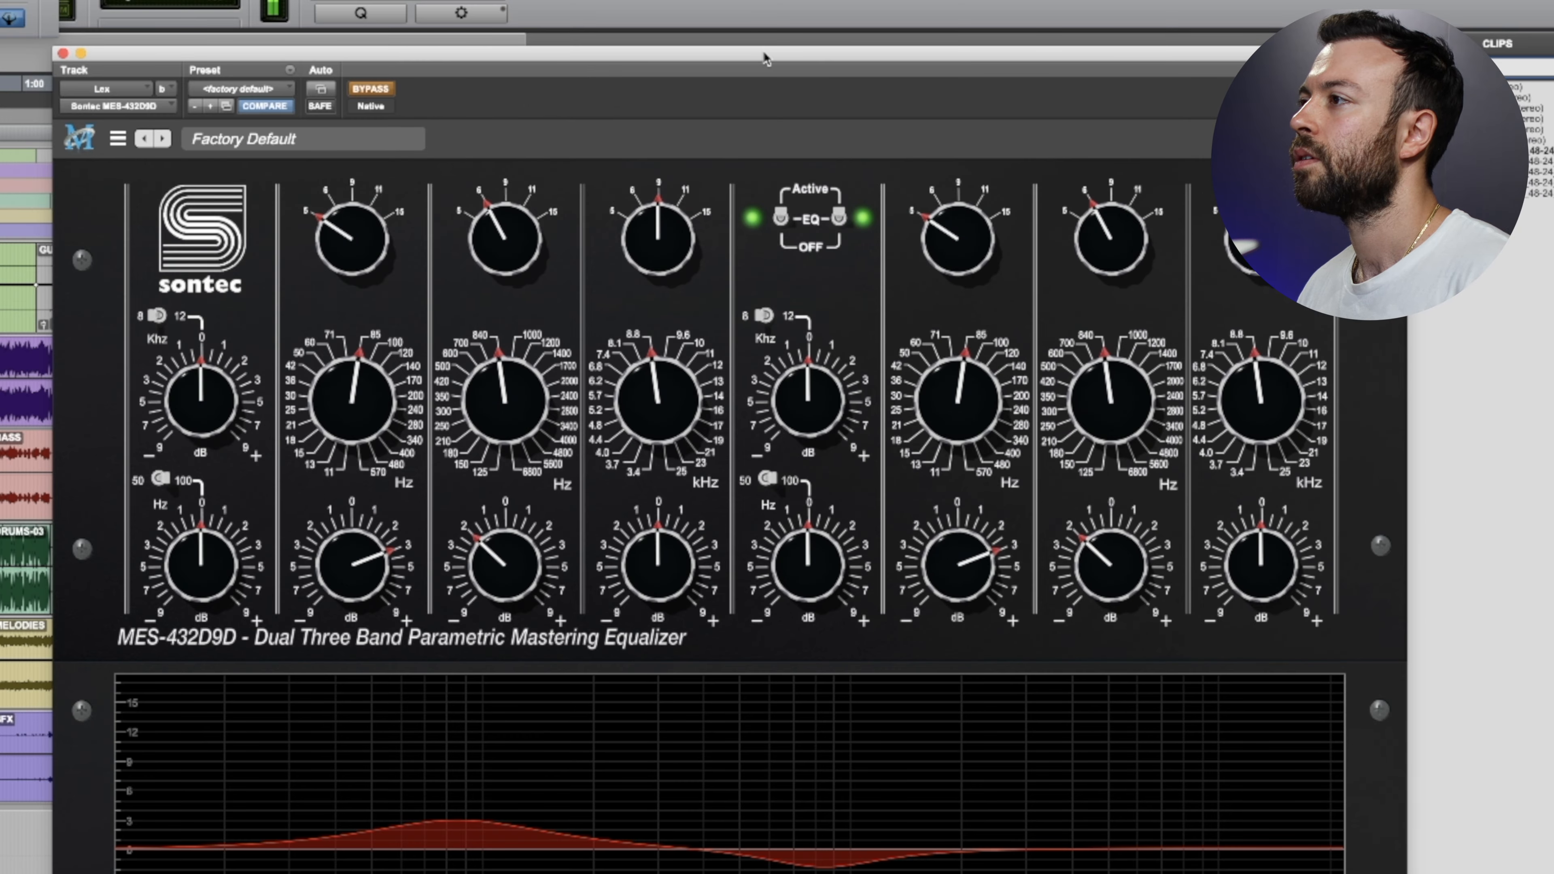
# - Compare the Lex and Gue tracks' Sontec EQs against bypass within the full stem mix, leaving both EQs active
pyautogui.click(370, 89)
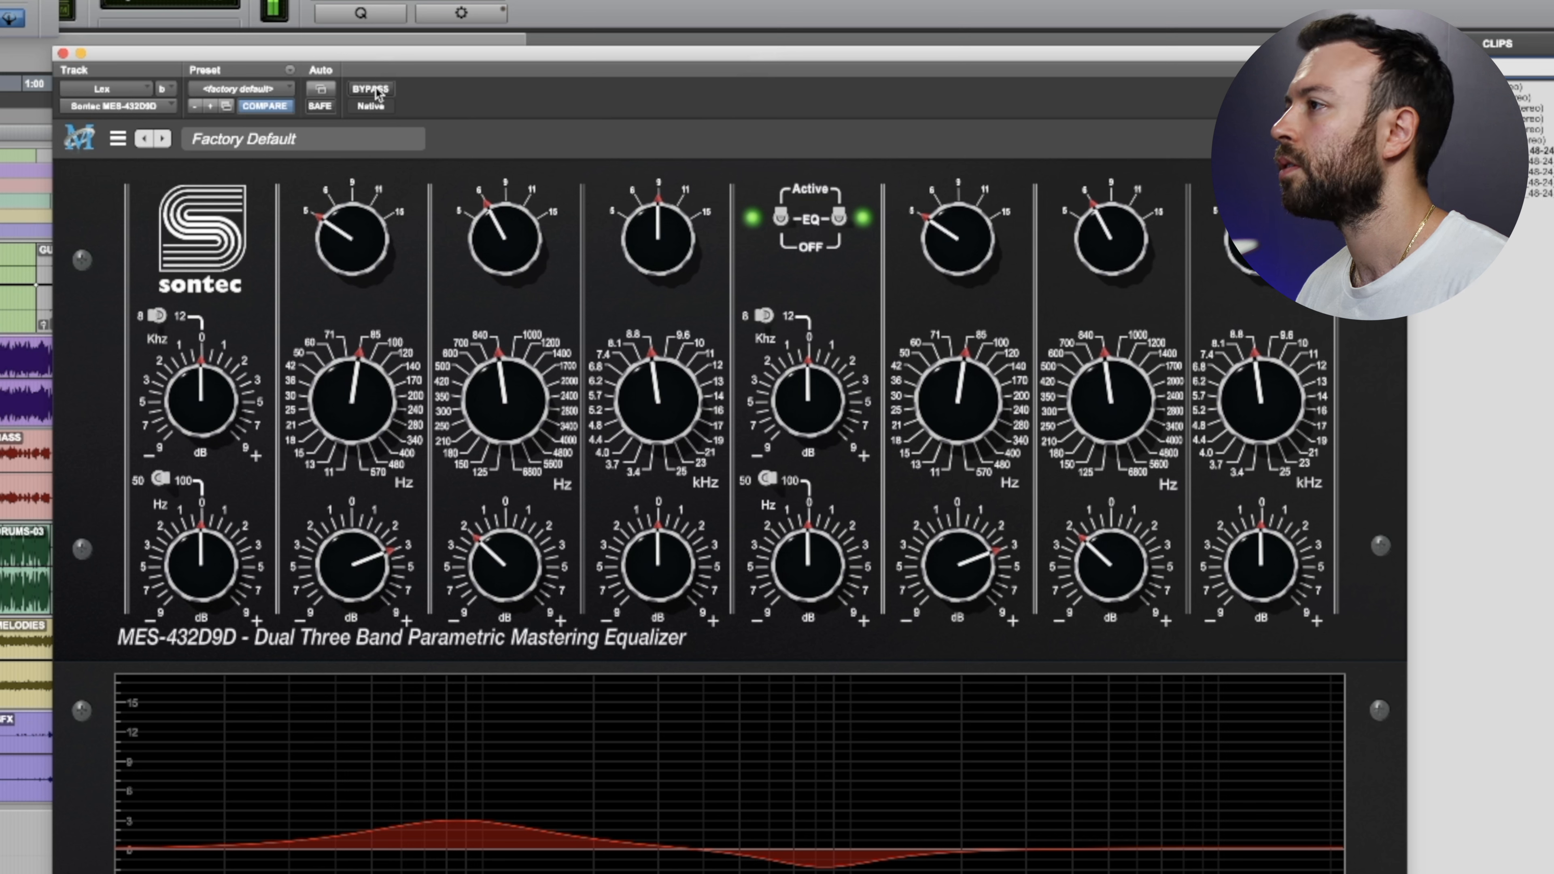
pyautogui.click(375, 90)
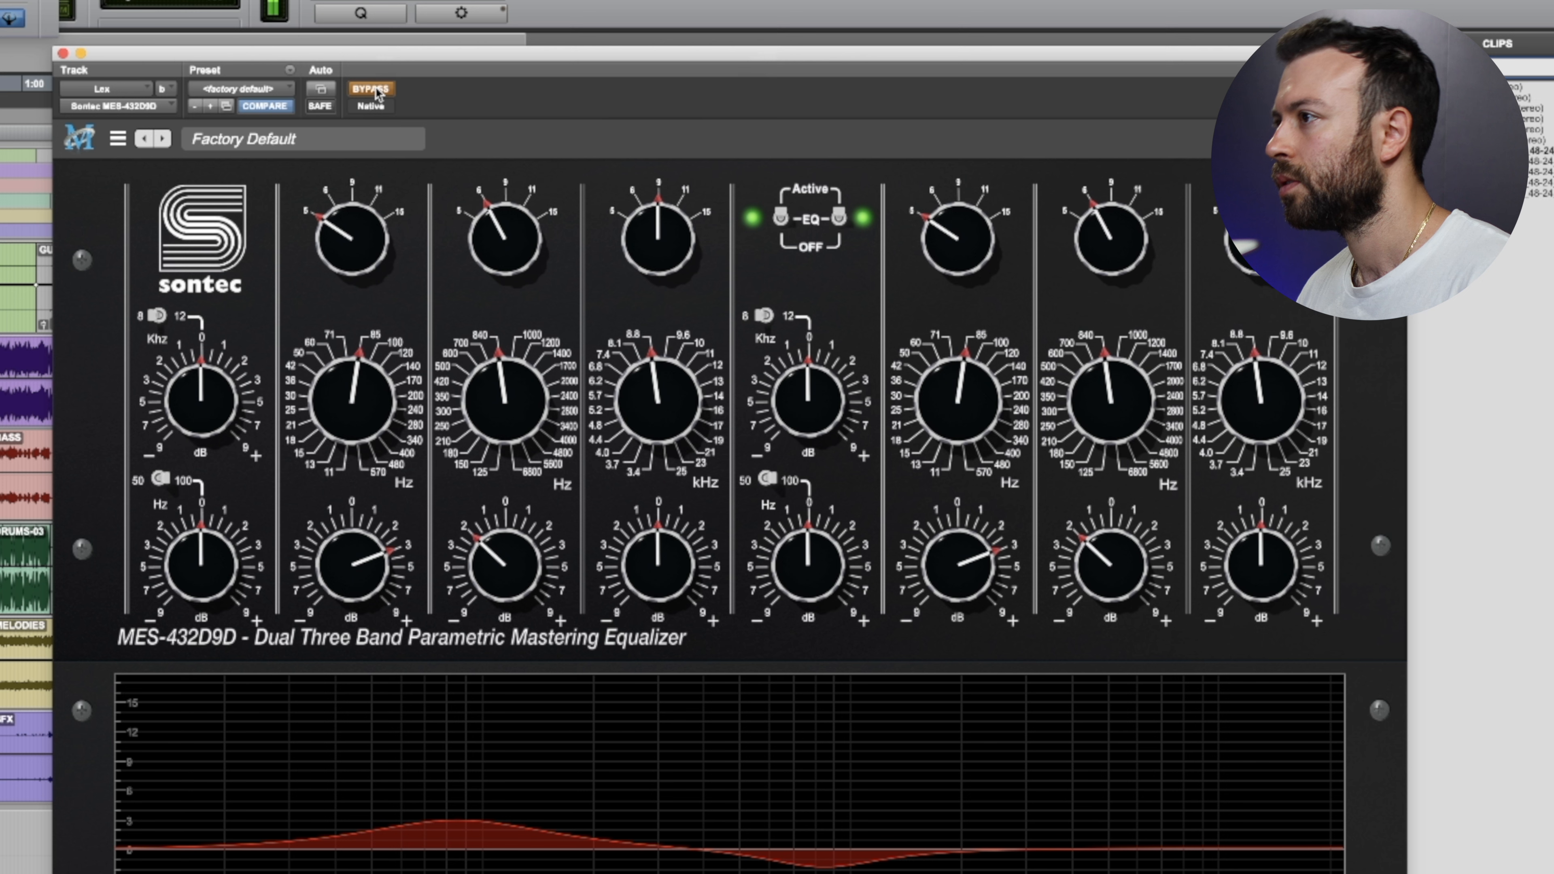
pyautogui.click(374, 90)
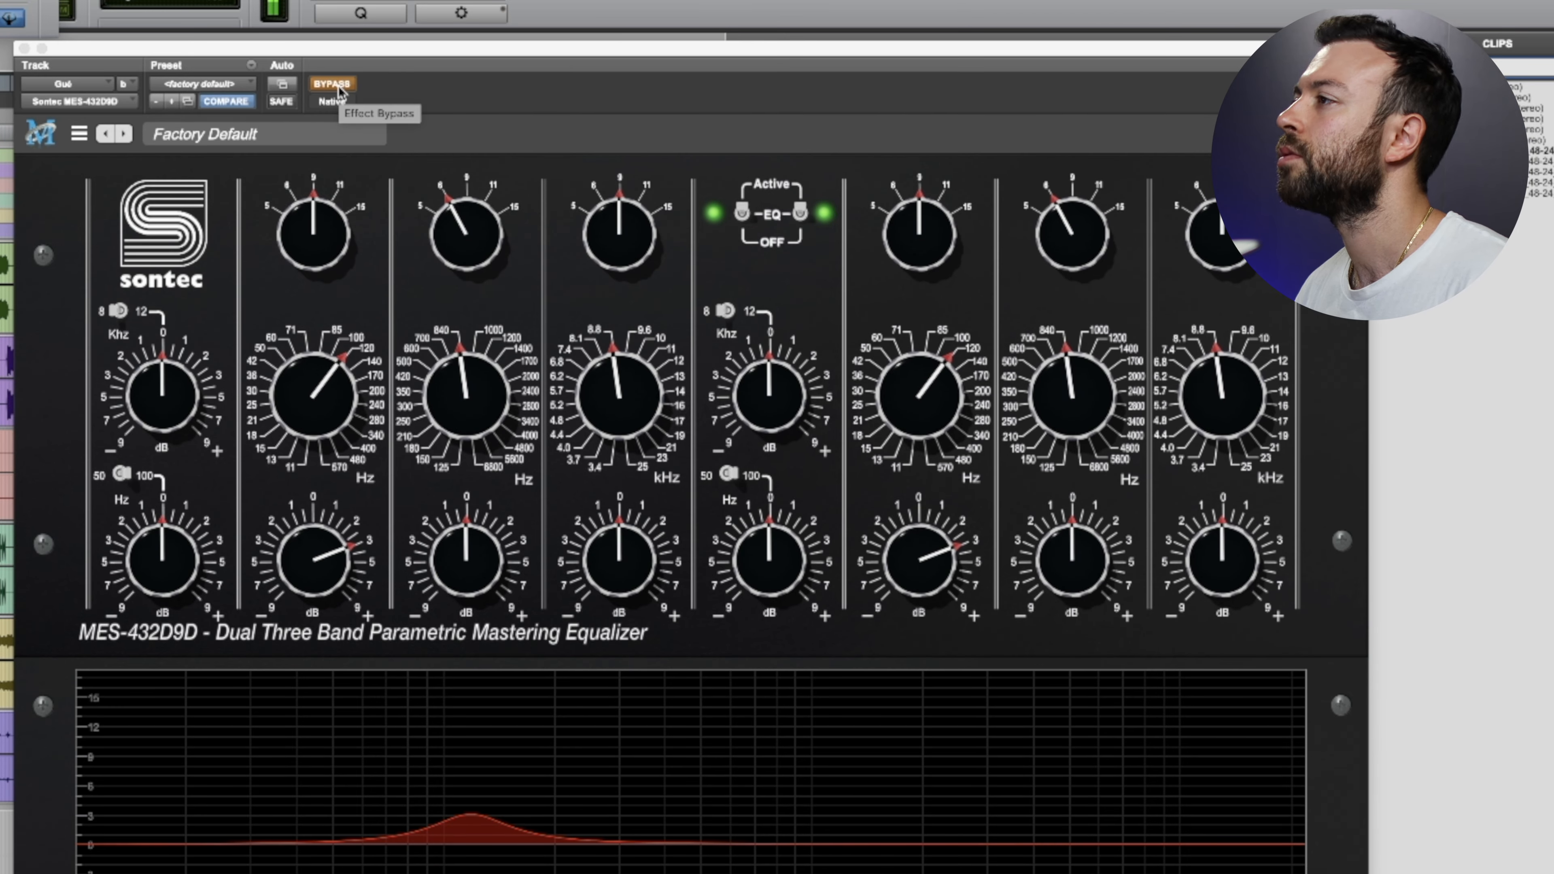
pyautogui.click(339, 87)
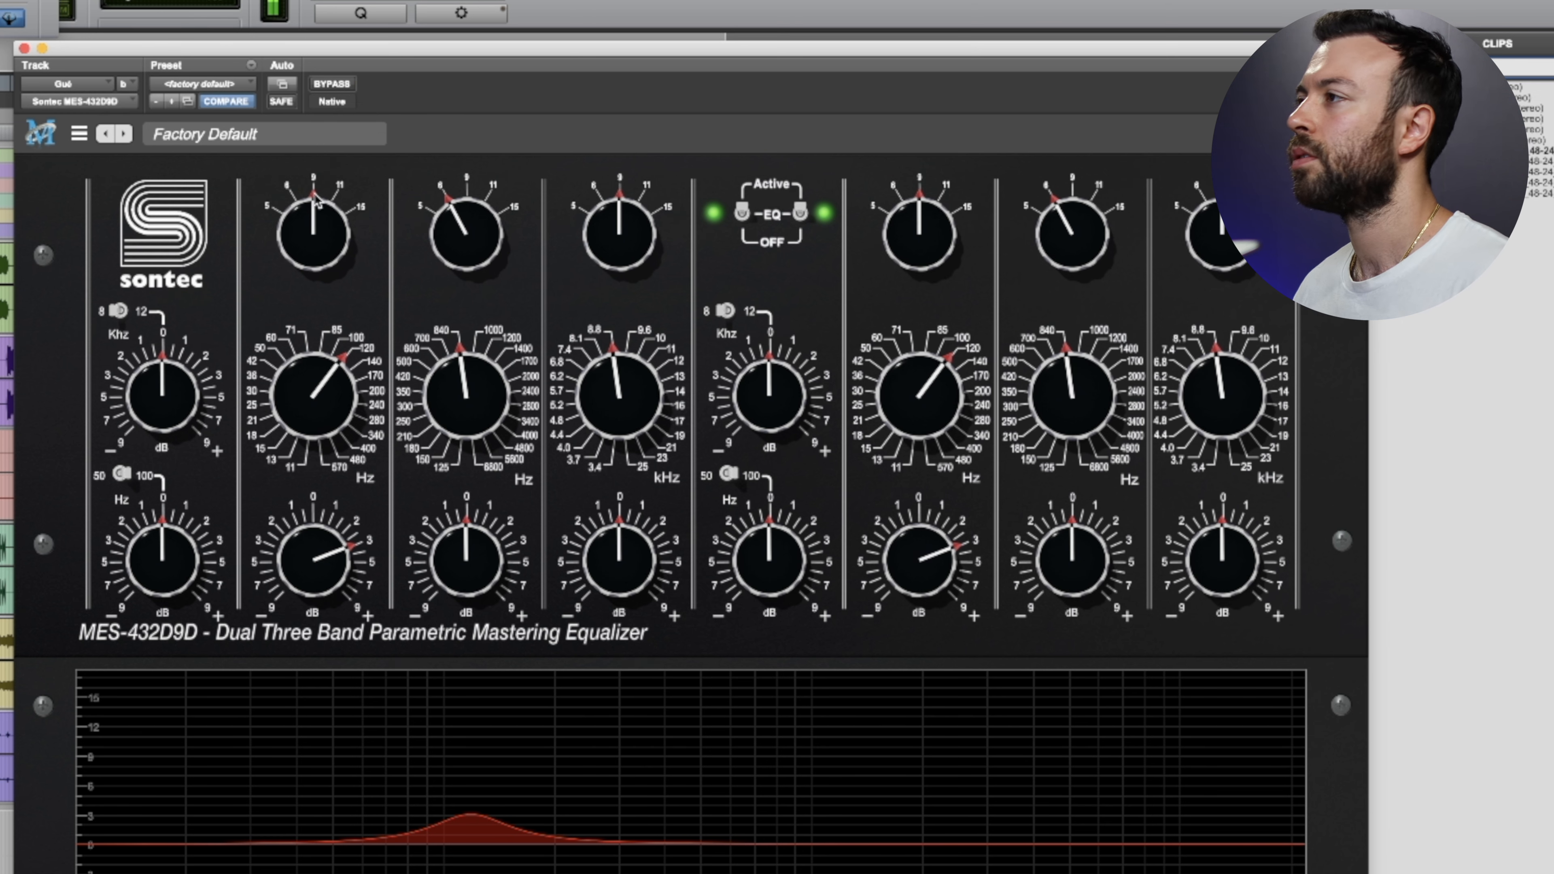
pyautogui.click(332, 84)
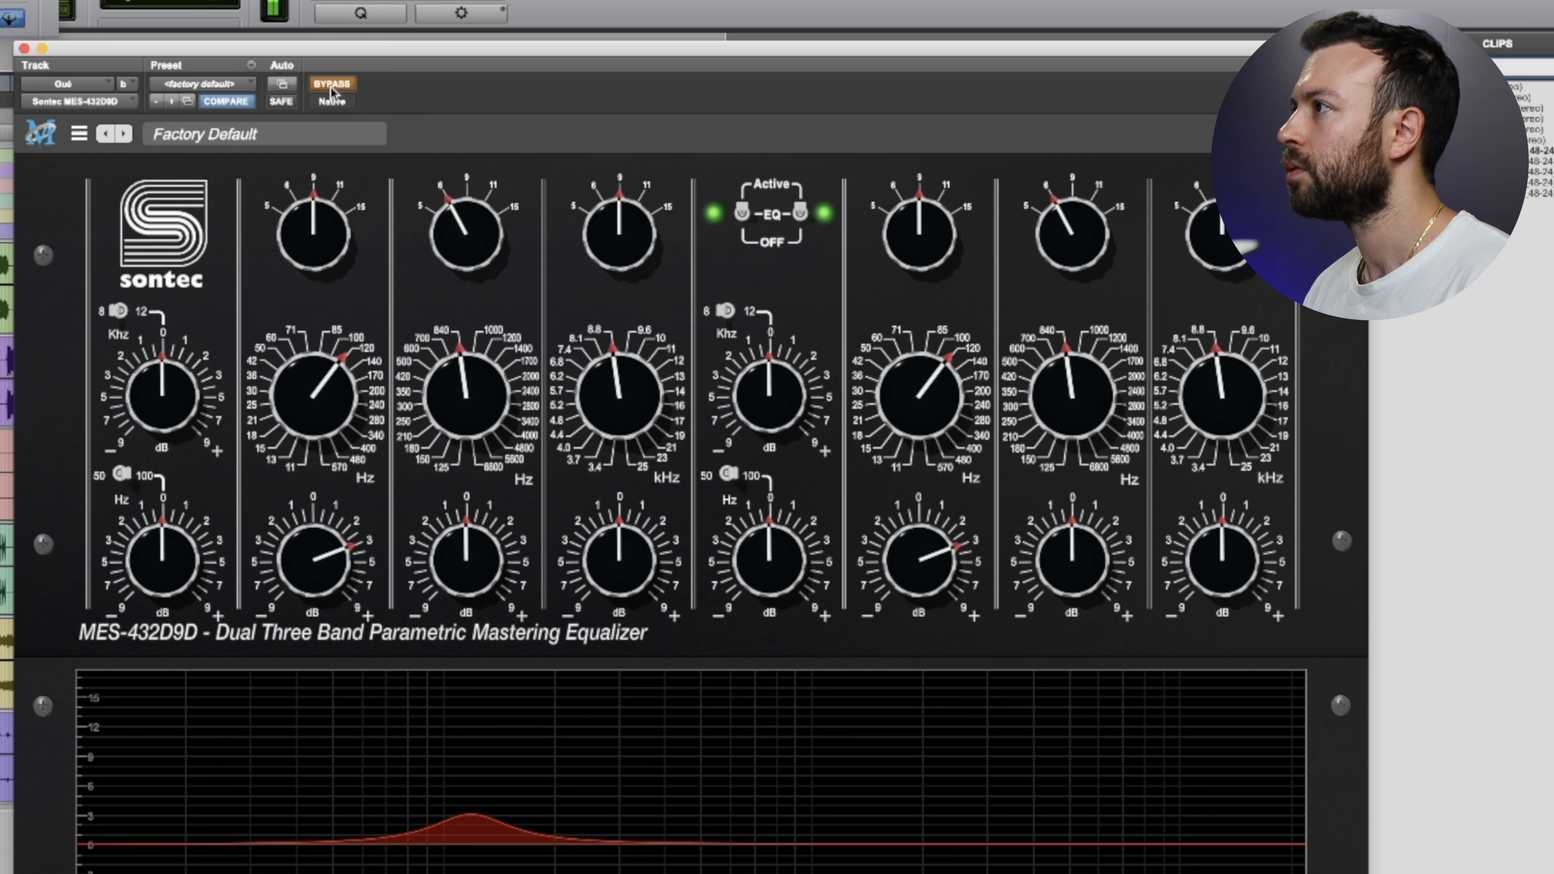
pyautogui.click(331, 86)
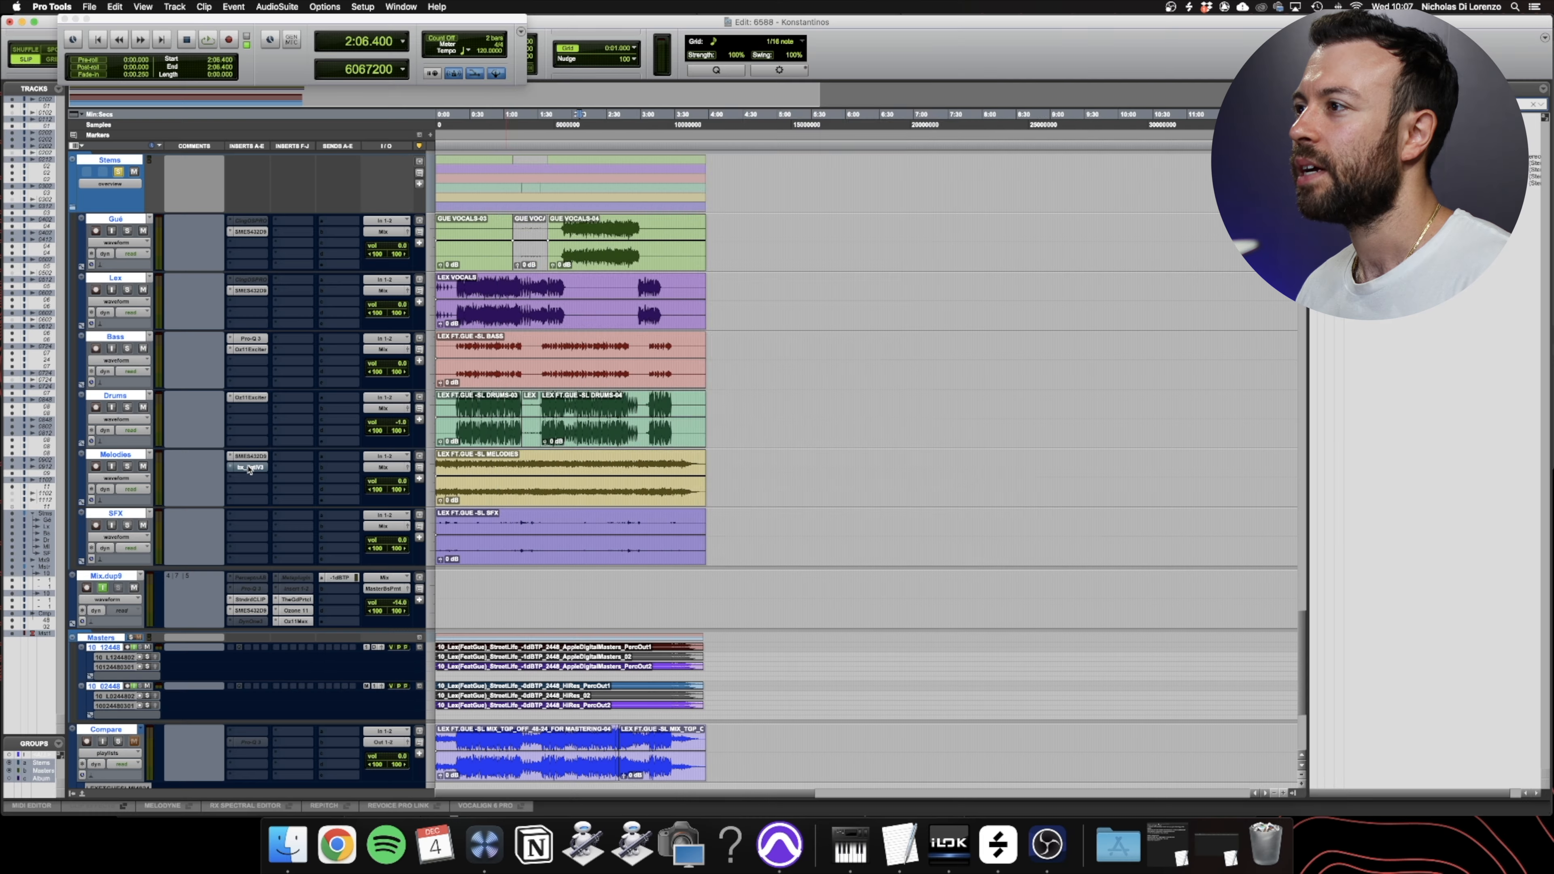
# - Open the Melodies track's bx_digital V3 and Sontec EQ together and move the Sontec window clear of the stem tracks
pyautogui.click(249, 467)
pyautogui.keyDown('super'); pyautogui.click(249, 467); pyautogui.keyUp('super')
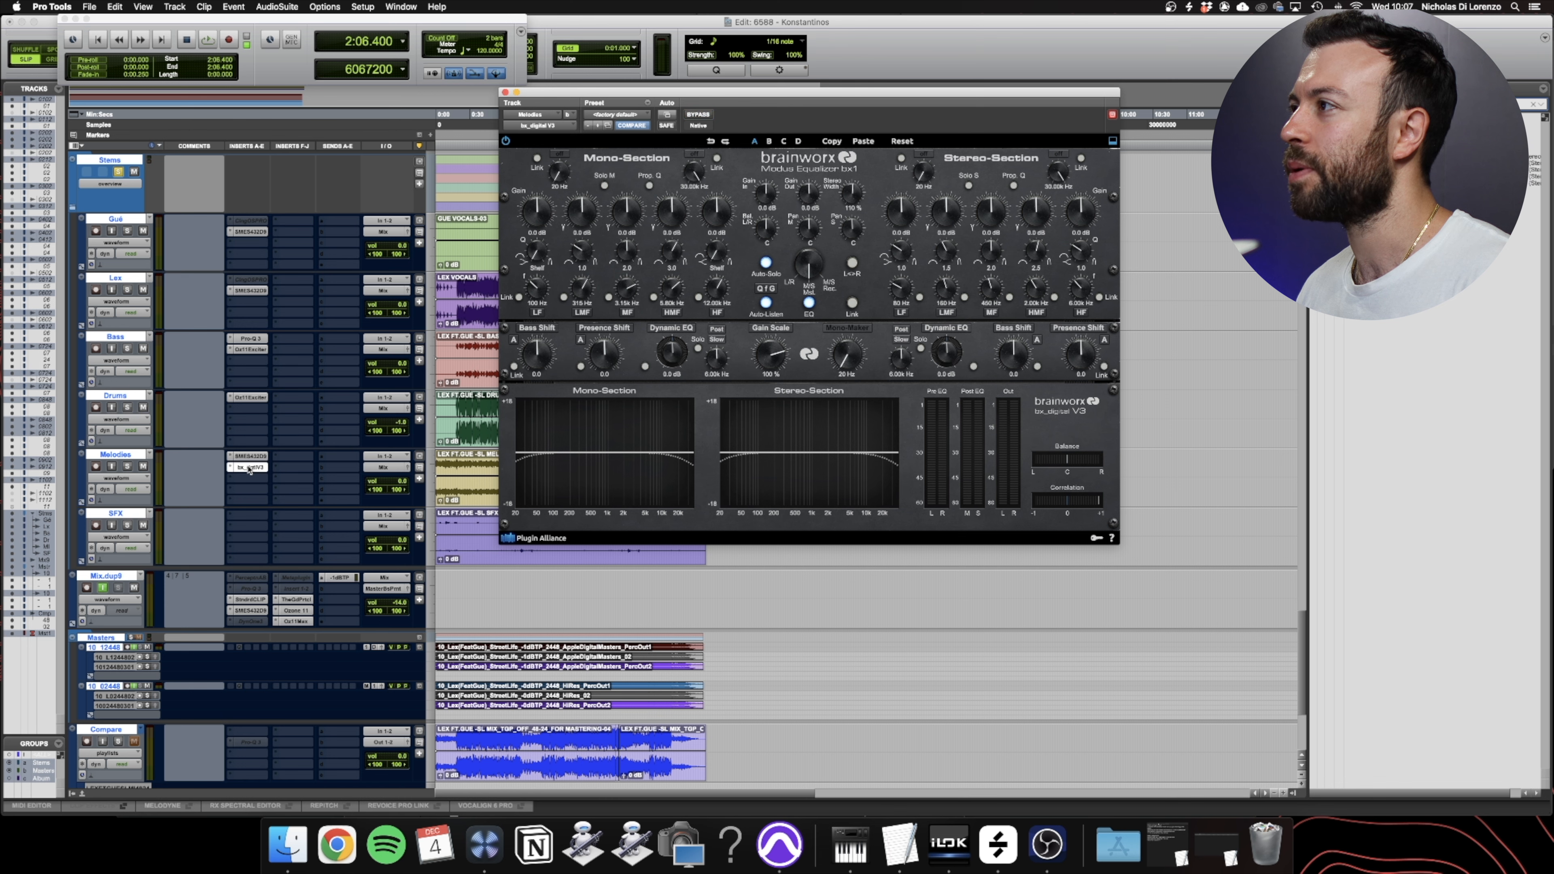
pyautogui.click(252, 457)
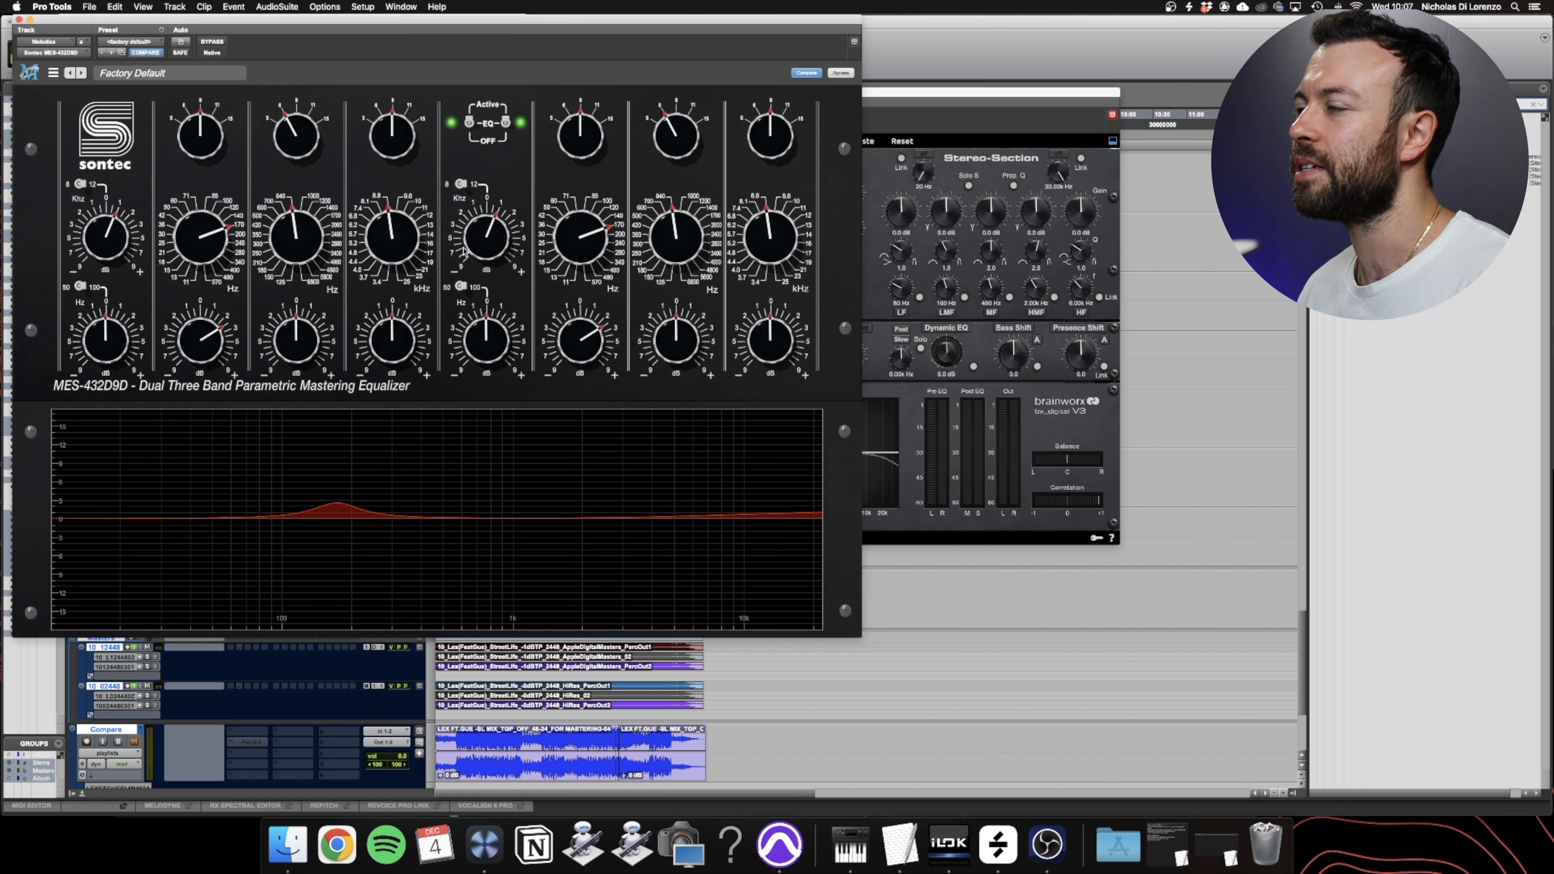
pyautogui.moveTo(92, 33); pyautogui.dragTo(706, 318)
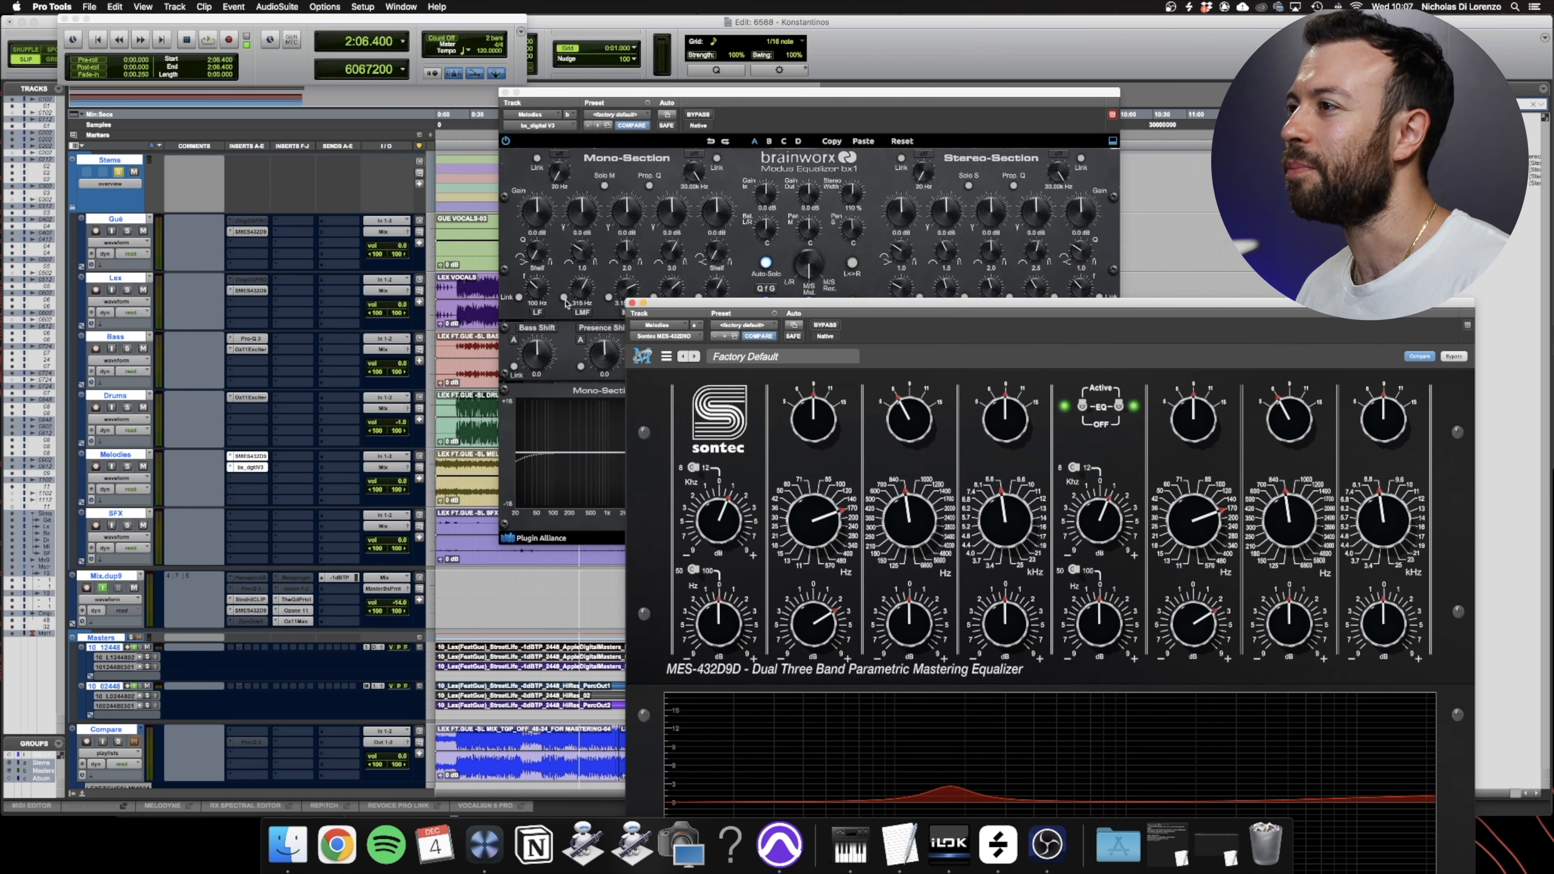
# - Solo the Melodies track, audition it from 0:29.333, and bring its bx_digital V3 window forward for examination
pyautogui.click(127, 467)
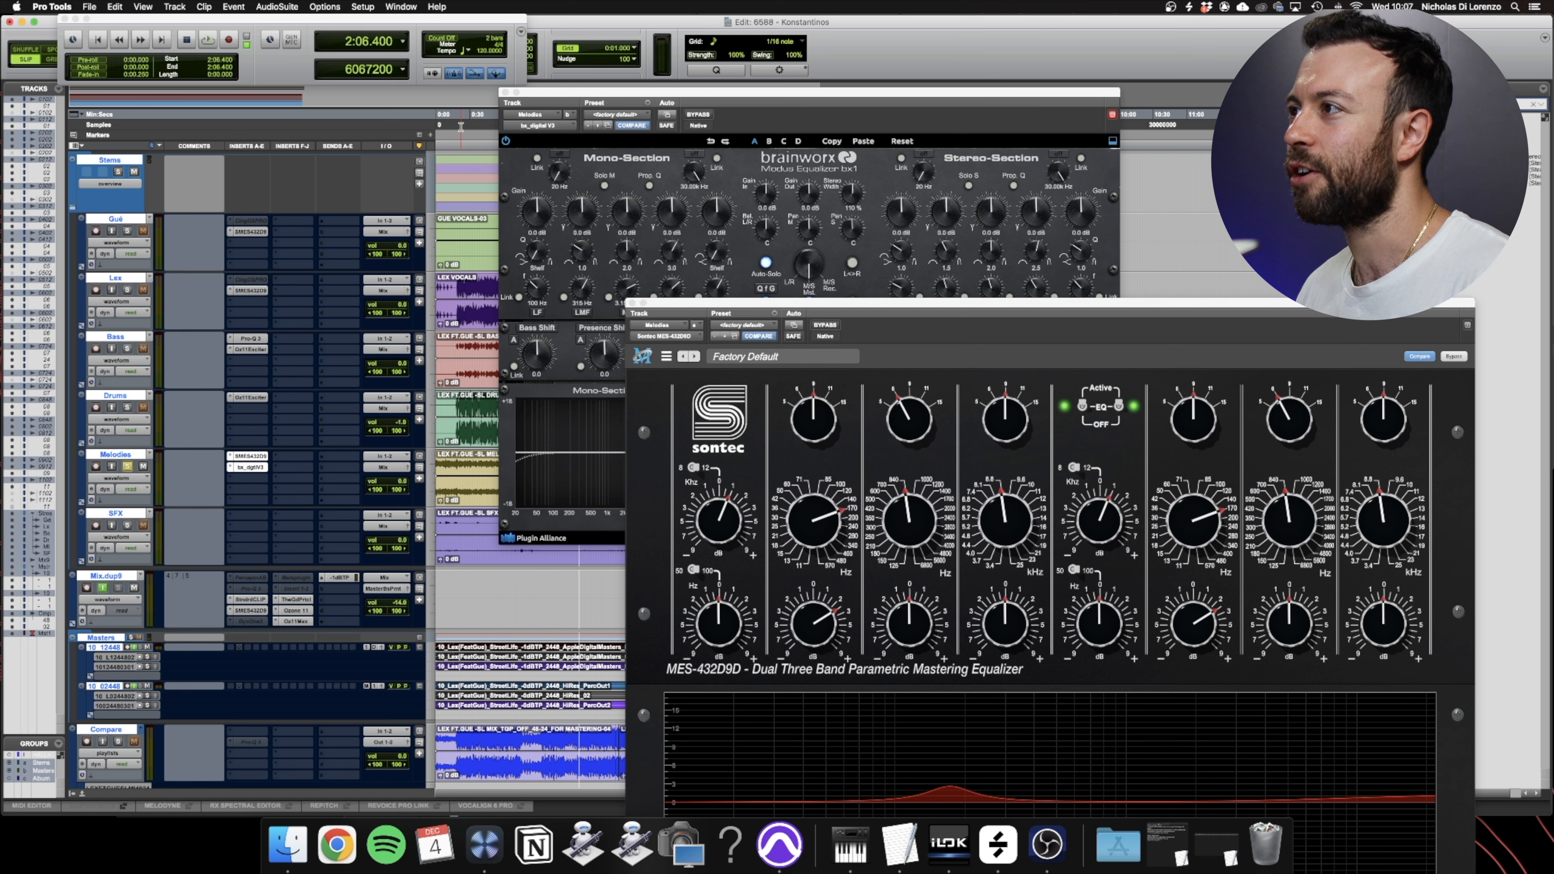
pyautogui.click(469, 121)
pyautogui.press('space')
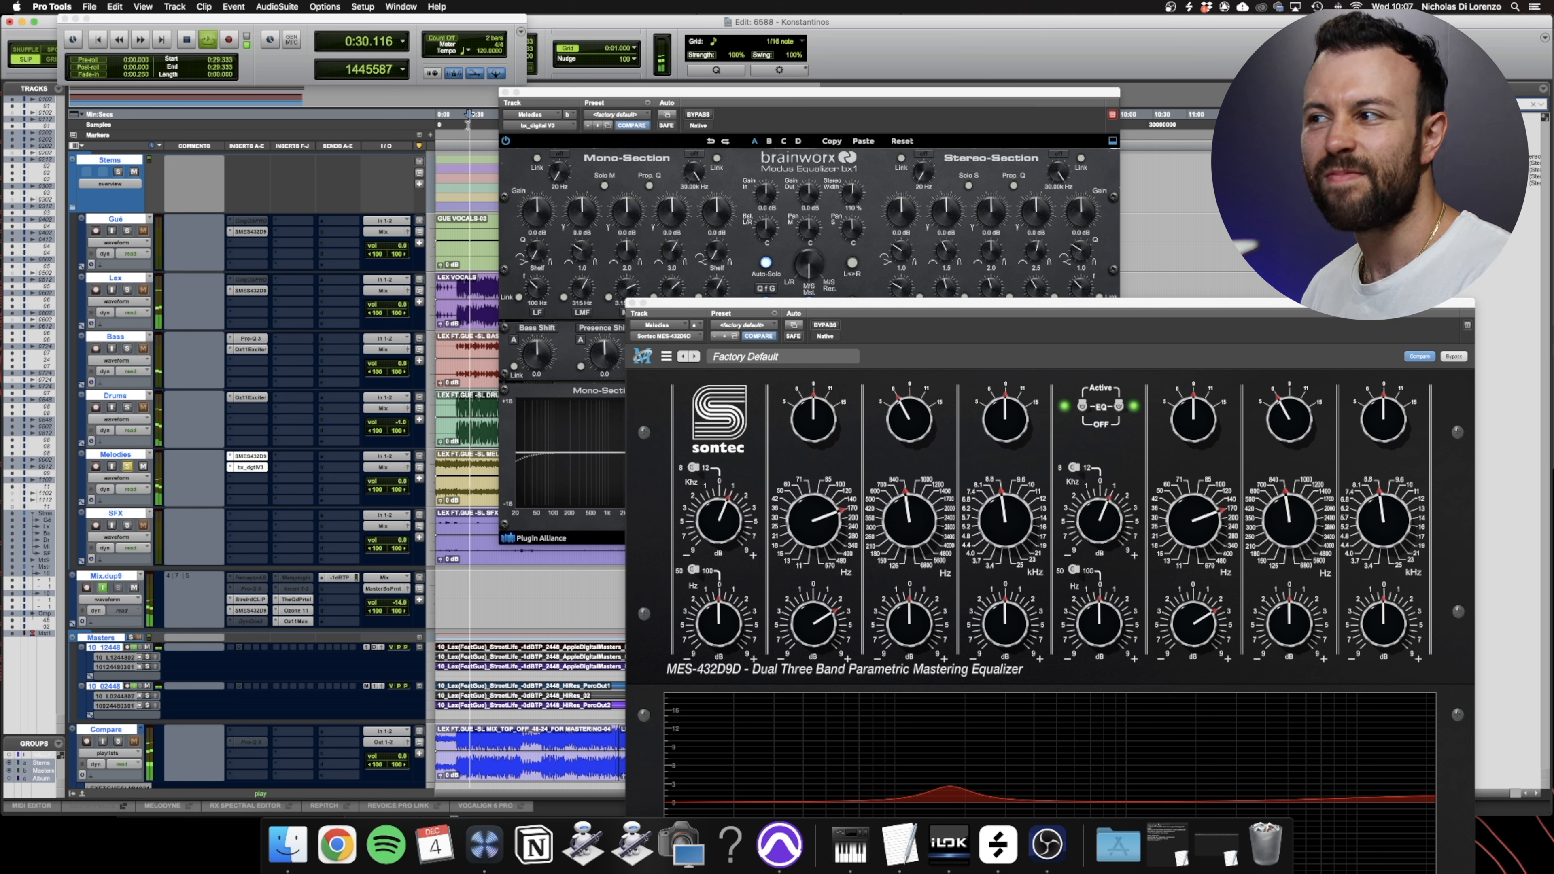
pyautogui.press('space')
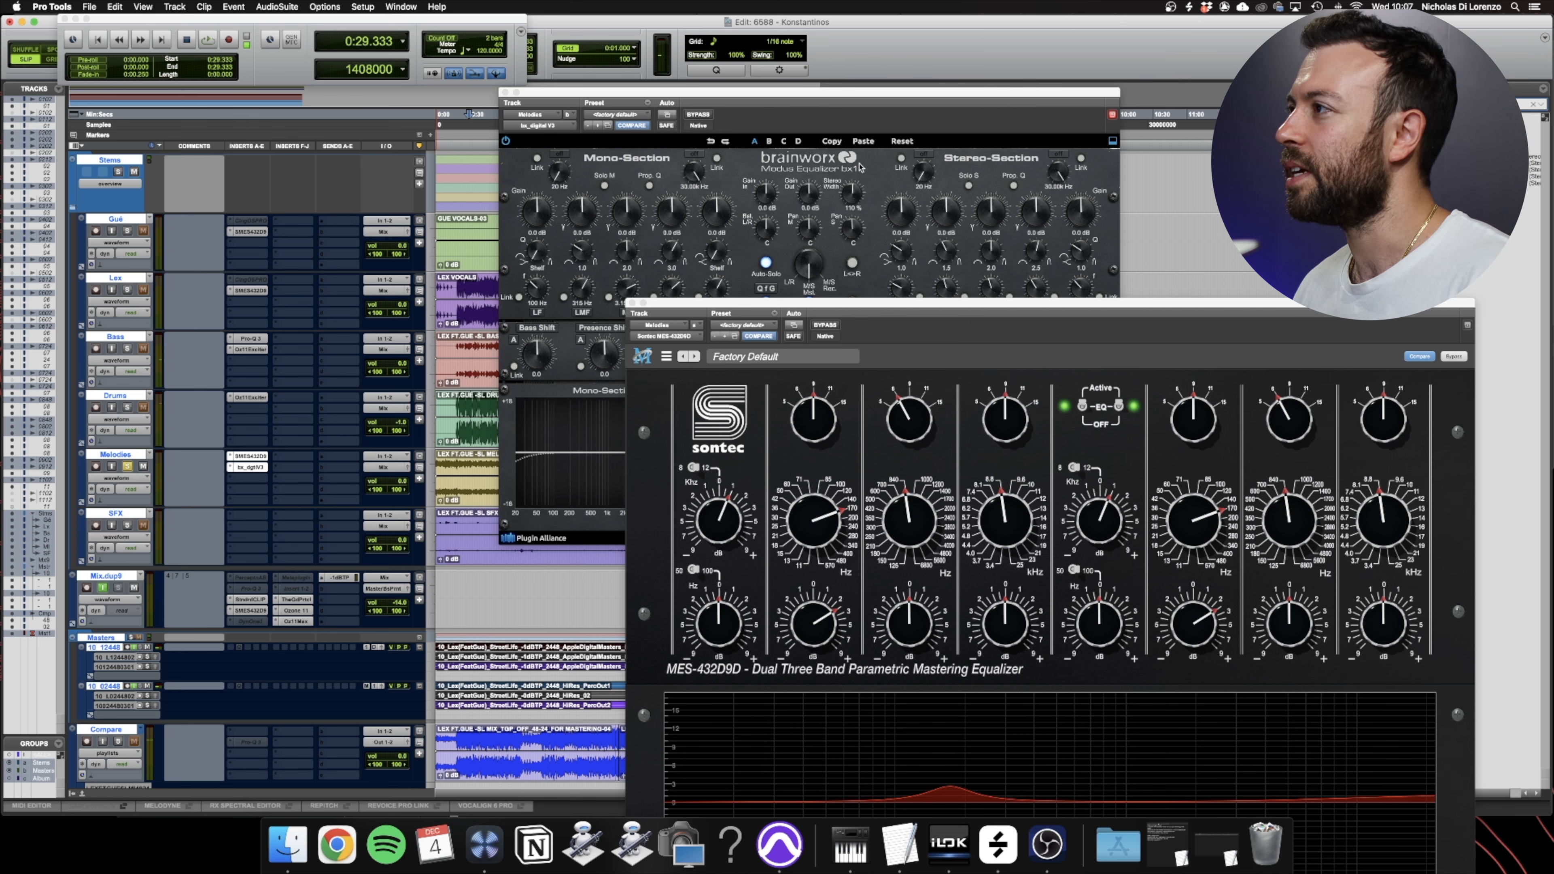
pyautogui.click(867, 131)
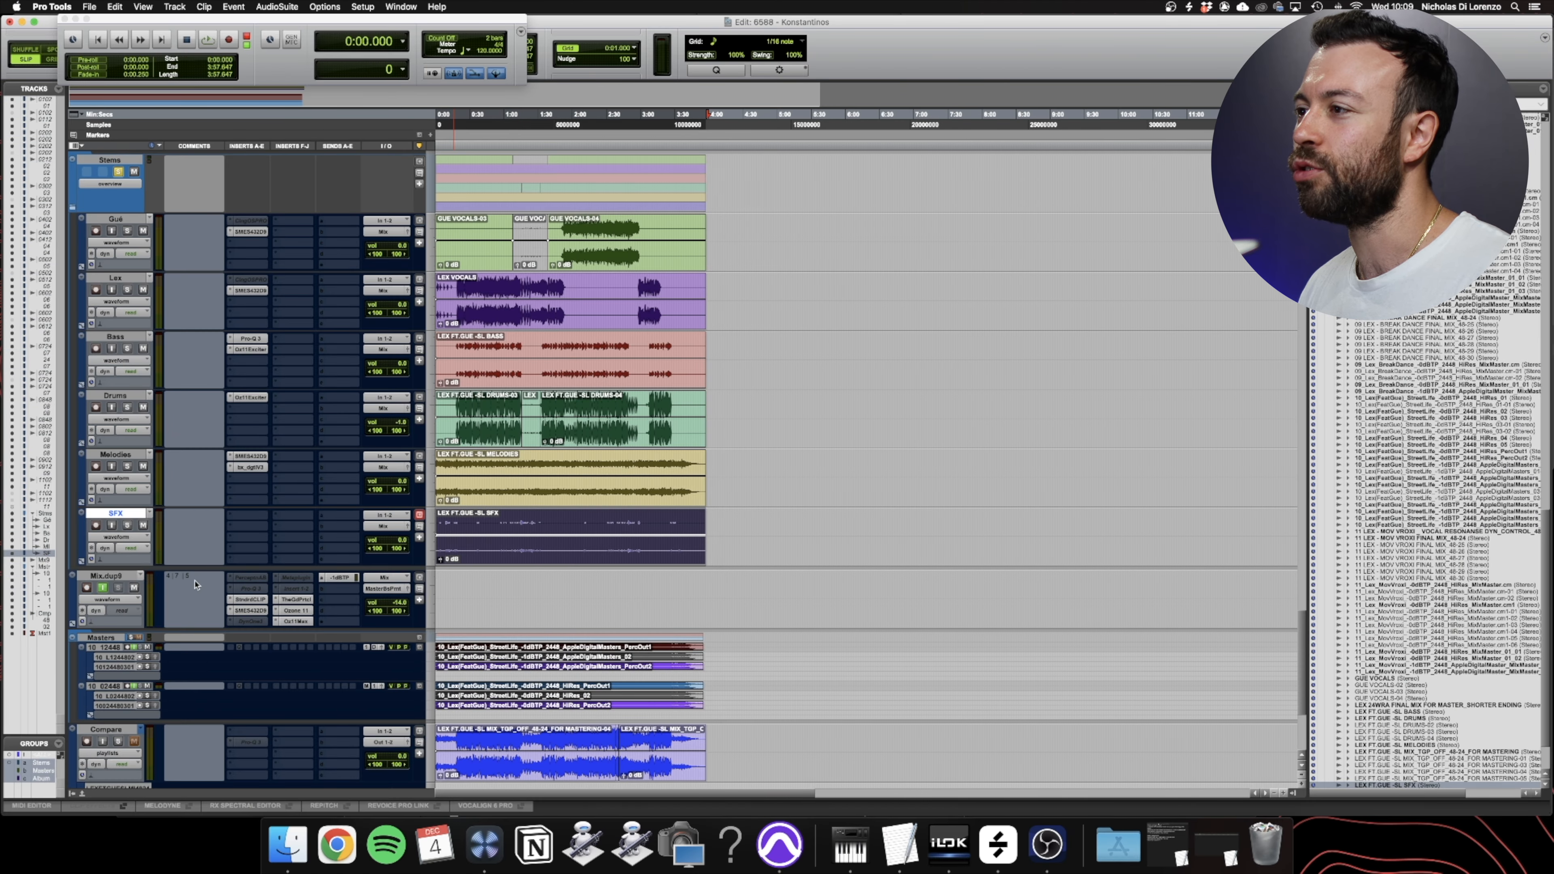
# - Arm recording in the transport and record the combined stem mix onto the Mix track from the start
pyautogui.click(230, 41)
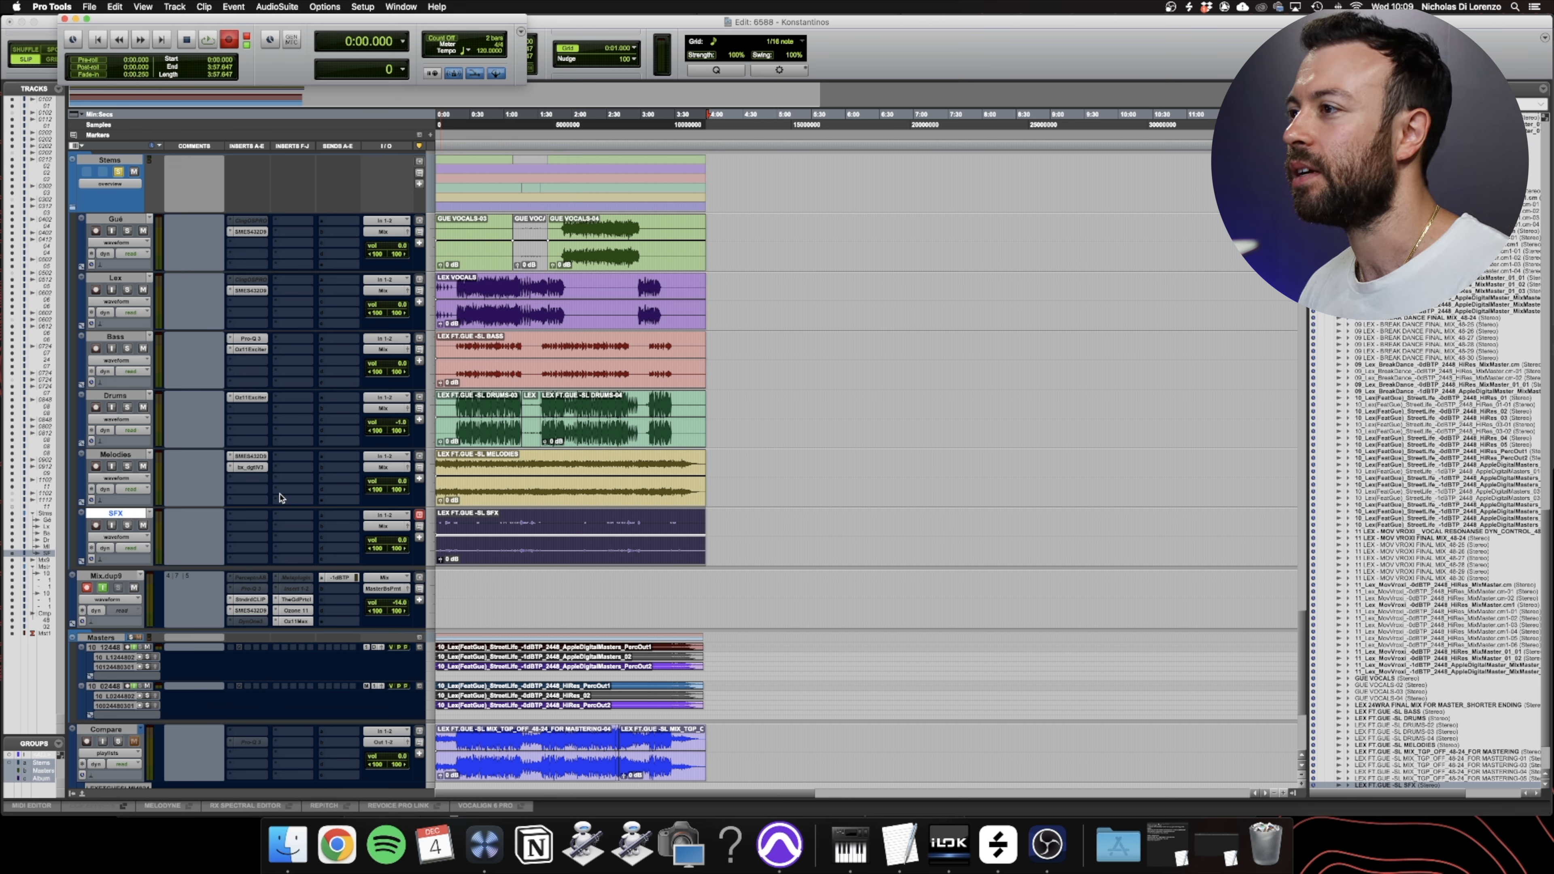
pyautogui.press('space')
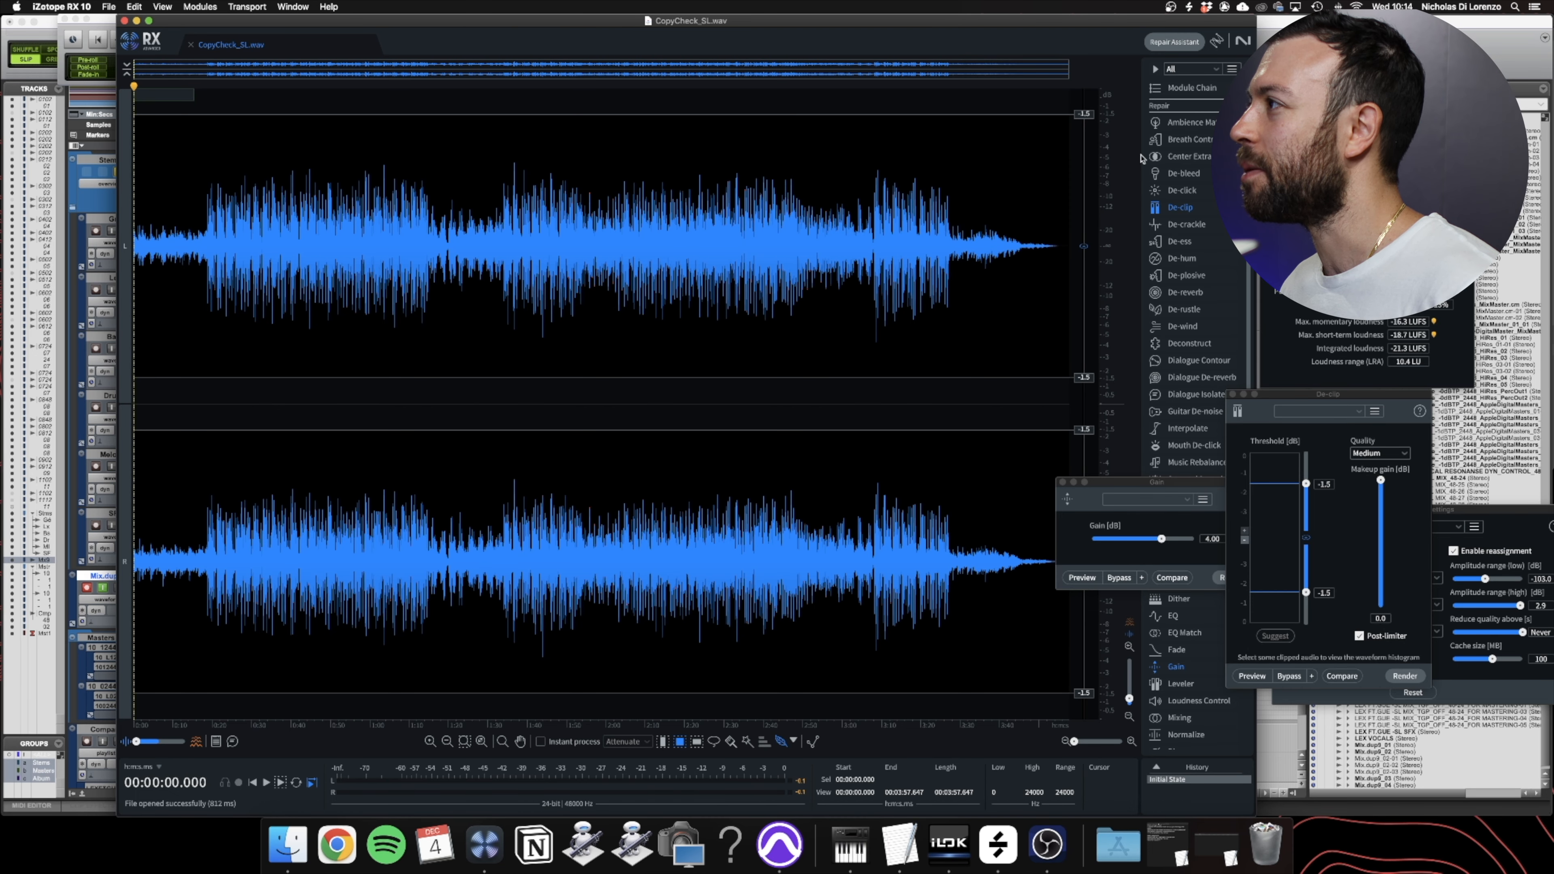
# - In iZotope RX, set CopyCheck_SL.wav's De-clip thresholds to -7.5 dB and compare them with the Mix track's StandardCLIP settings in Pro Tools
pyautogui.moveTo(1087, 115); pyautogui.dragTo(1114, 182)
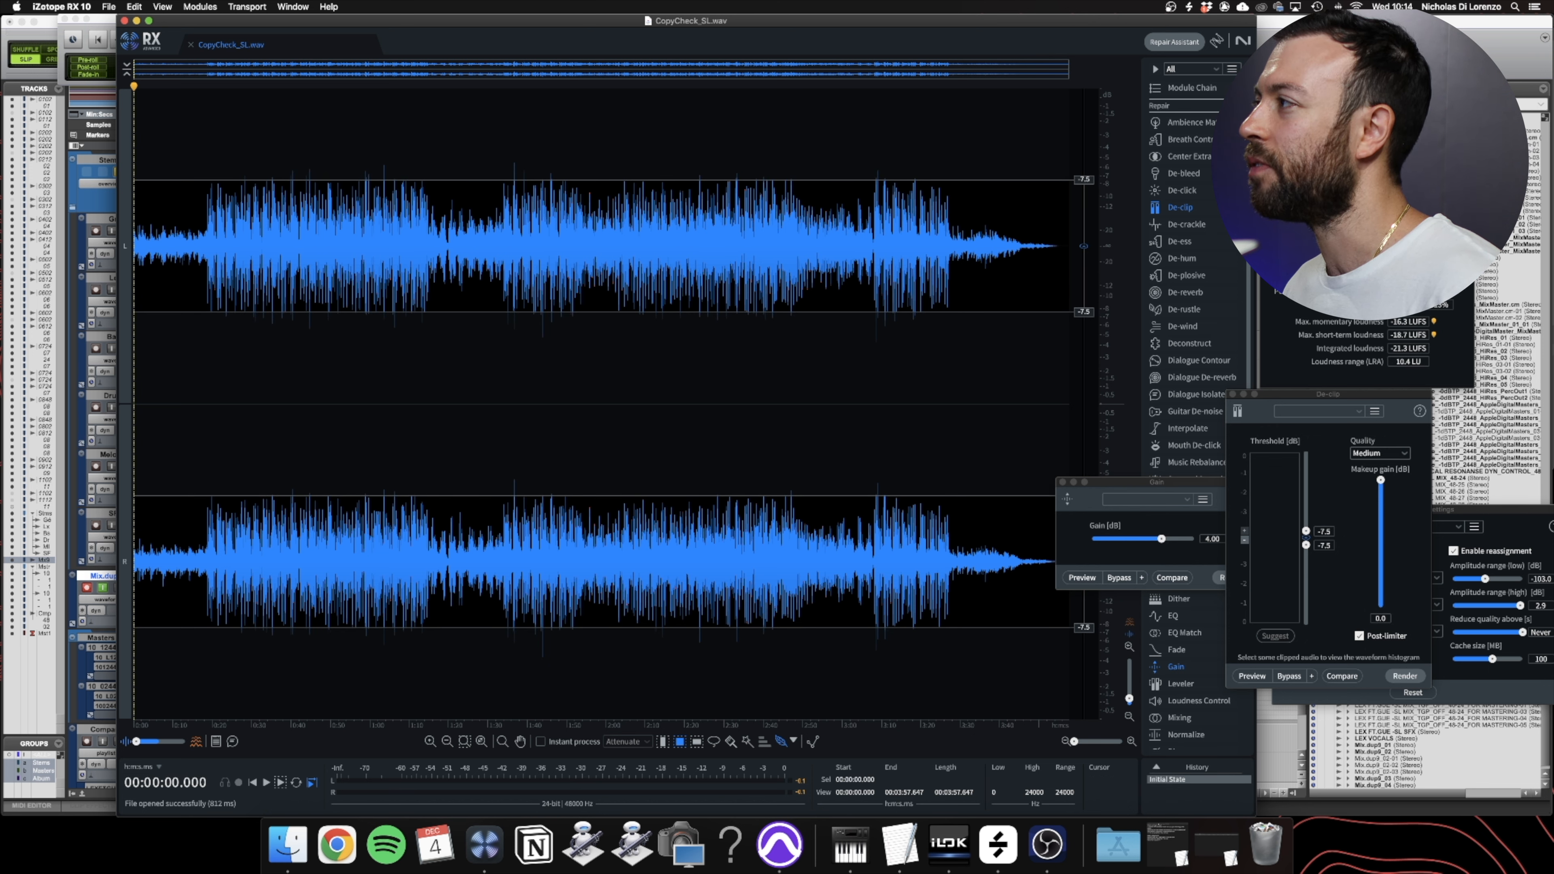
pyautogui.press('super+Tab')
pyautogui.click(243, 600)
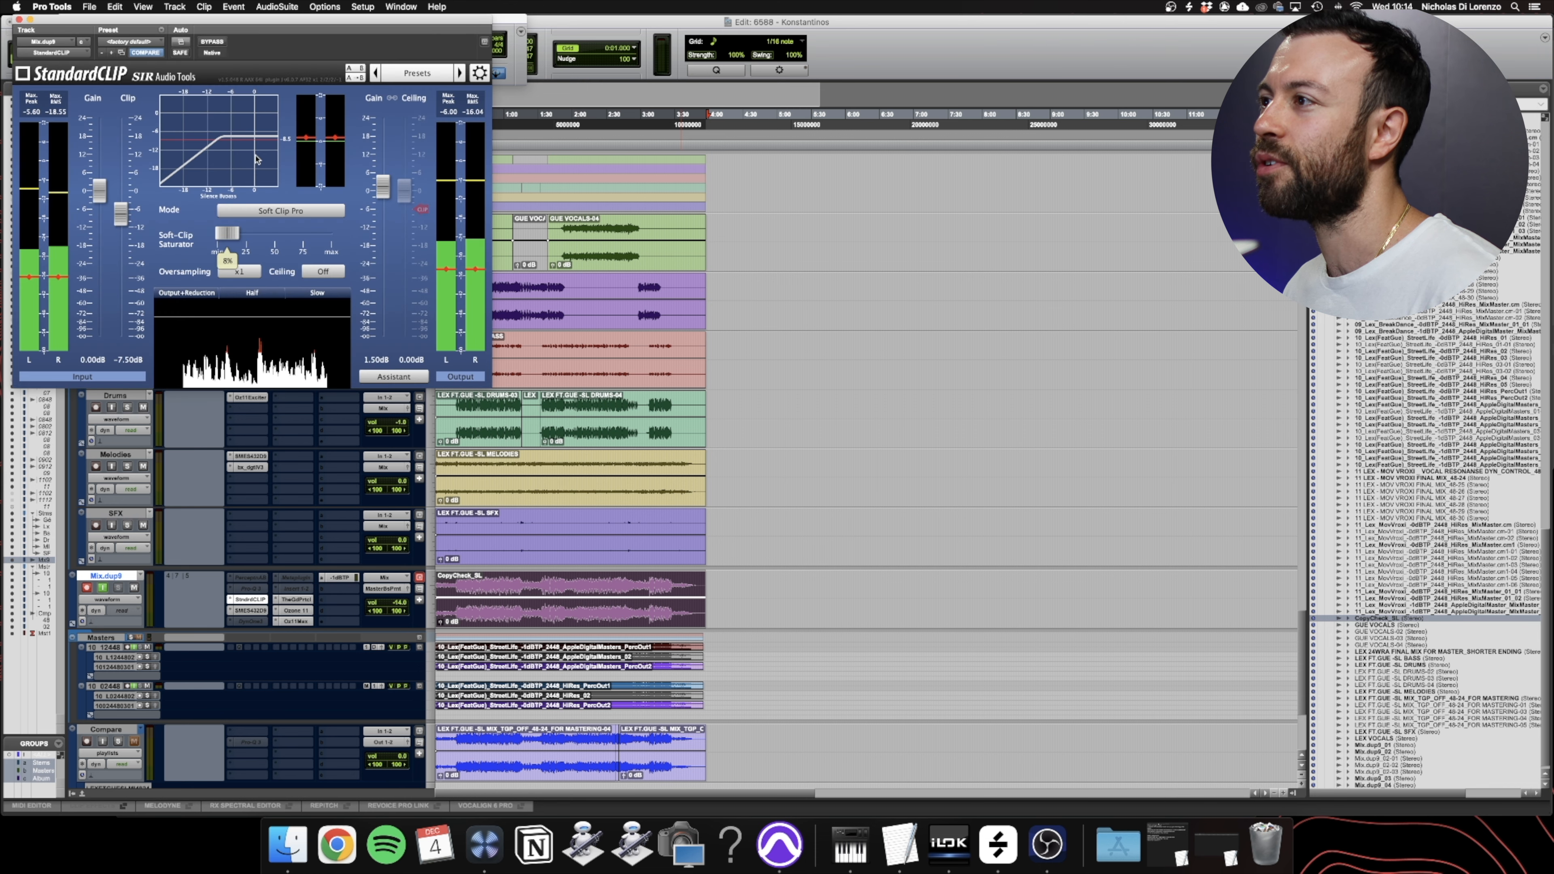
pyautogui.moveTo(280, 25); pyautogui.dragTo(653, 111)
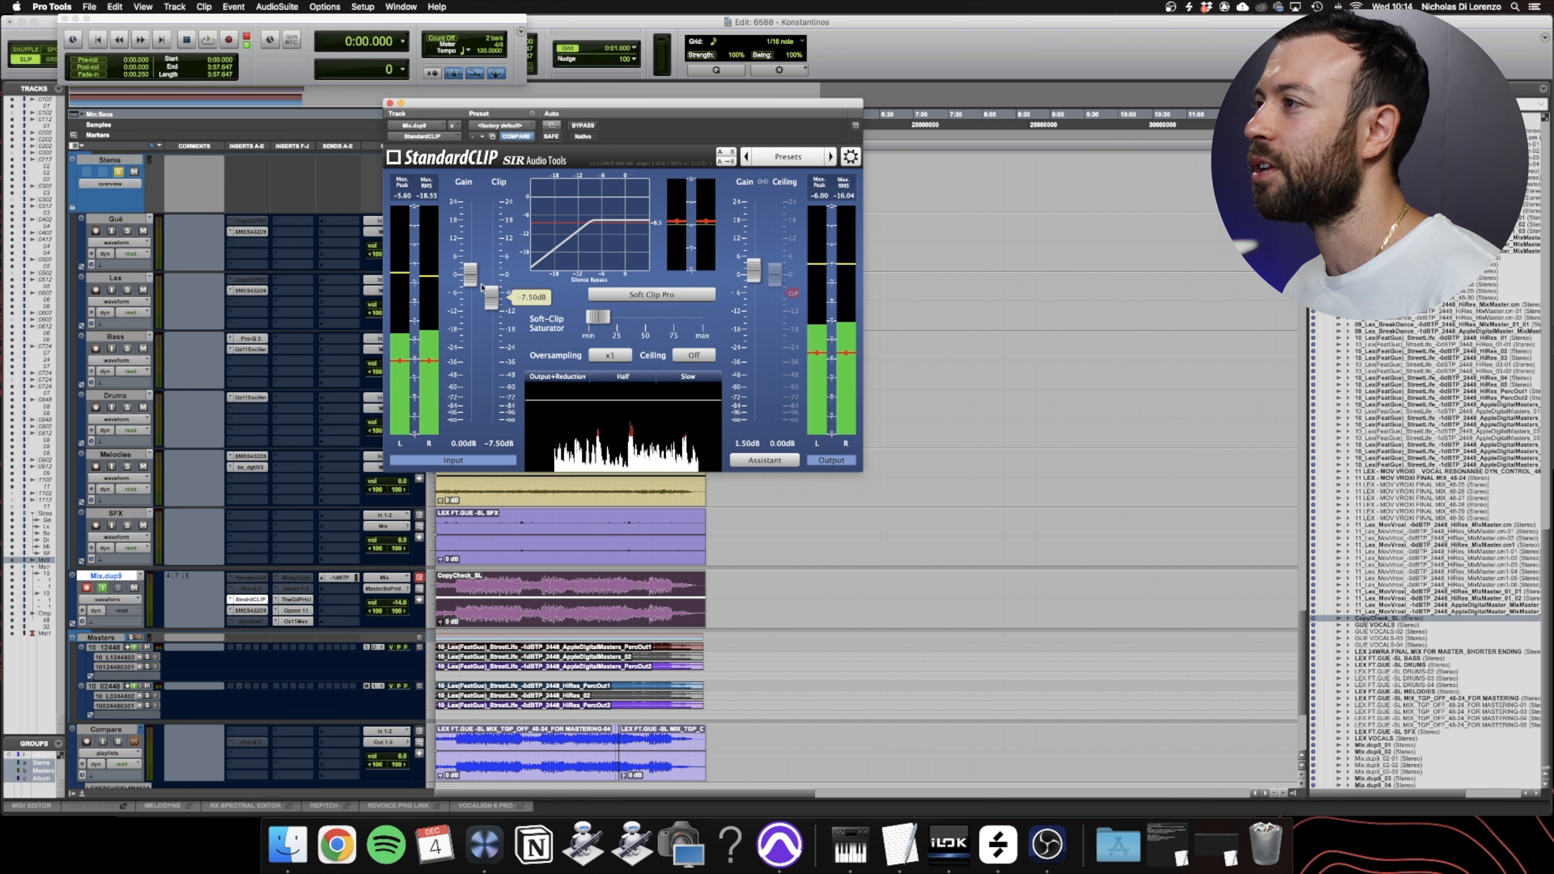
pyautogui.press('super+Tab')
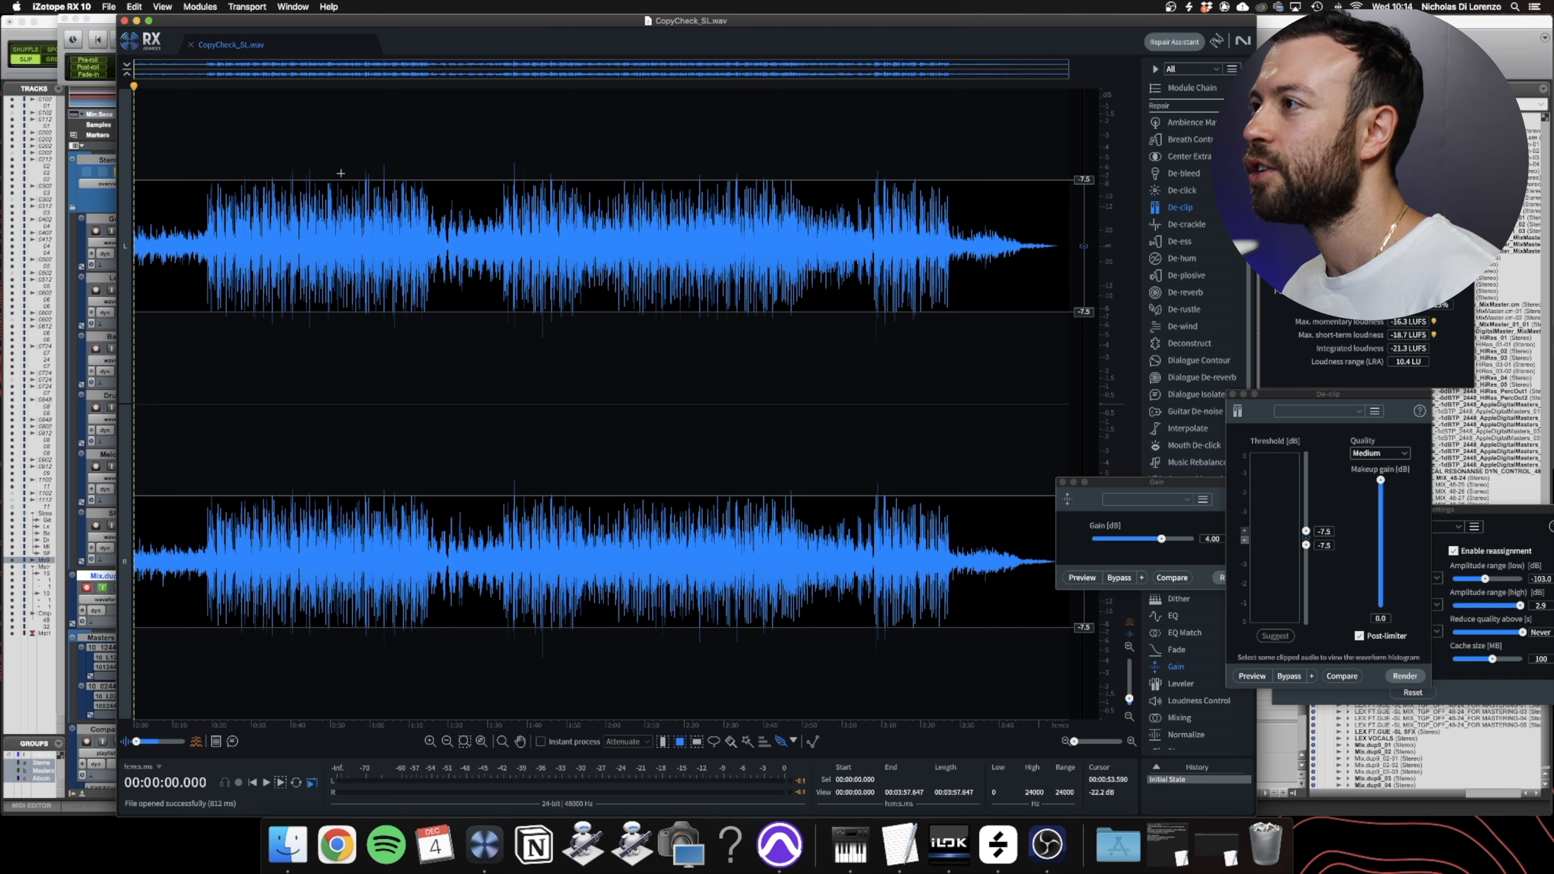
pyautogui.press('super+Tab')
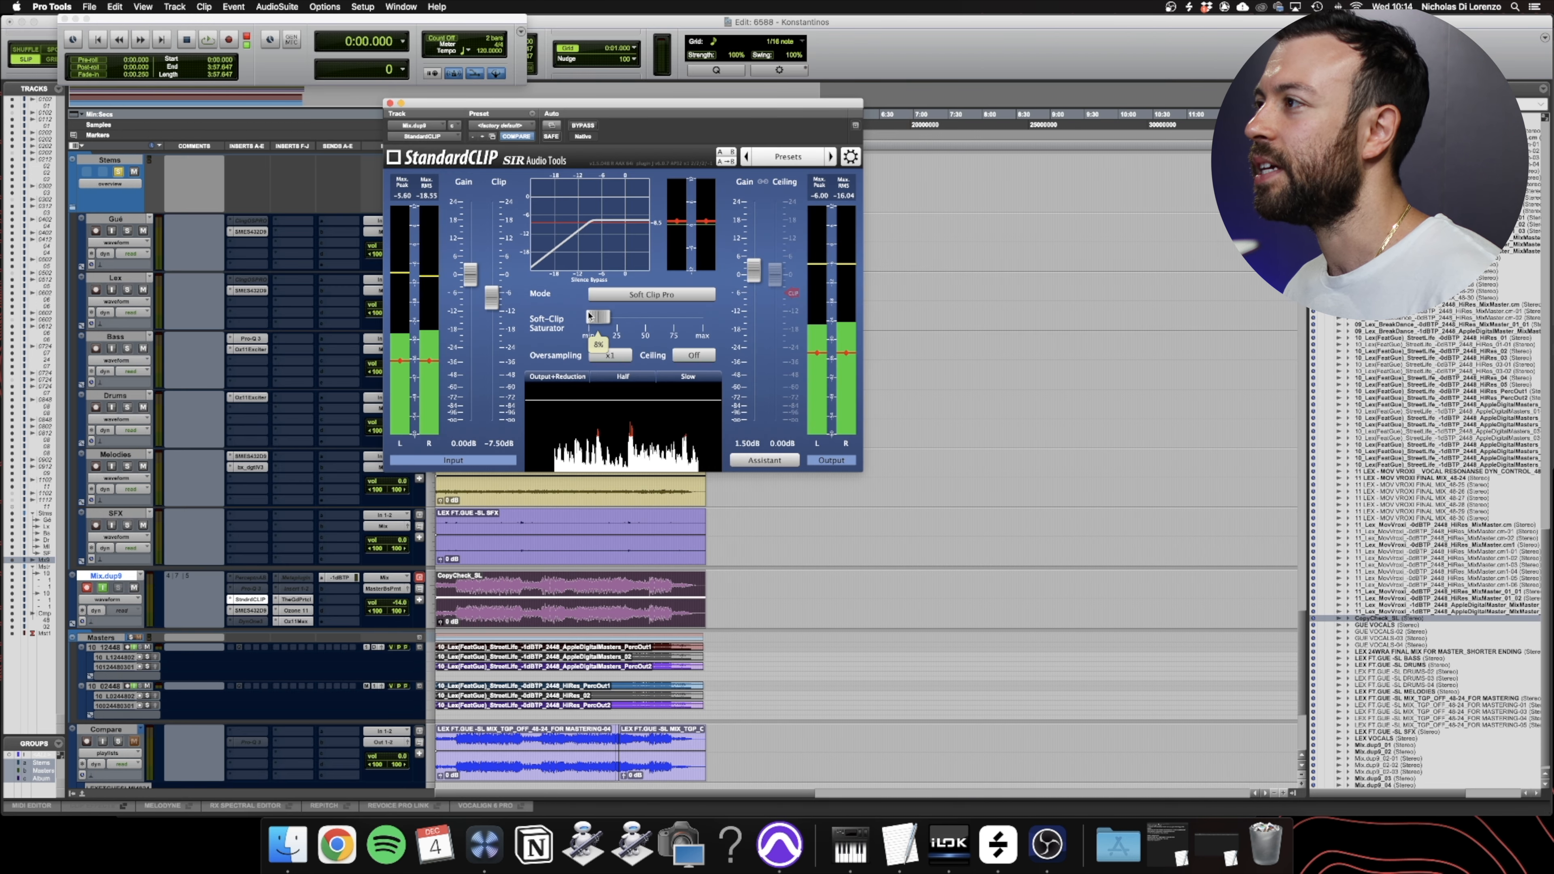
pyautogui.press('super+Tab')
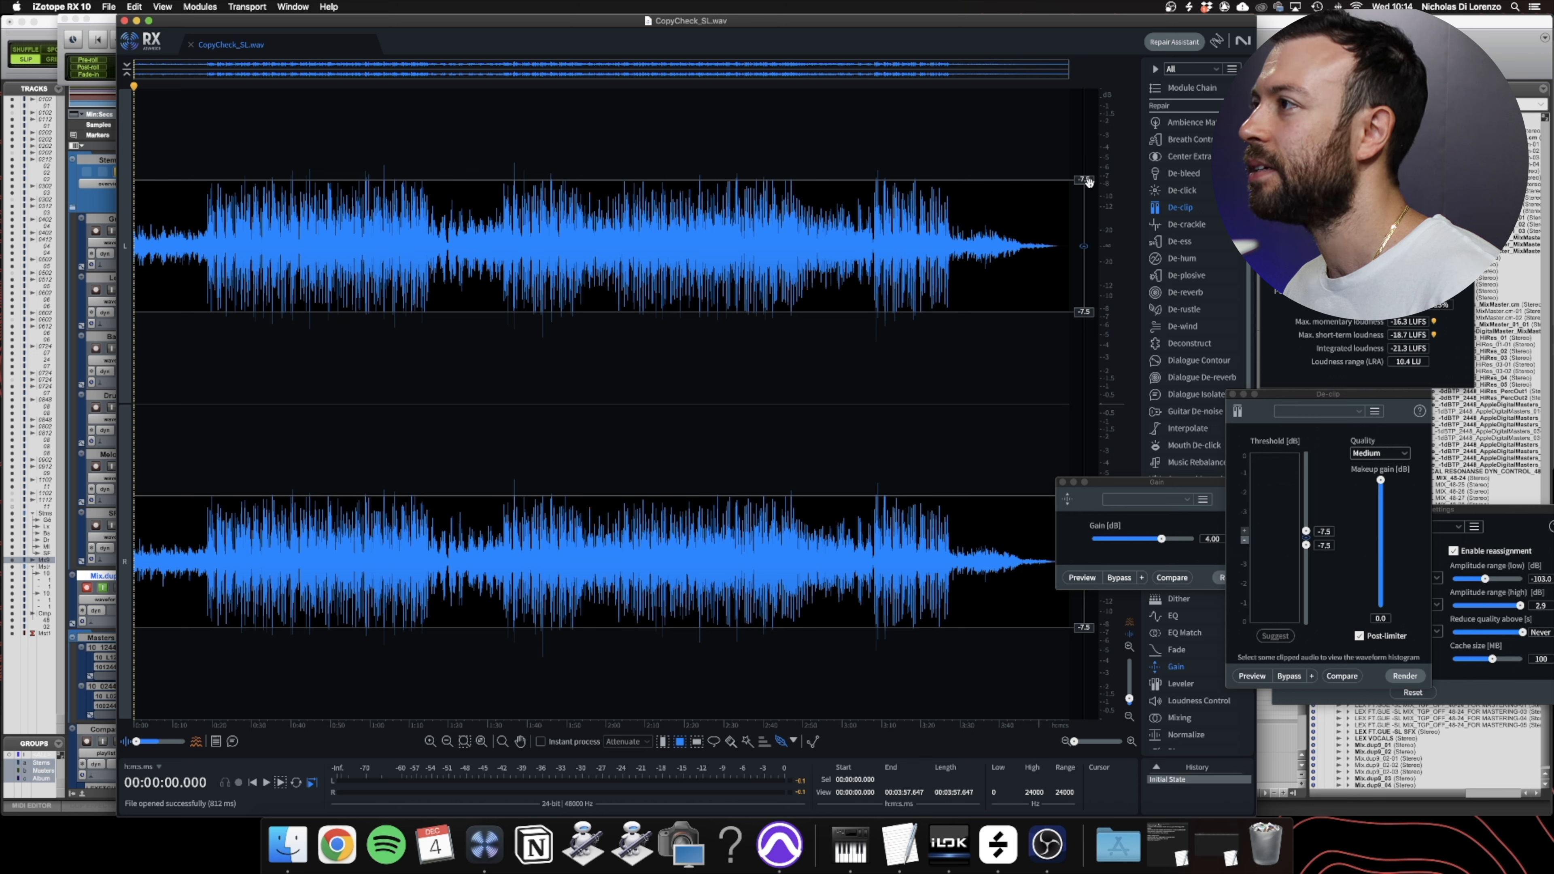
# - Lower the De-clip thresholds to -8.5 dB in RX, then inspect StandardCLIP's Soft-Clip Saturator in Pro Tools and switch its transfer-curve display
pyautogui.moveTo(1088, 182); pyautogui.dragTo(1095, 188)
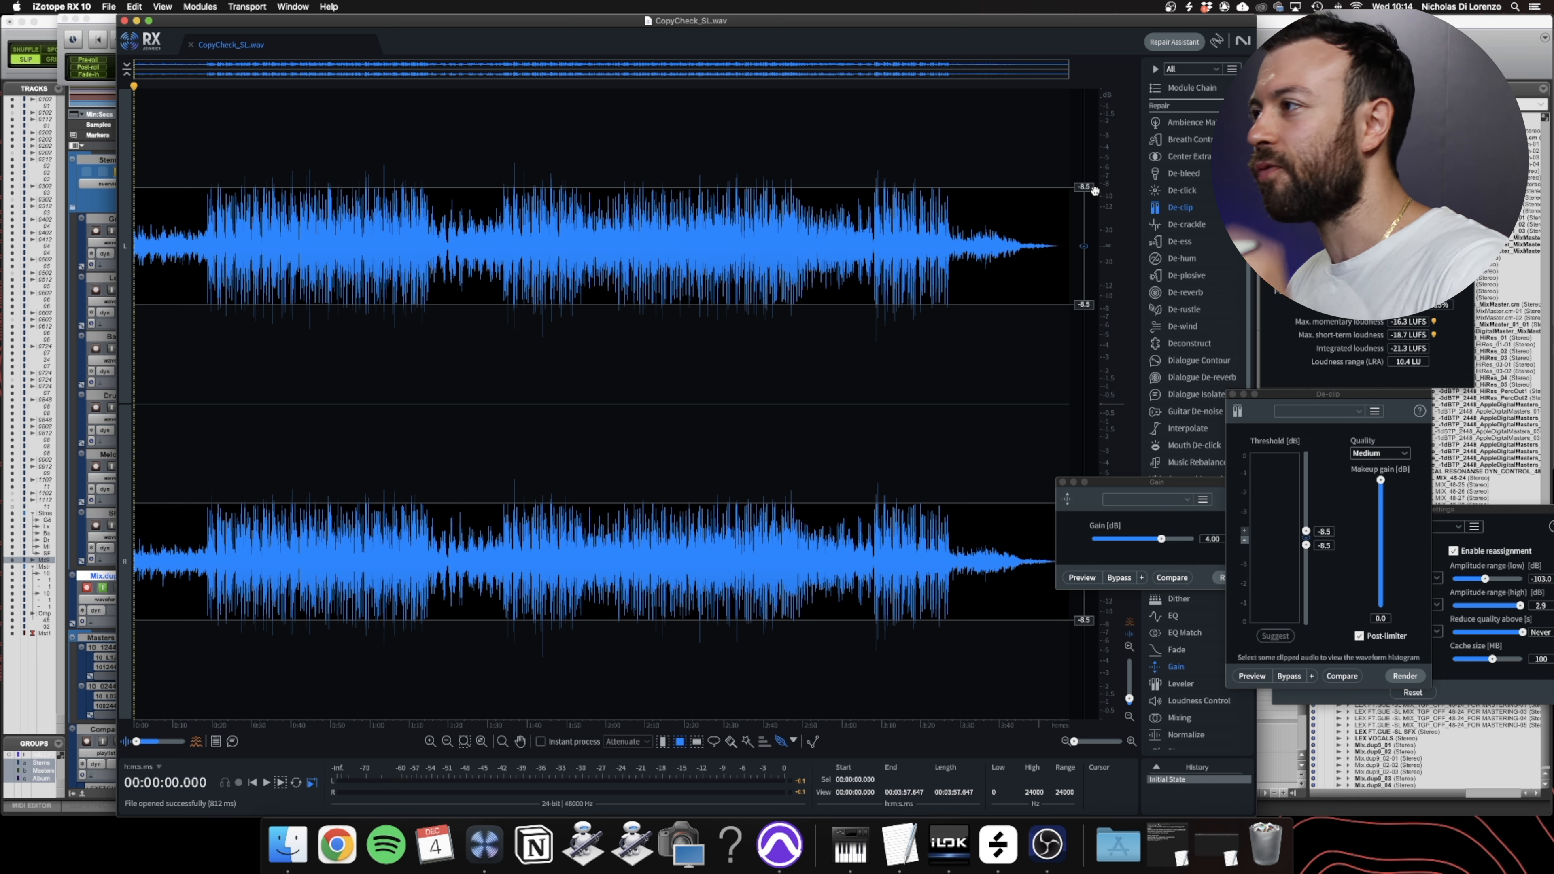
pyautogui.press('super+Tab')
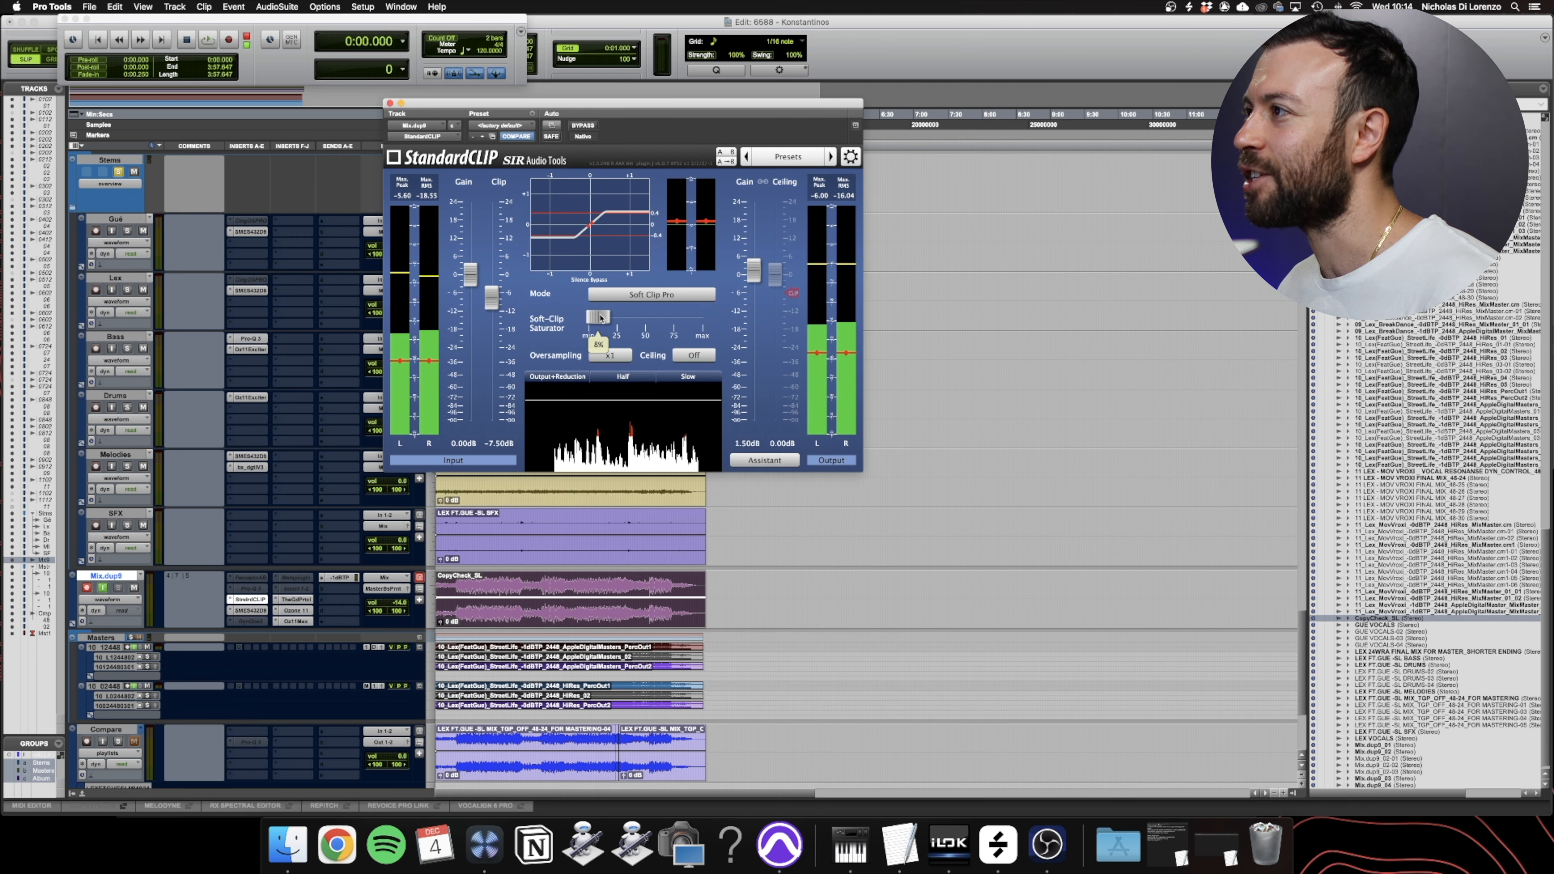
pyautogui.moveTo(600, 316)
pyautogui.mouseDown()
pyautogui.moveTo(692, 316)
pyautogui.moveTo(600, 317)
pyautogui.mouseUp()
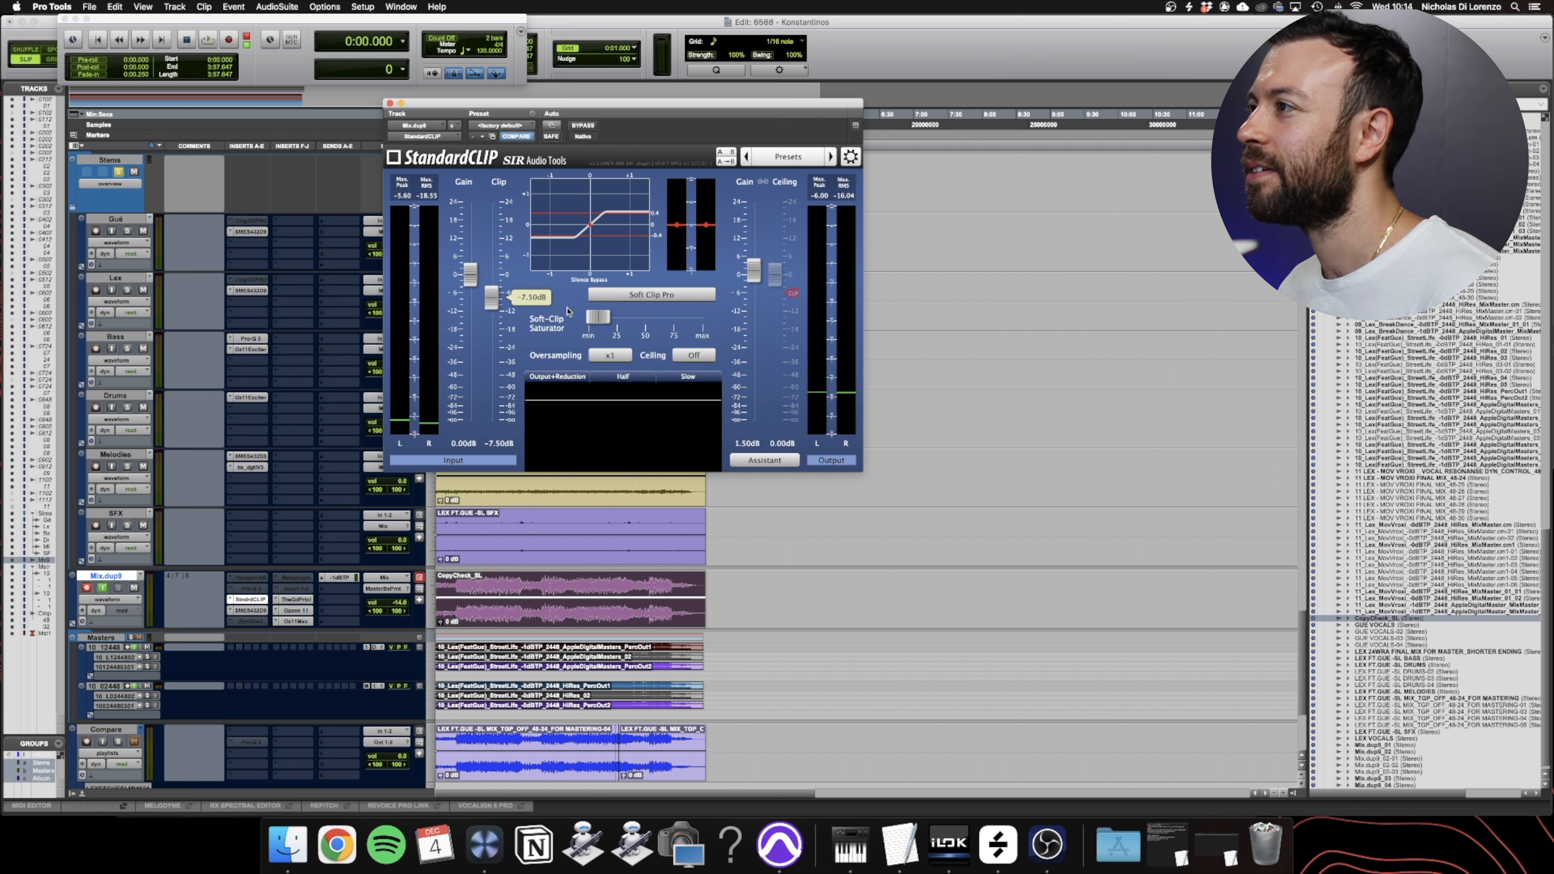
pyautogui.click(617, 238)
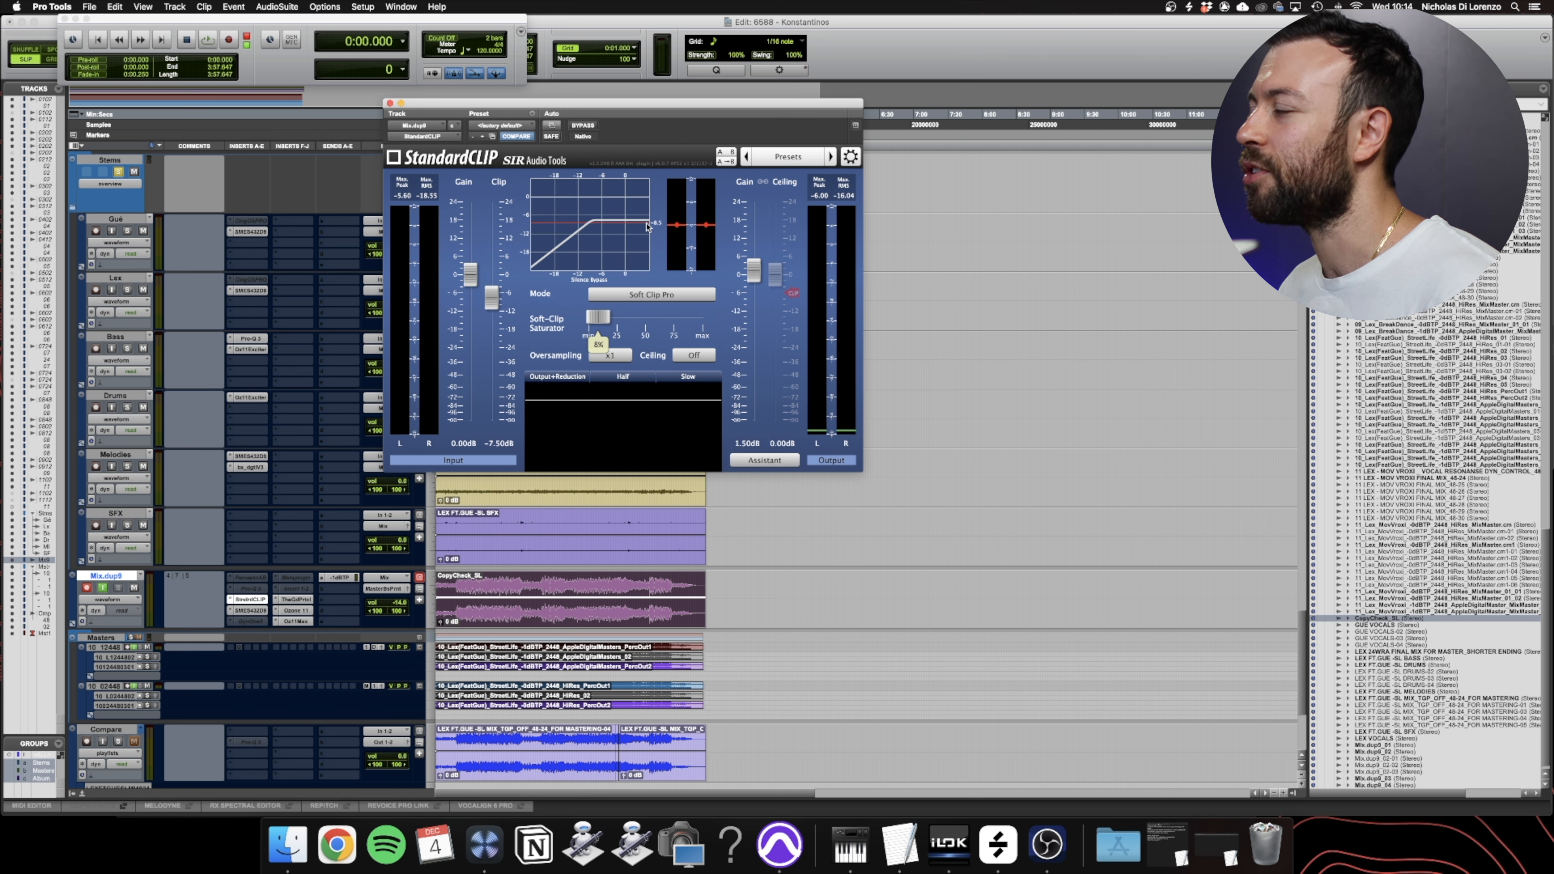
# - Return the De-clip thresholds to -7.5 dB in RX, switch back to Pro Tools and close StandardCLIP
pyautogui.press('super+Tab')
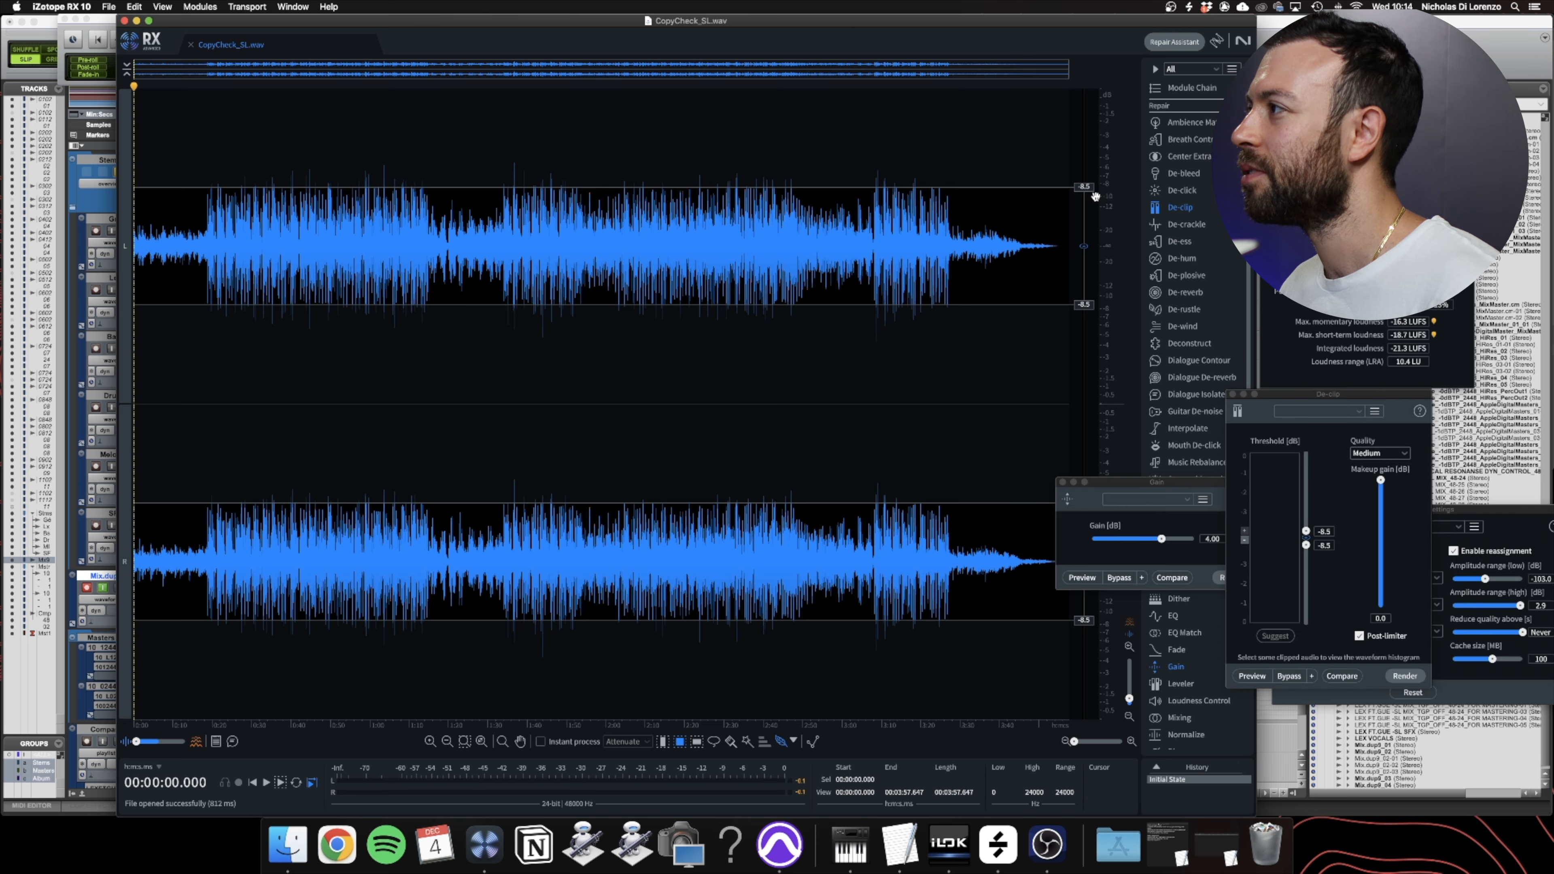
pyautogui.moveTo(1095, 196); pyautogui.dragTo(1096, 180)
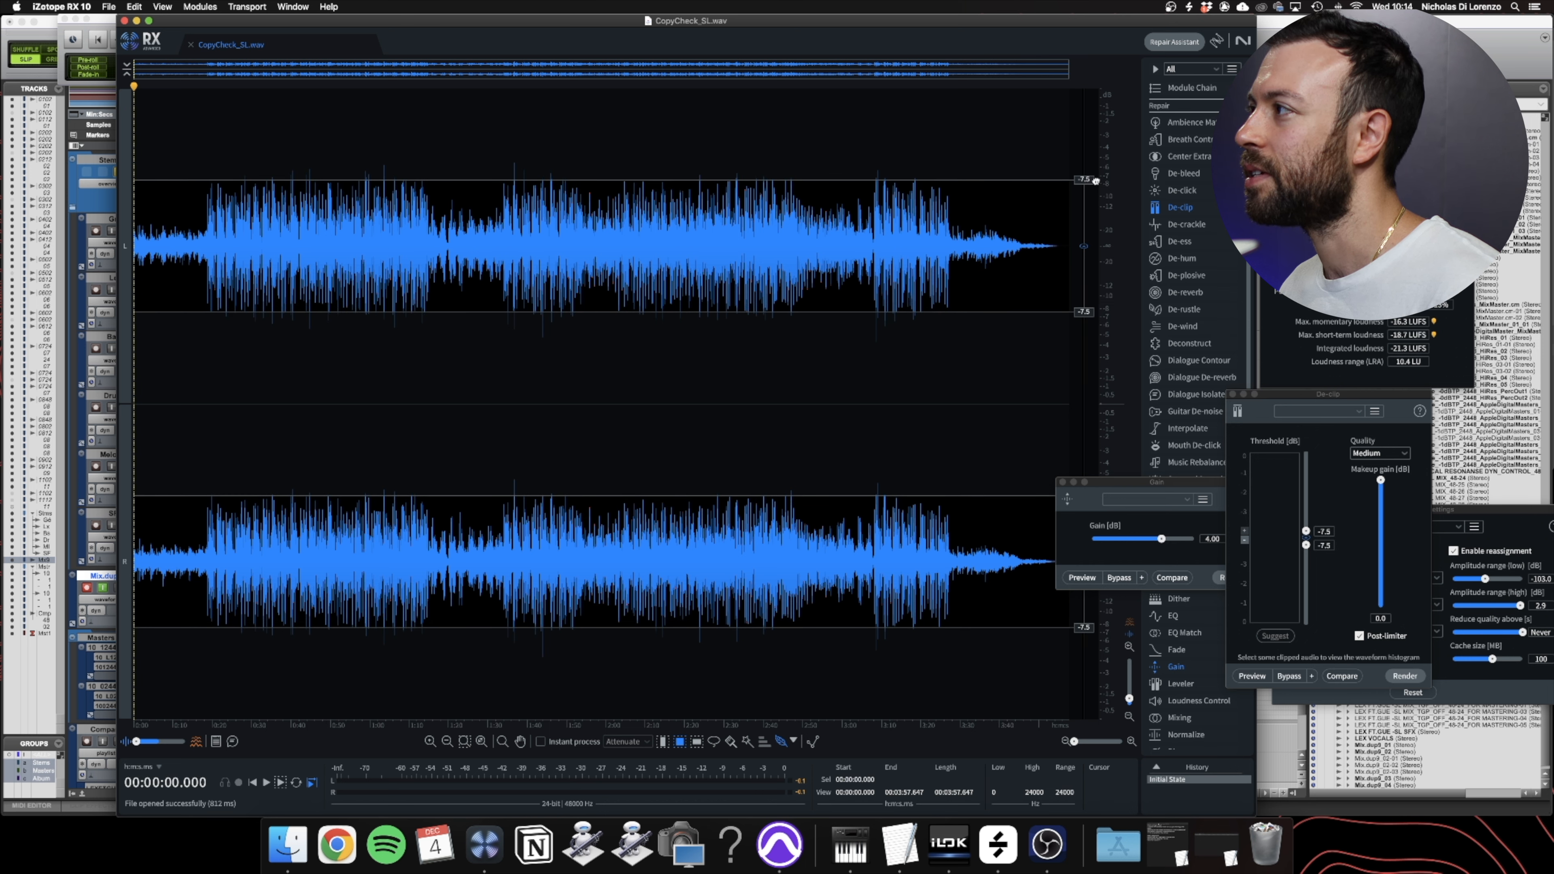
pyautogui.press('super+Tab')
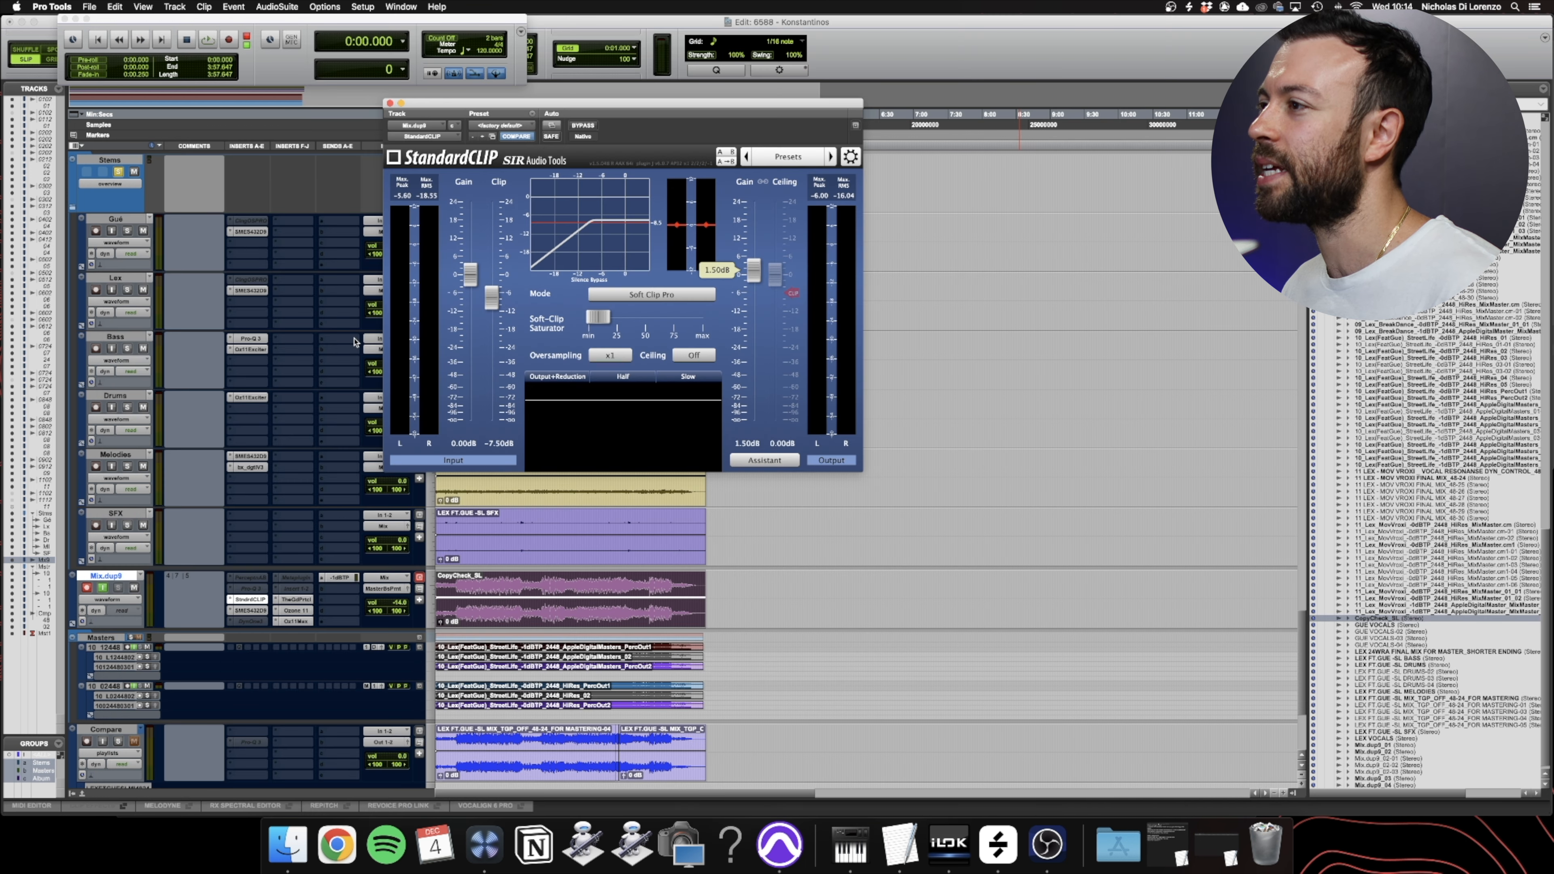
pyautogui.click(390, 103)
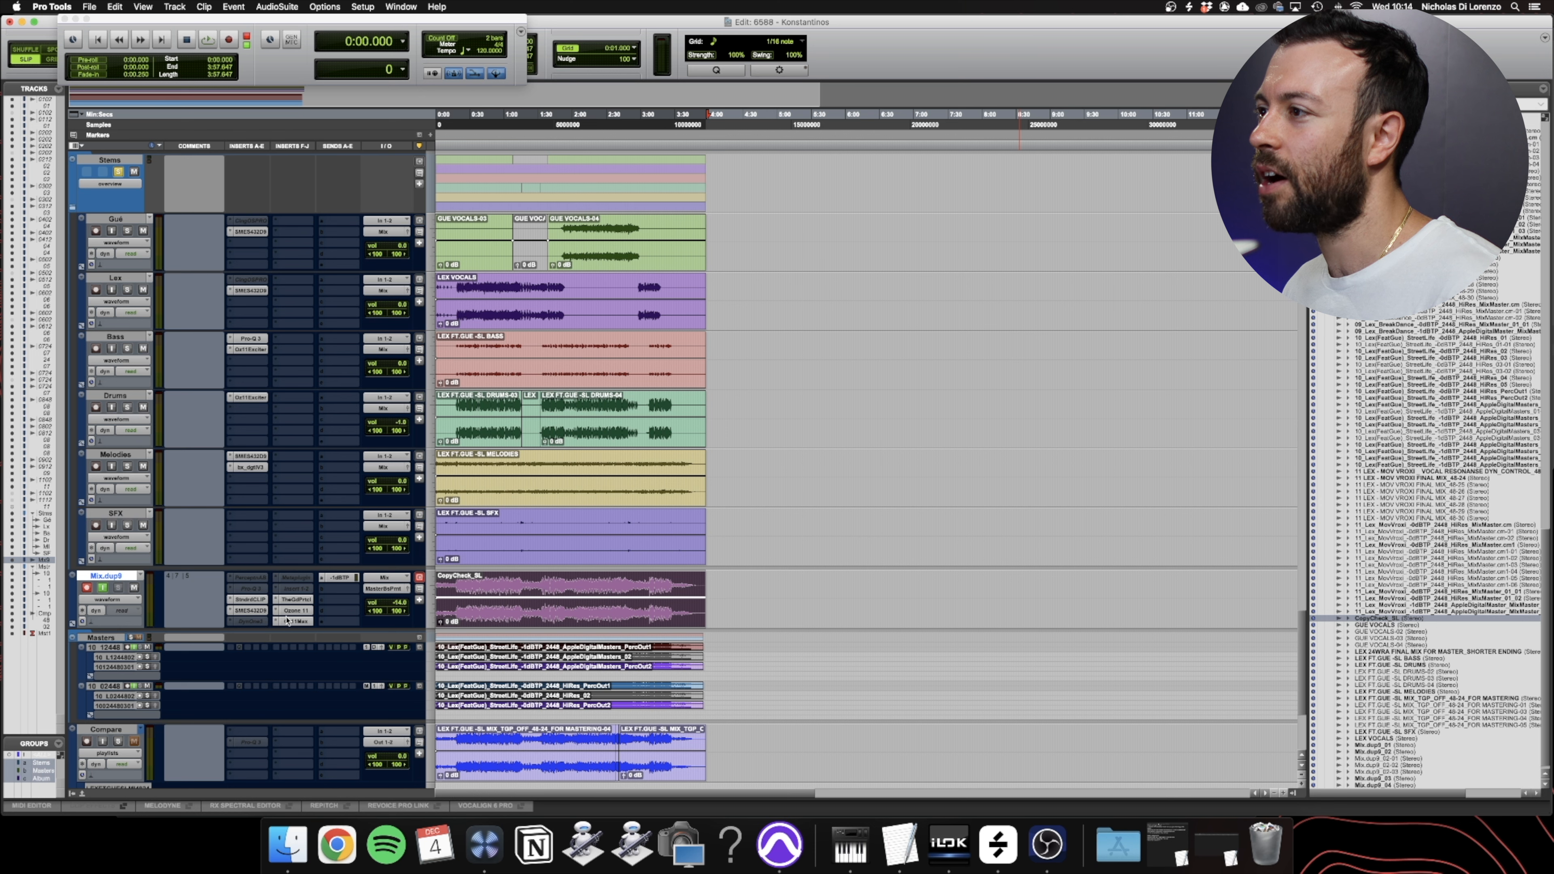
# - View the Mix track's Sontec EQ, replace it with The God Particle, and place the playback start at 2:10.666
pyautogui.click(261, 612)
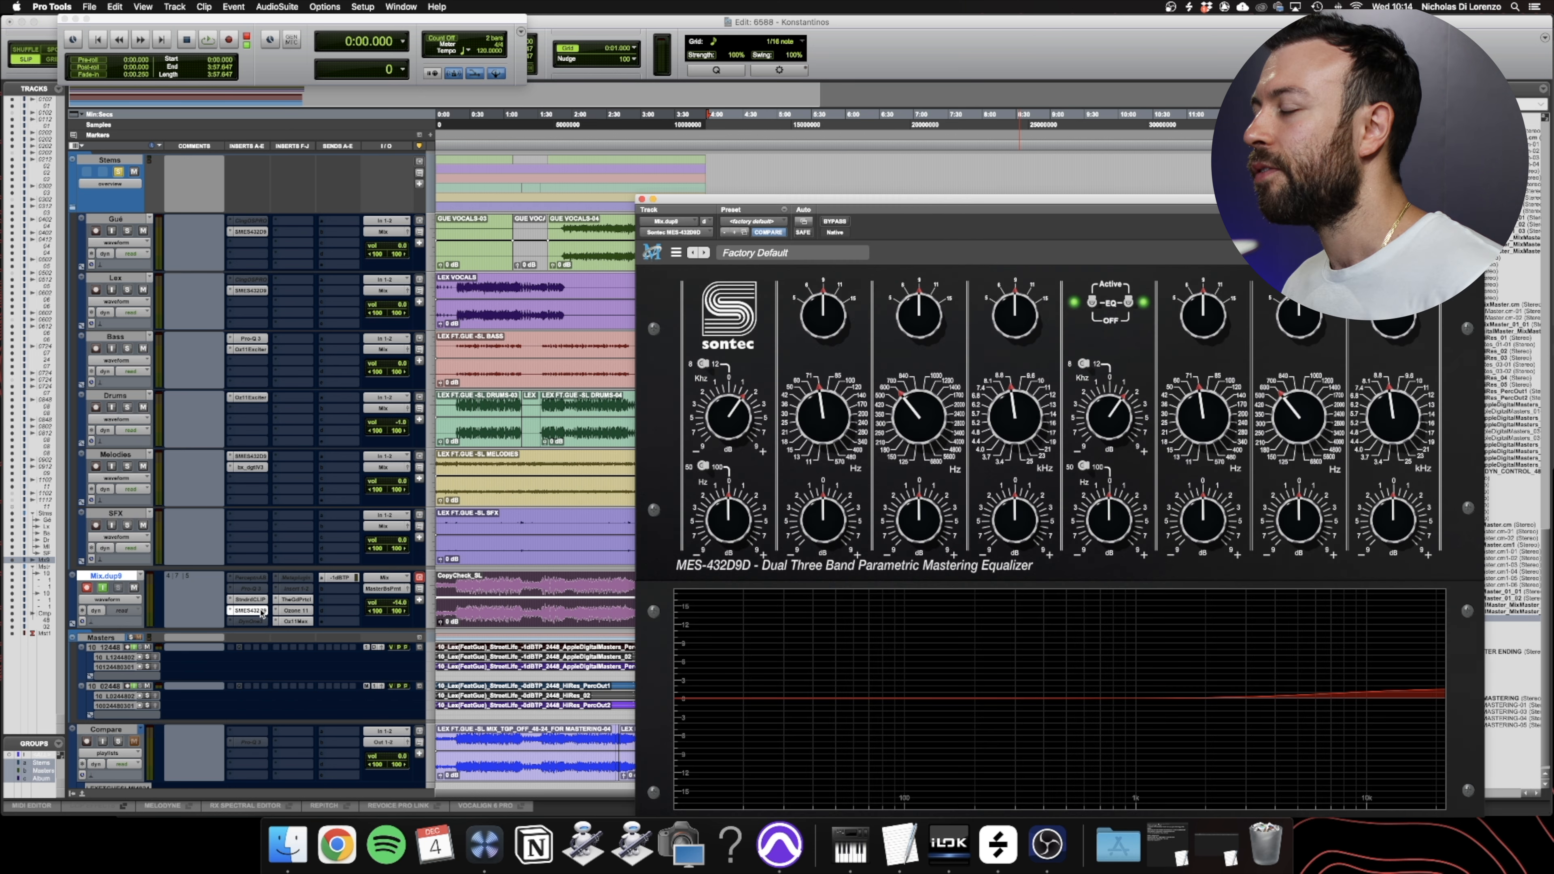
pyautogui.click(293, 599)
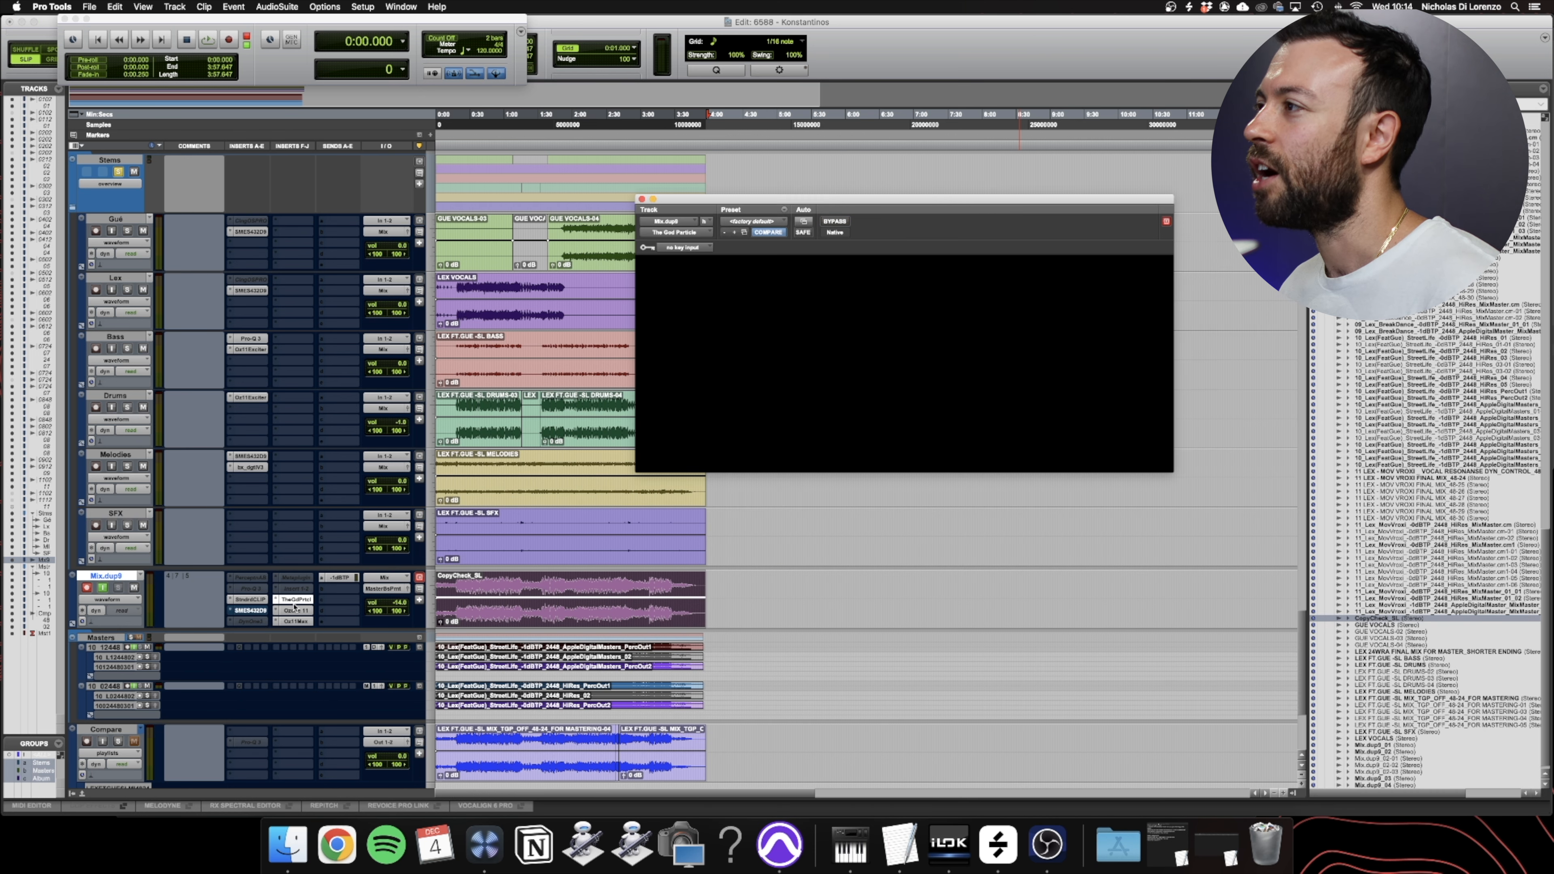
pyautogui.click(584, 118)
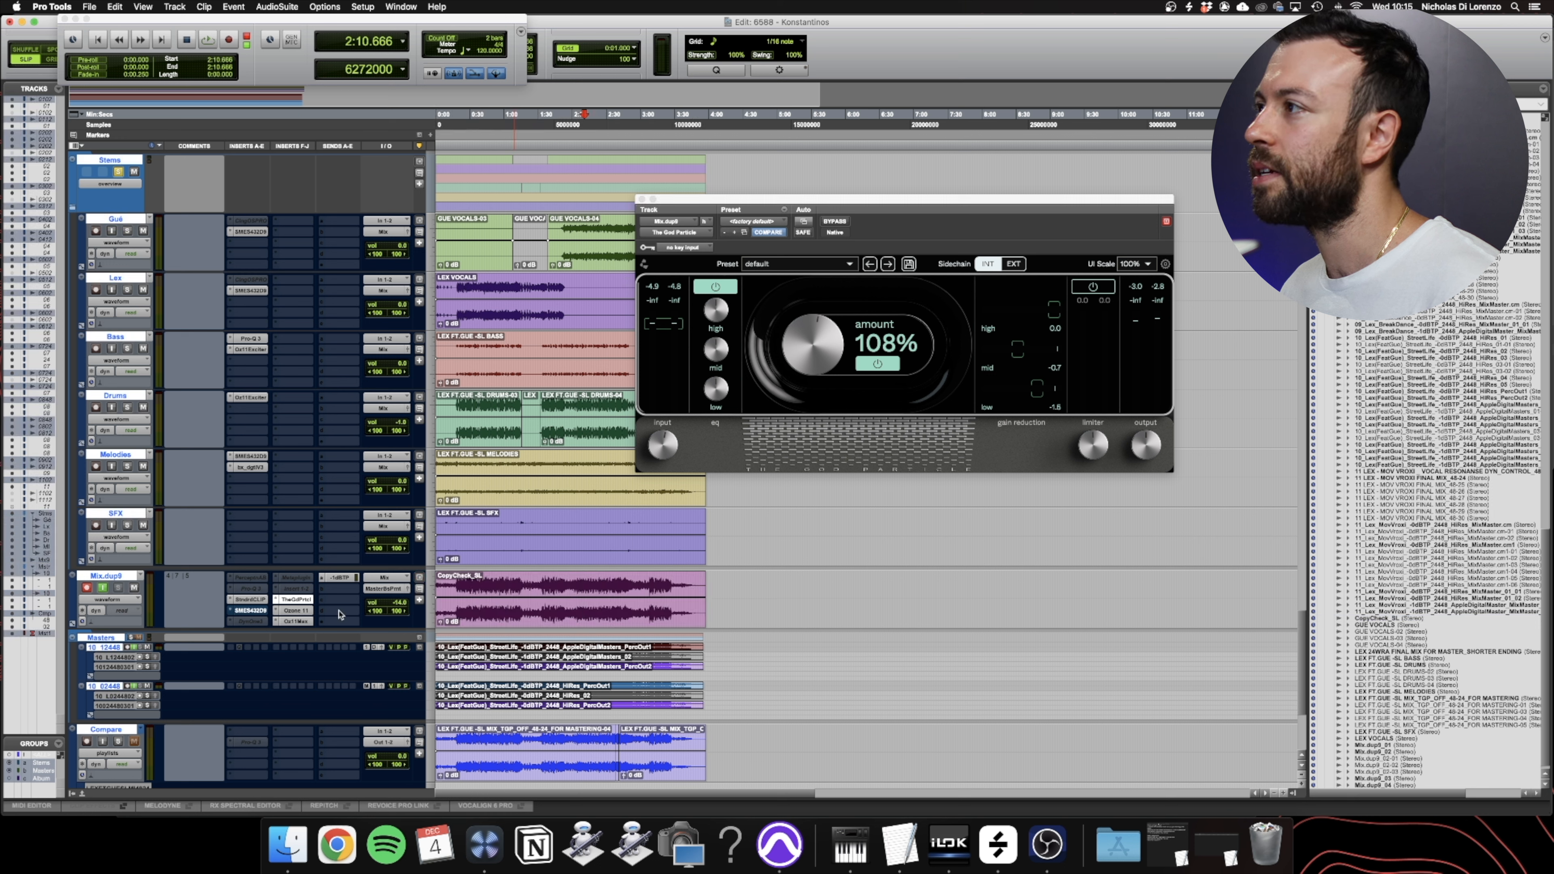
# - Compare the mix with The God Particle bypassed and active during playback, leaving the plug-in active
pyautogui.click(835, 221)
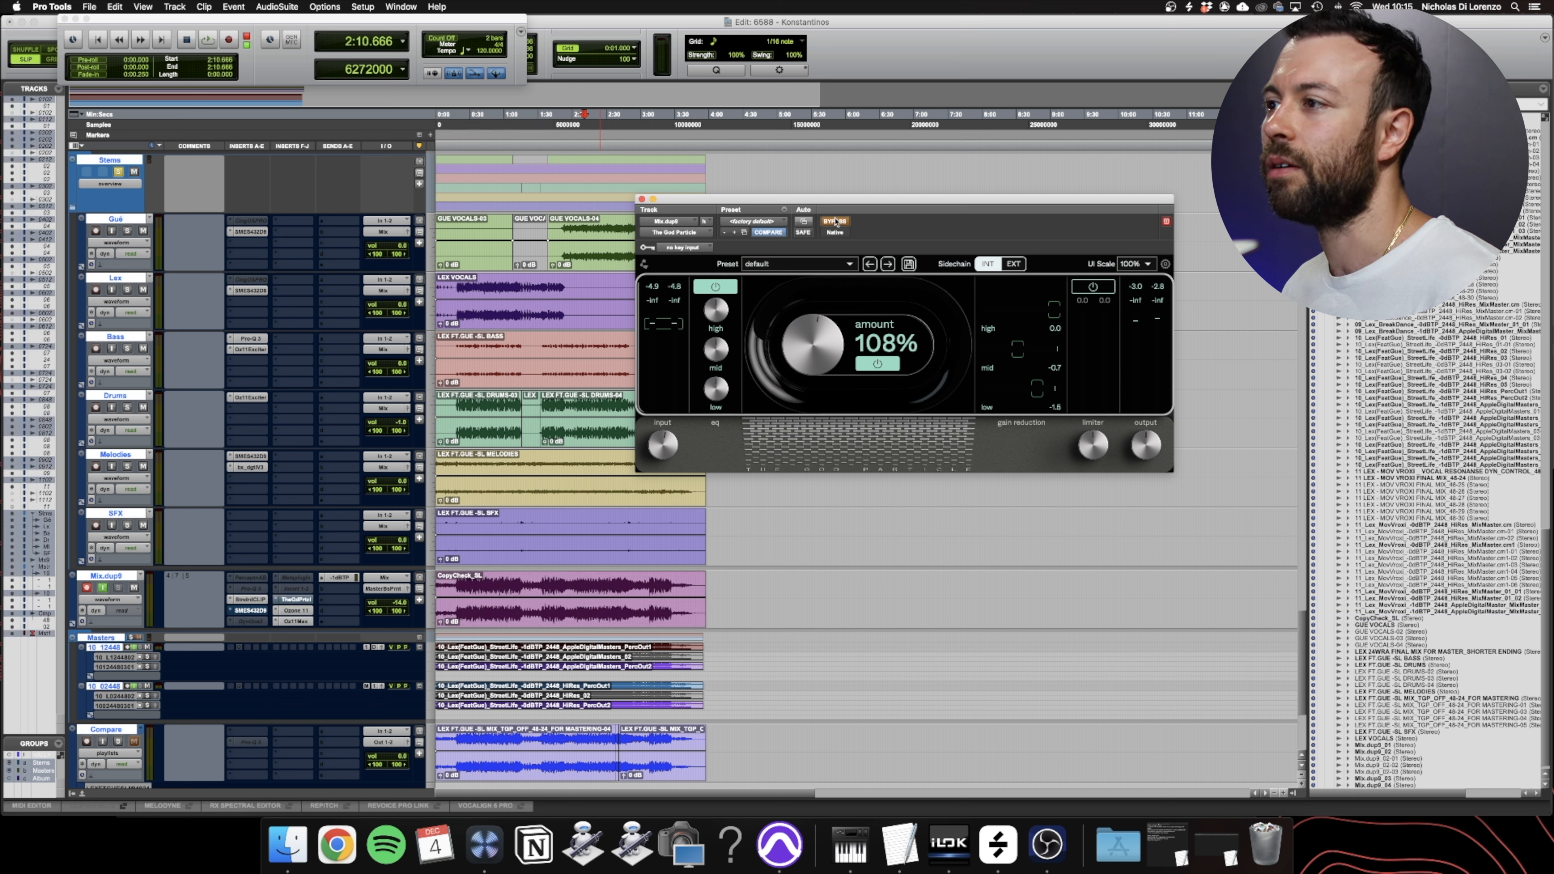
pyautogui.press('space')
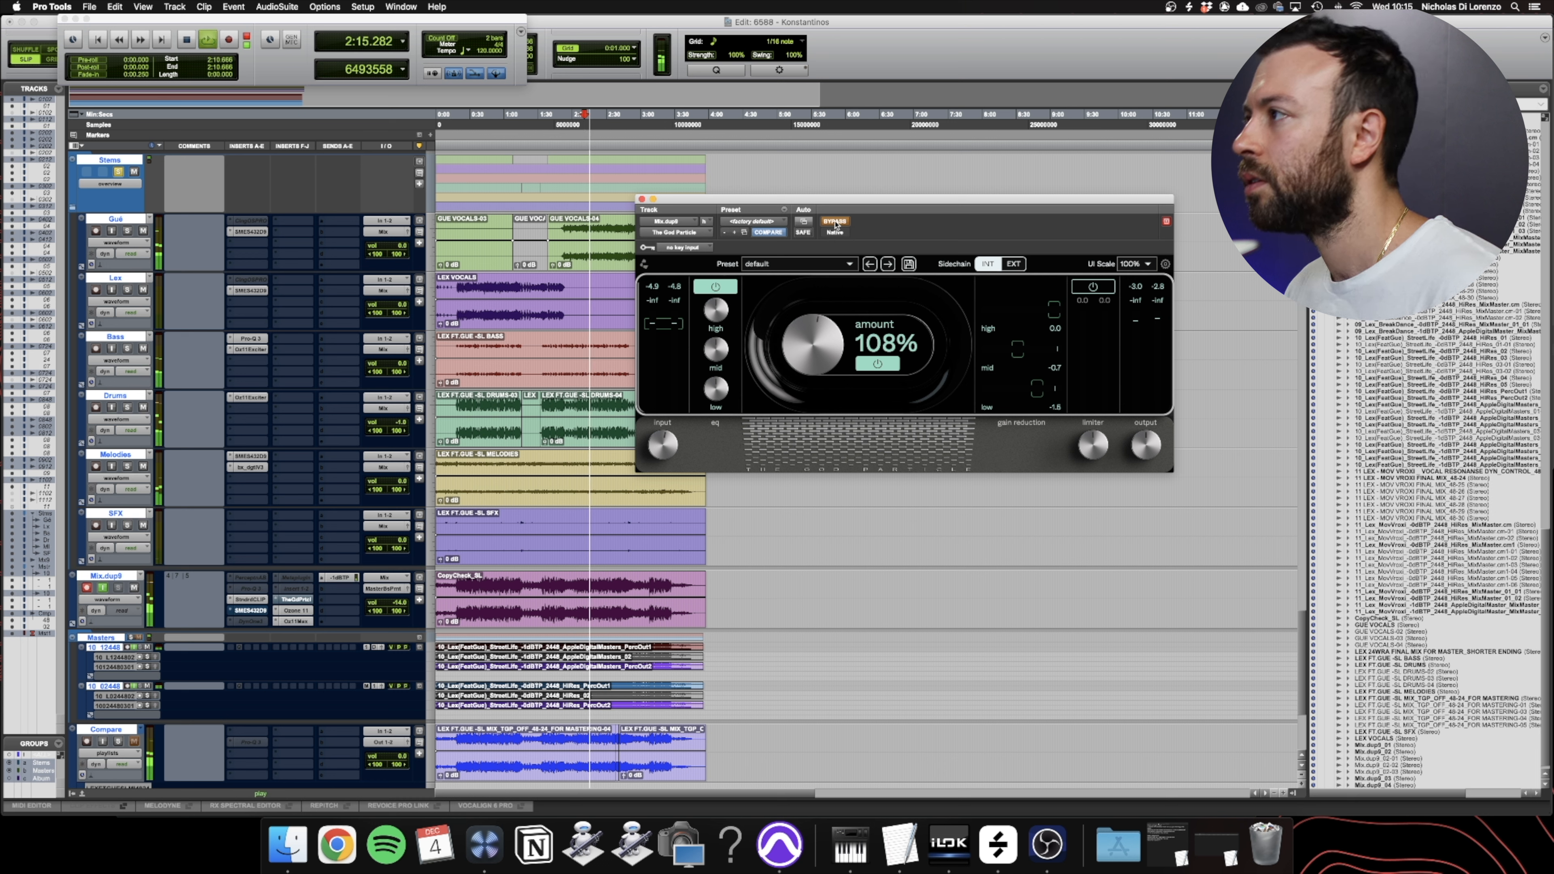
pyautogui.click(836, 225)
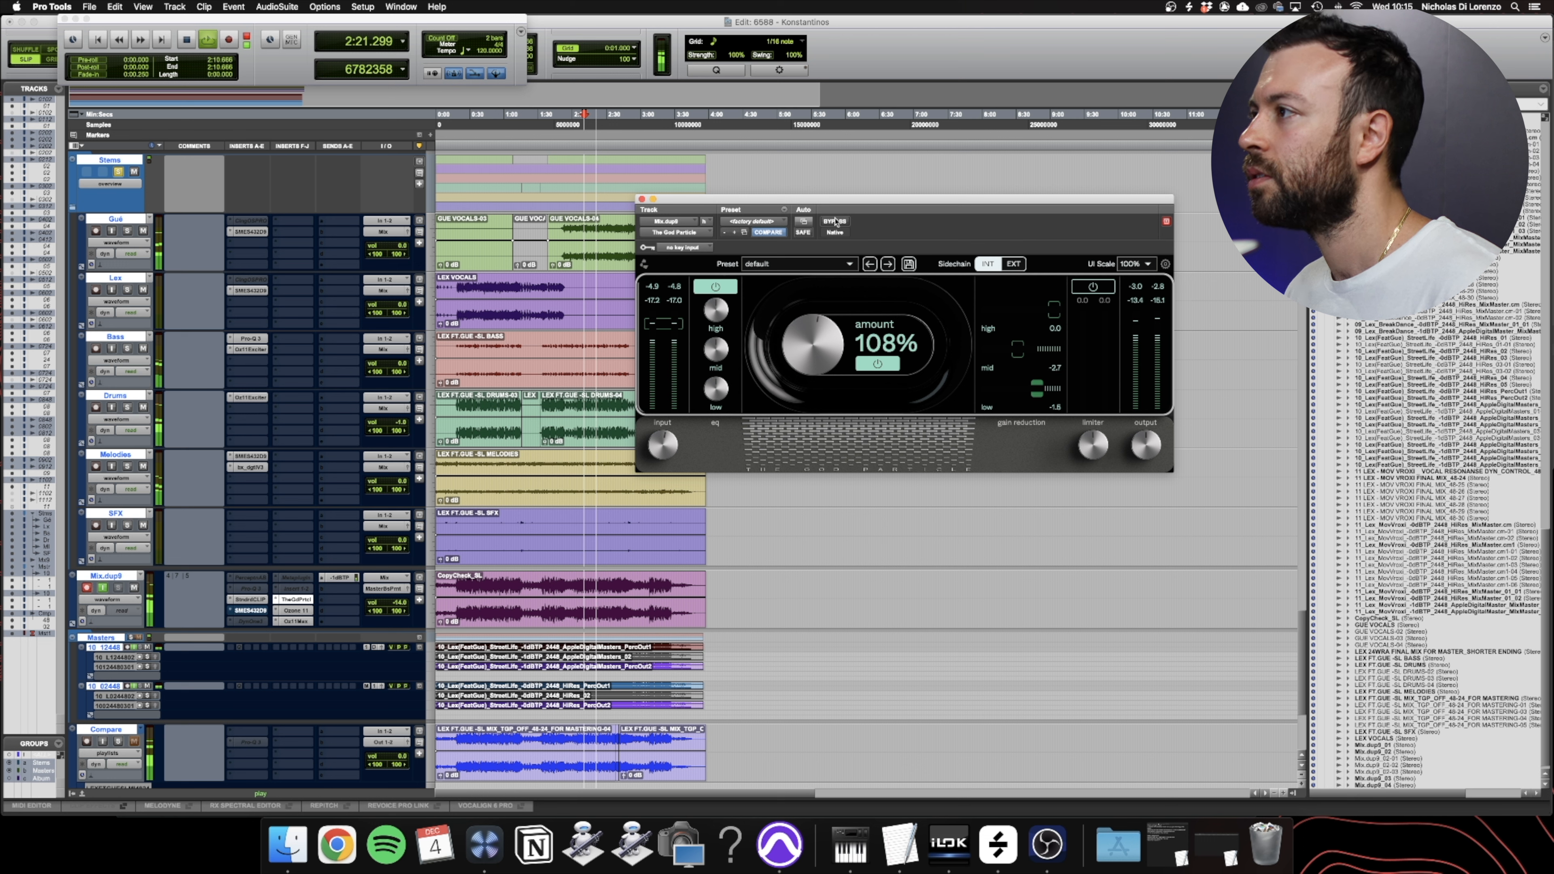
pyautogui.press('space')
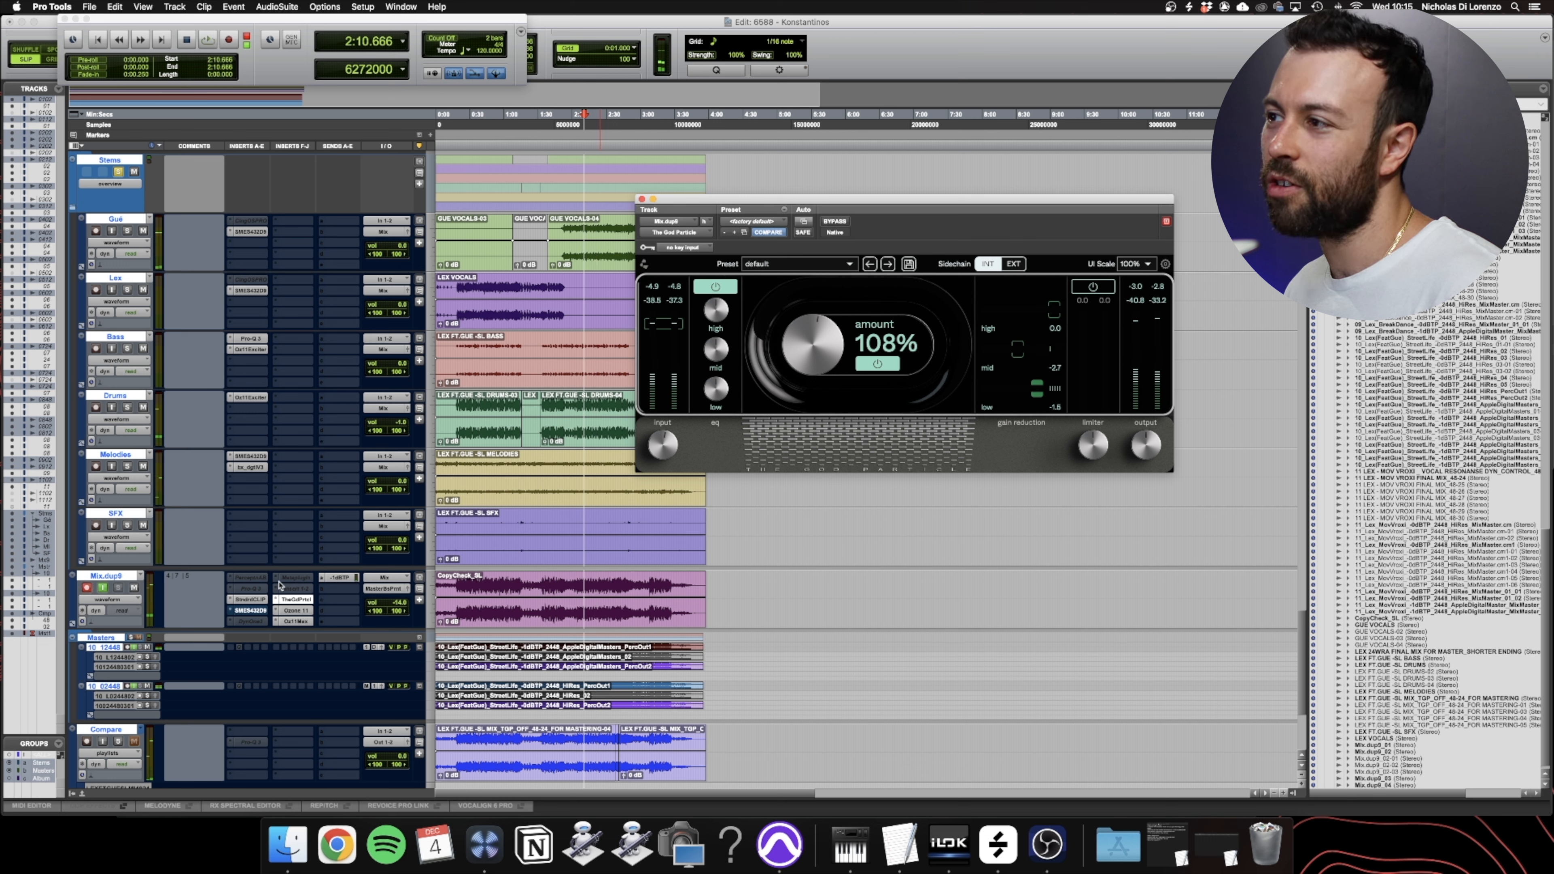
# - Reopen the Mix track's StandardCLIP alongside The God Particle and examine its clip level, output gain and transfer curve
pyautogui.click(250, 600)
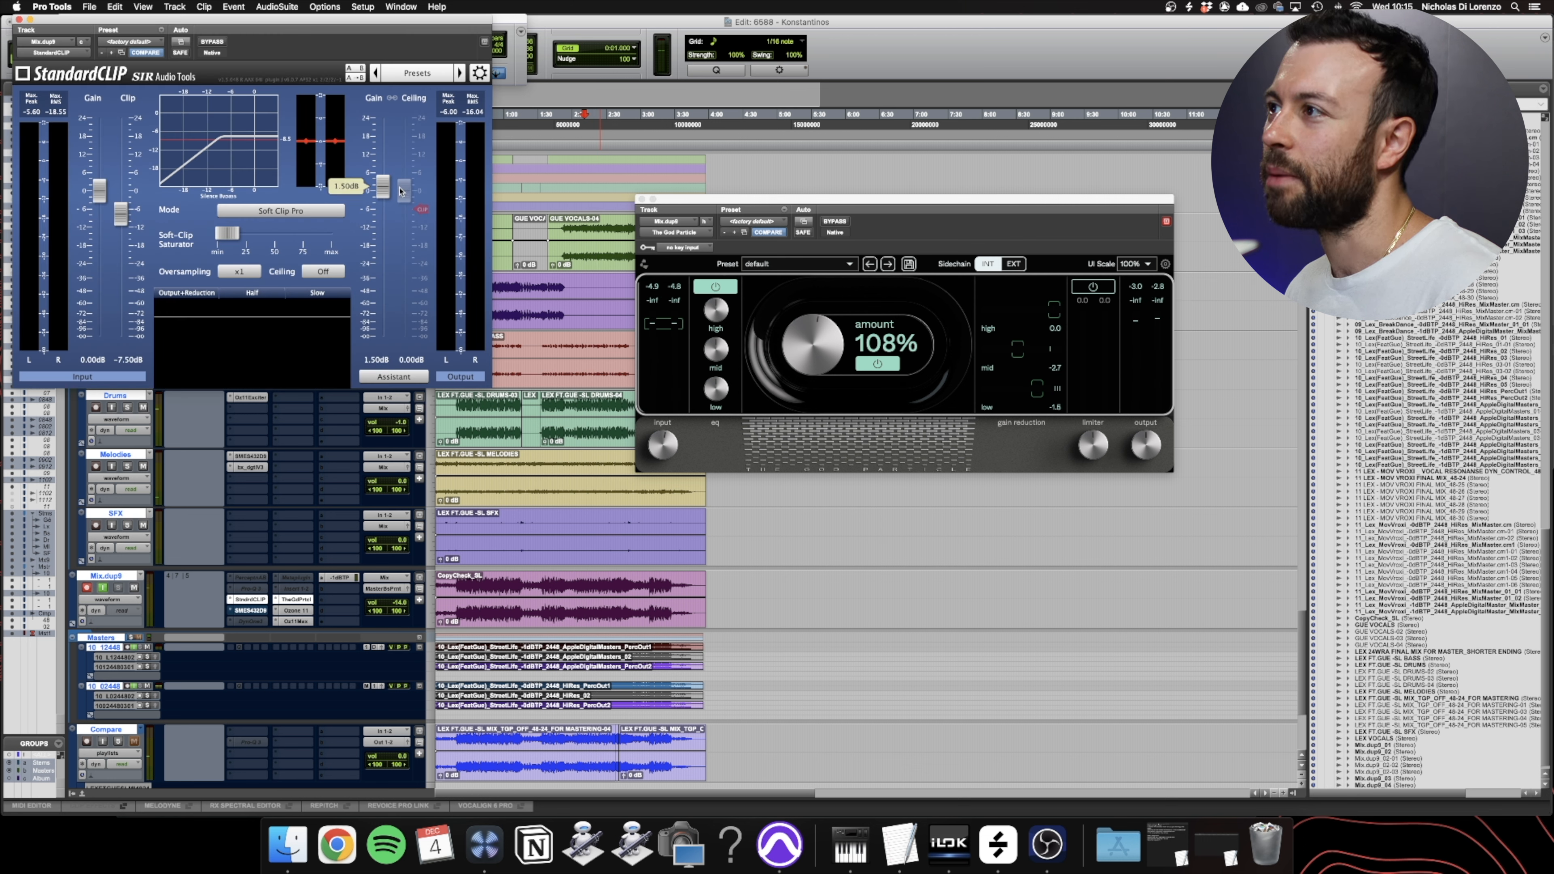
pyautogui.moveTo(116, 225)
pyautogui.moveTo(395, 190)
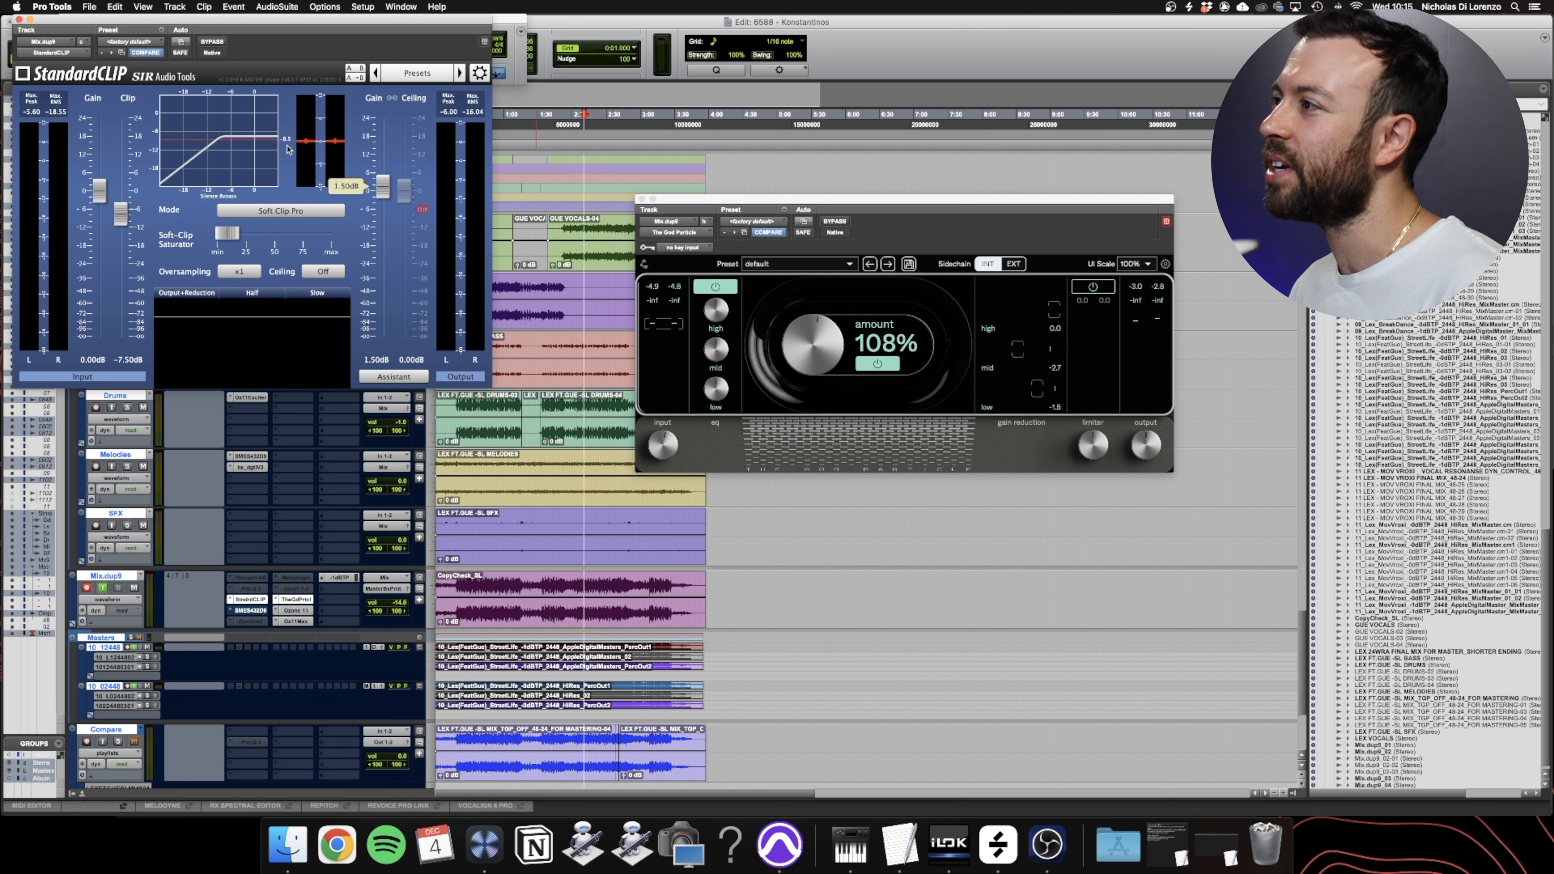
pyautogui.moveTo(349, 229)
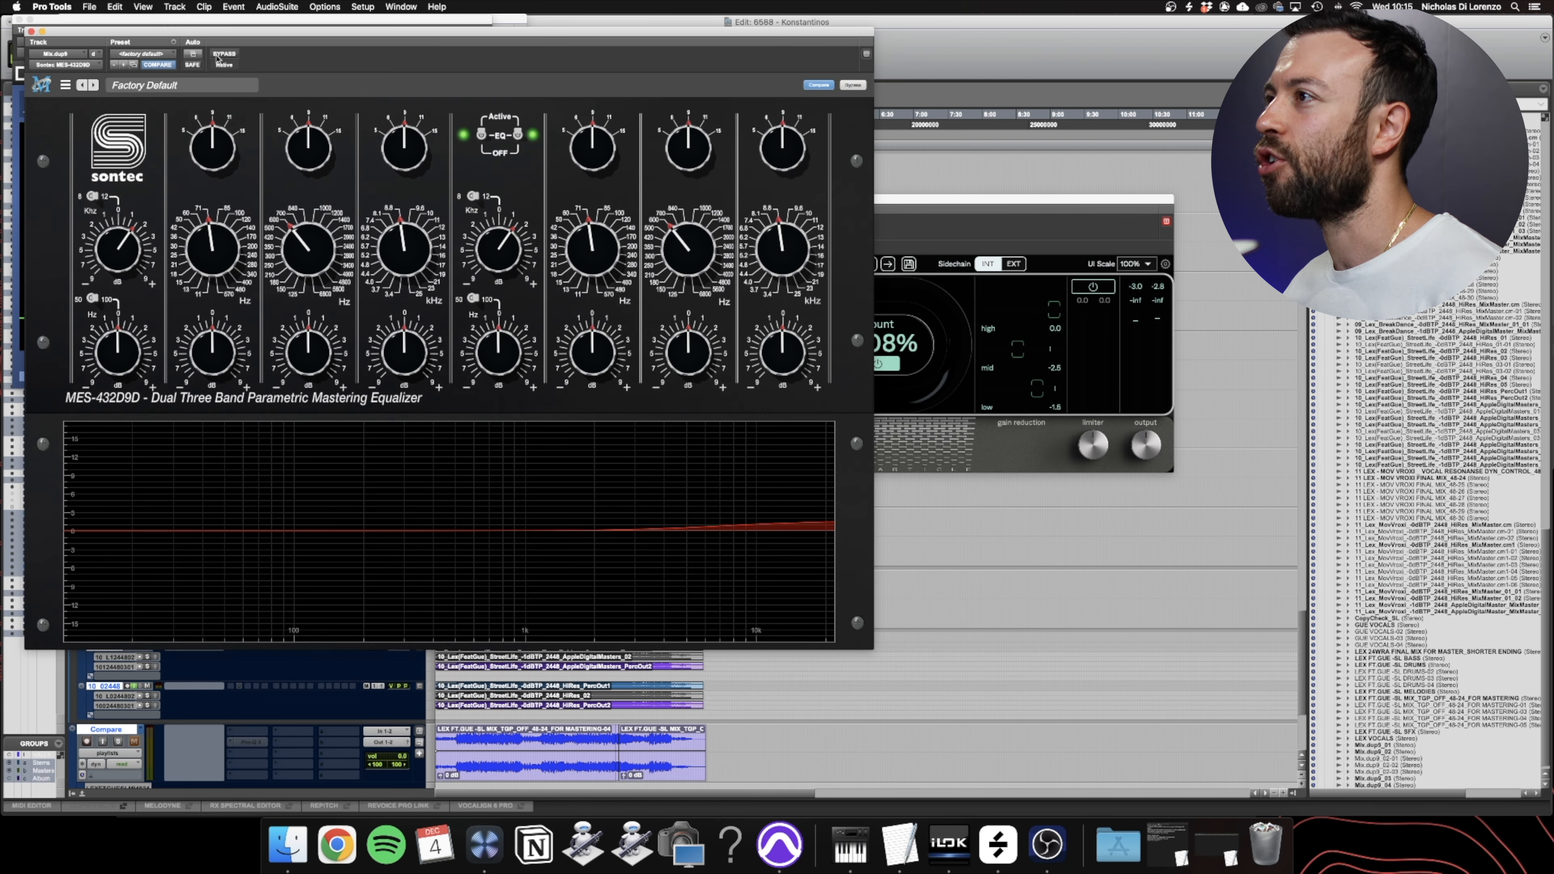
# - Move the Sontec EQ aside, close the Sontec, The God Particle and StandardCLIP windows, and stop playback
pyautogui.moveTo(23, 48); pyautogui.dragTo(781, 385)
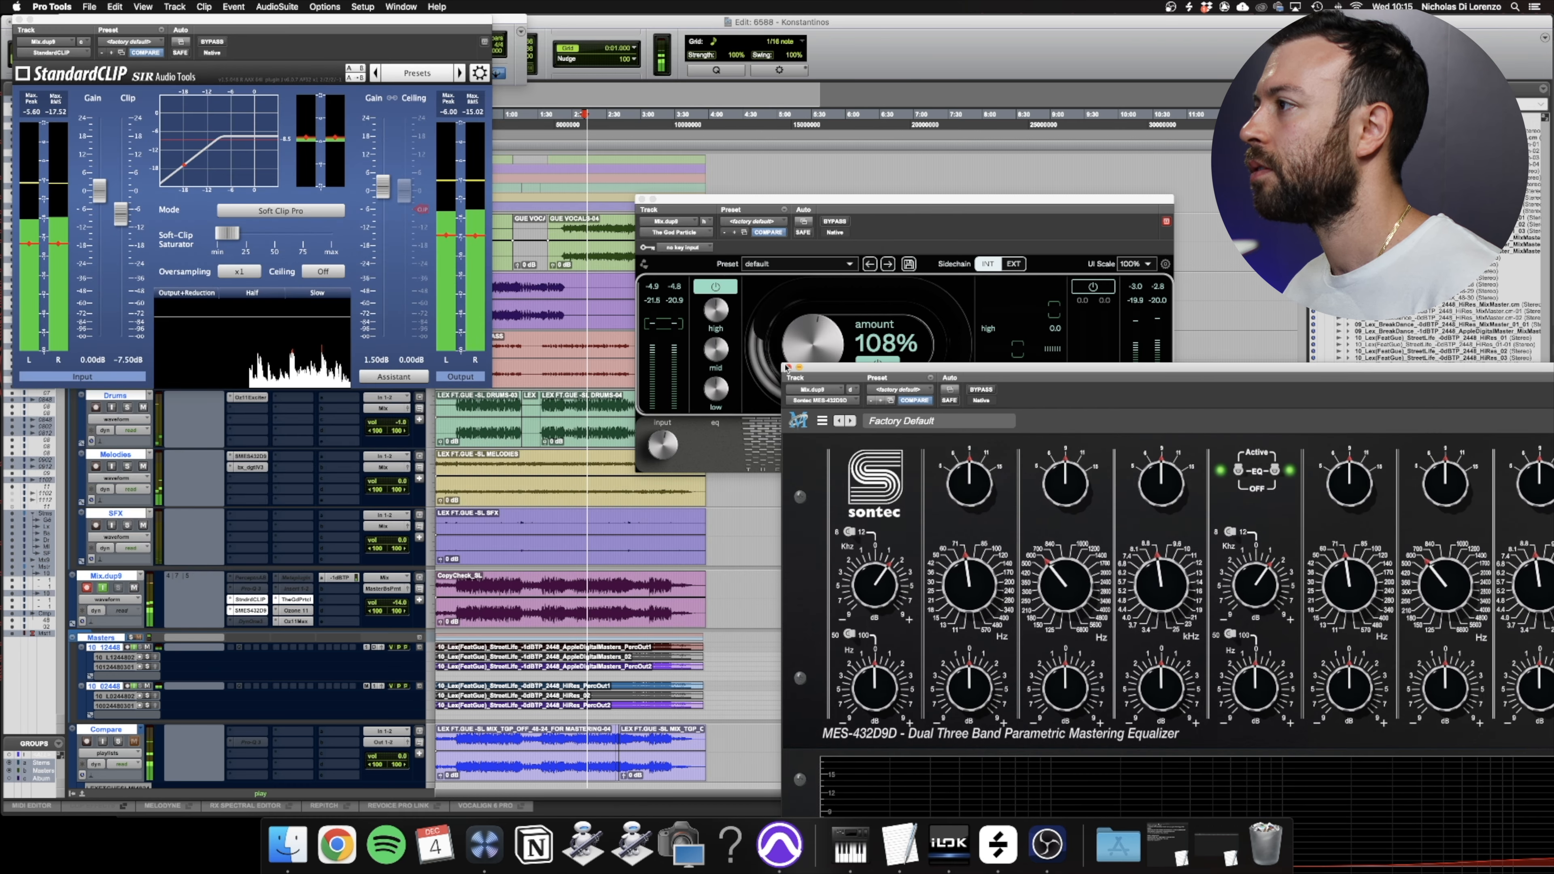
pyautogui.click(787, 367)
pyautogui.click(641, 200)
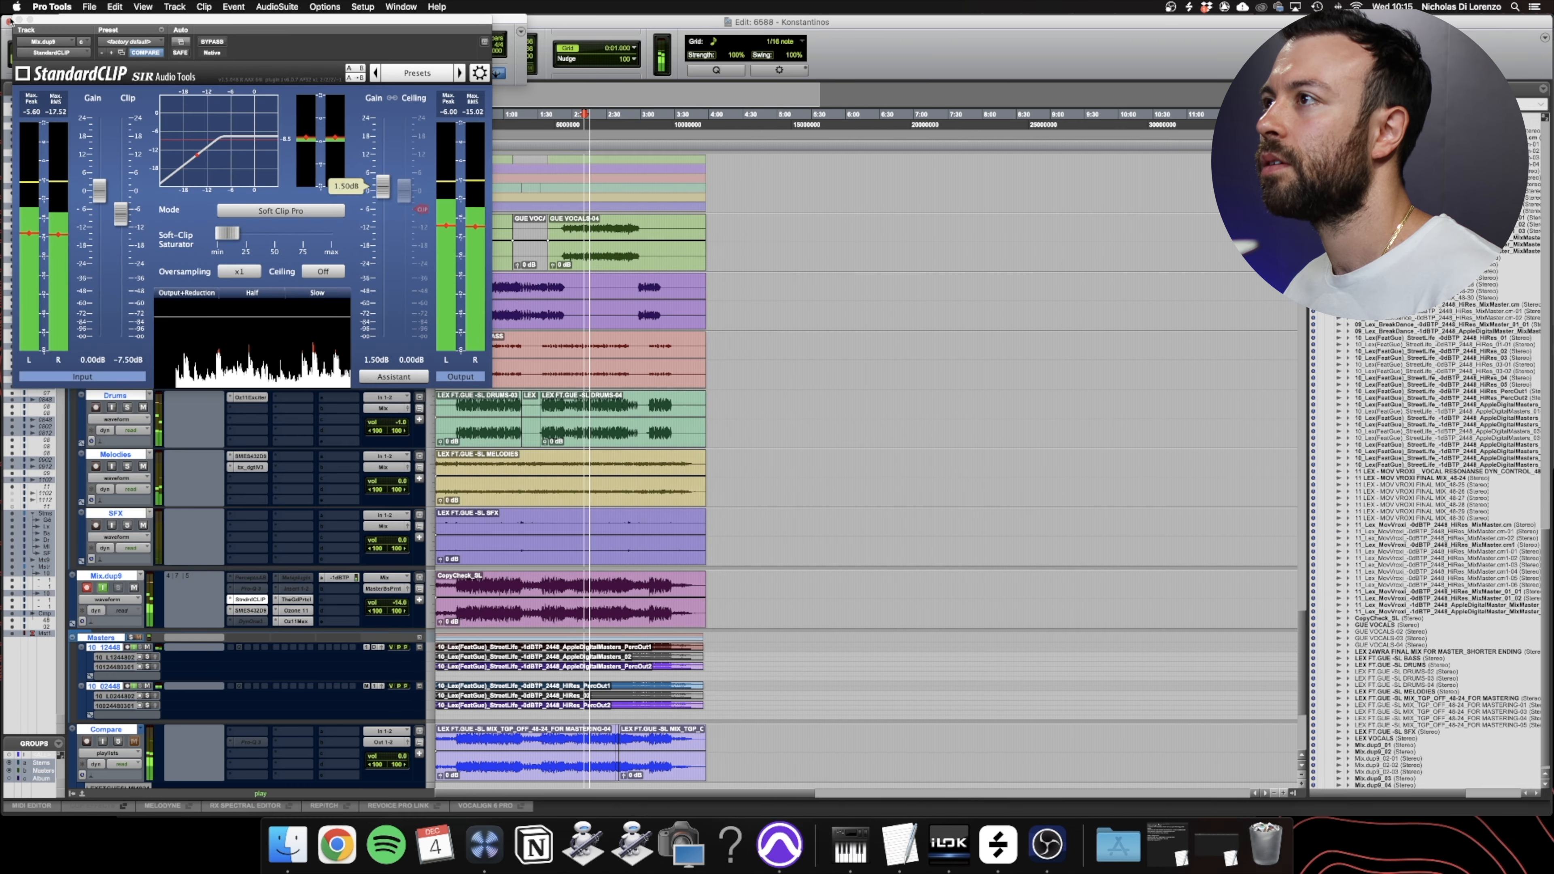
pyautogui.press('super+w')
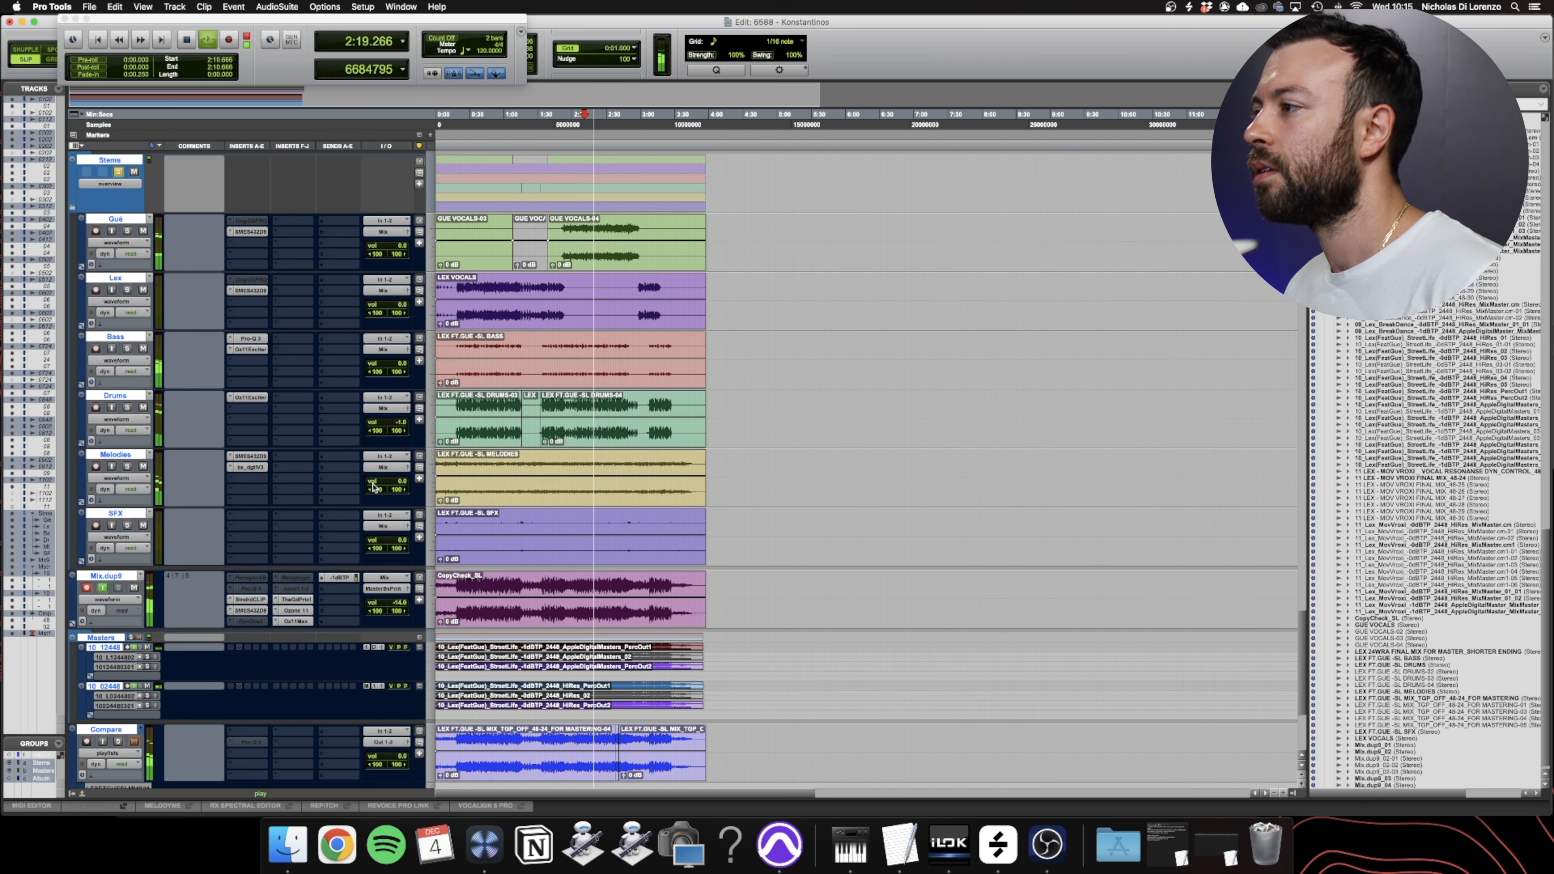
pyautogui.press('space')
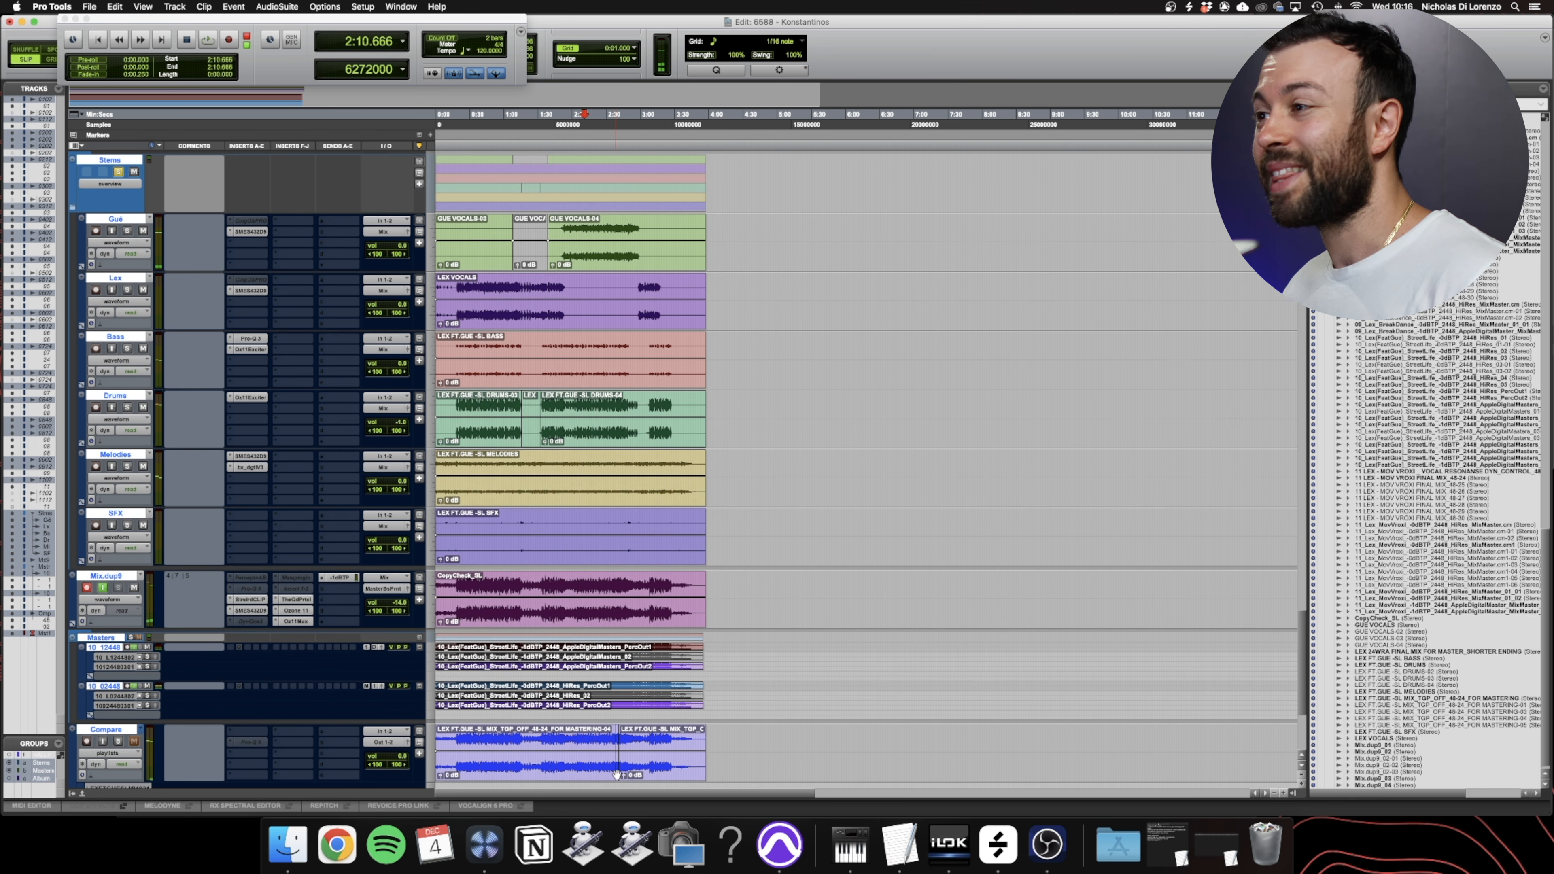
# - Open the Mix track's Ozone 11 at its Vintage Limiter and arrange the Ozone and Insight windows so both are visible
pyautogui.click(296, 611)
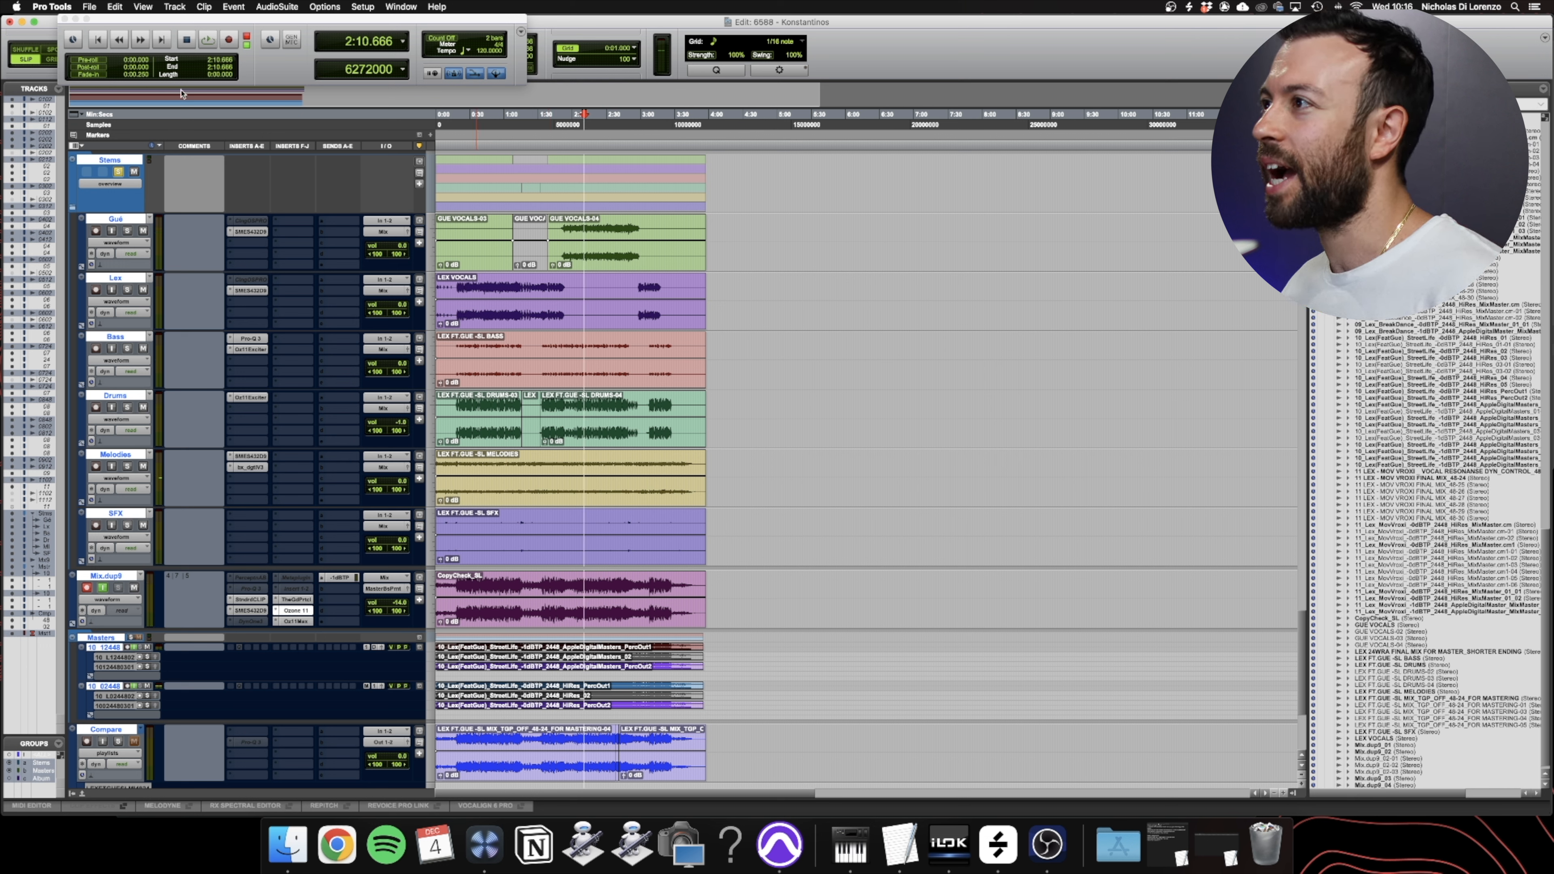
pyautogui.moveTo(191, 17); pyautogui.dragTo(864, 165)
pyautogui.click(739, 266)
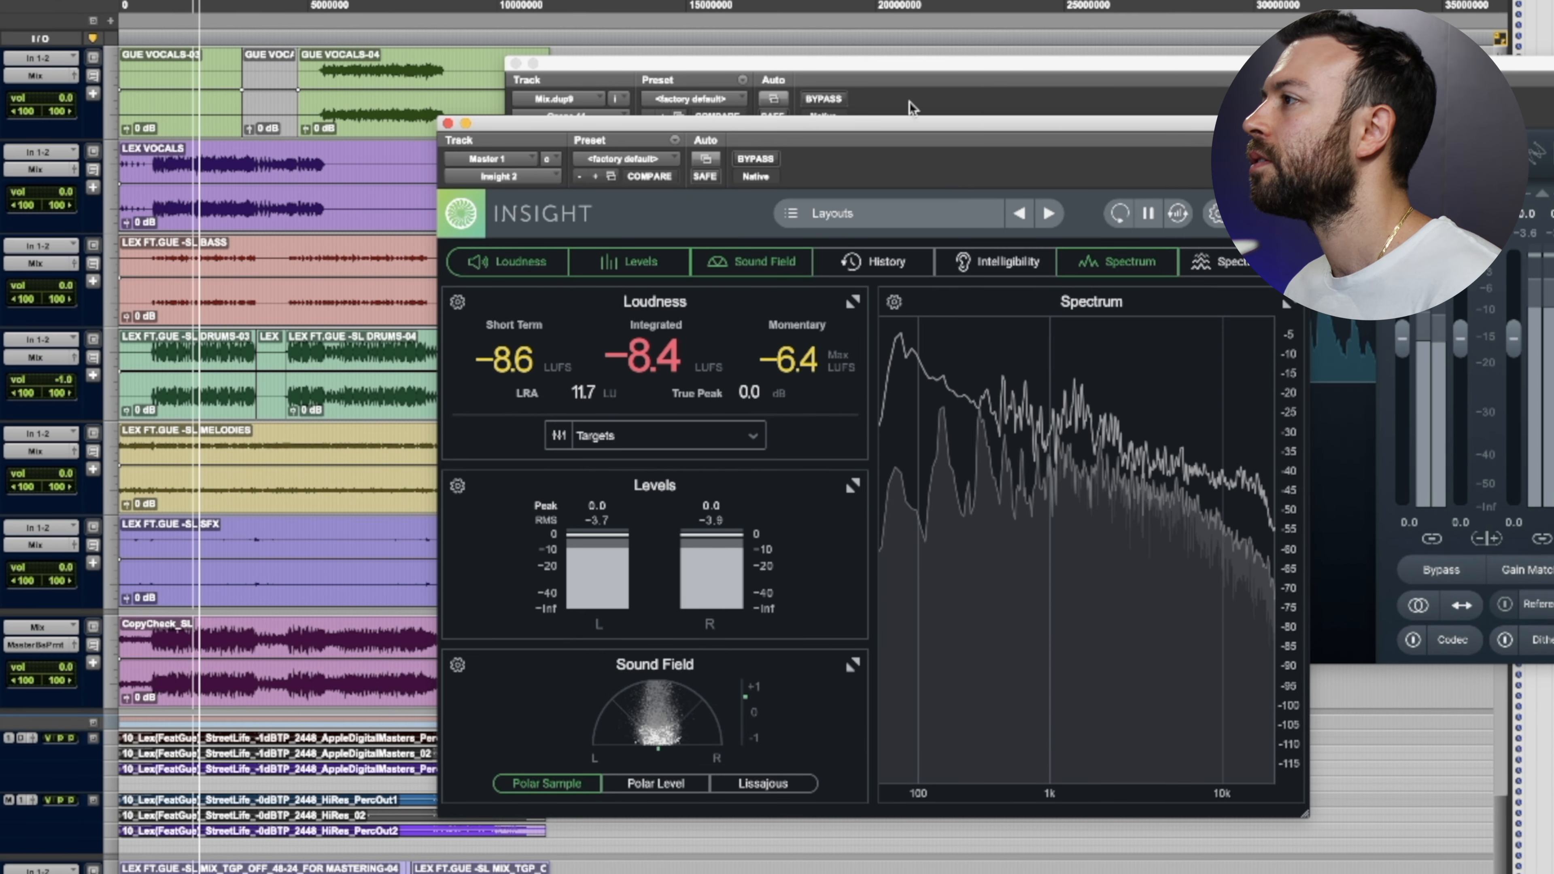
pyautogui.moveTo(887, 125); pyautogui.dragTo(490, 288)
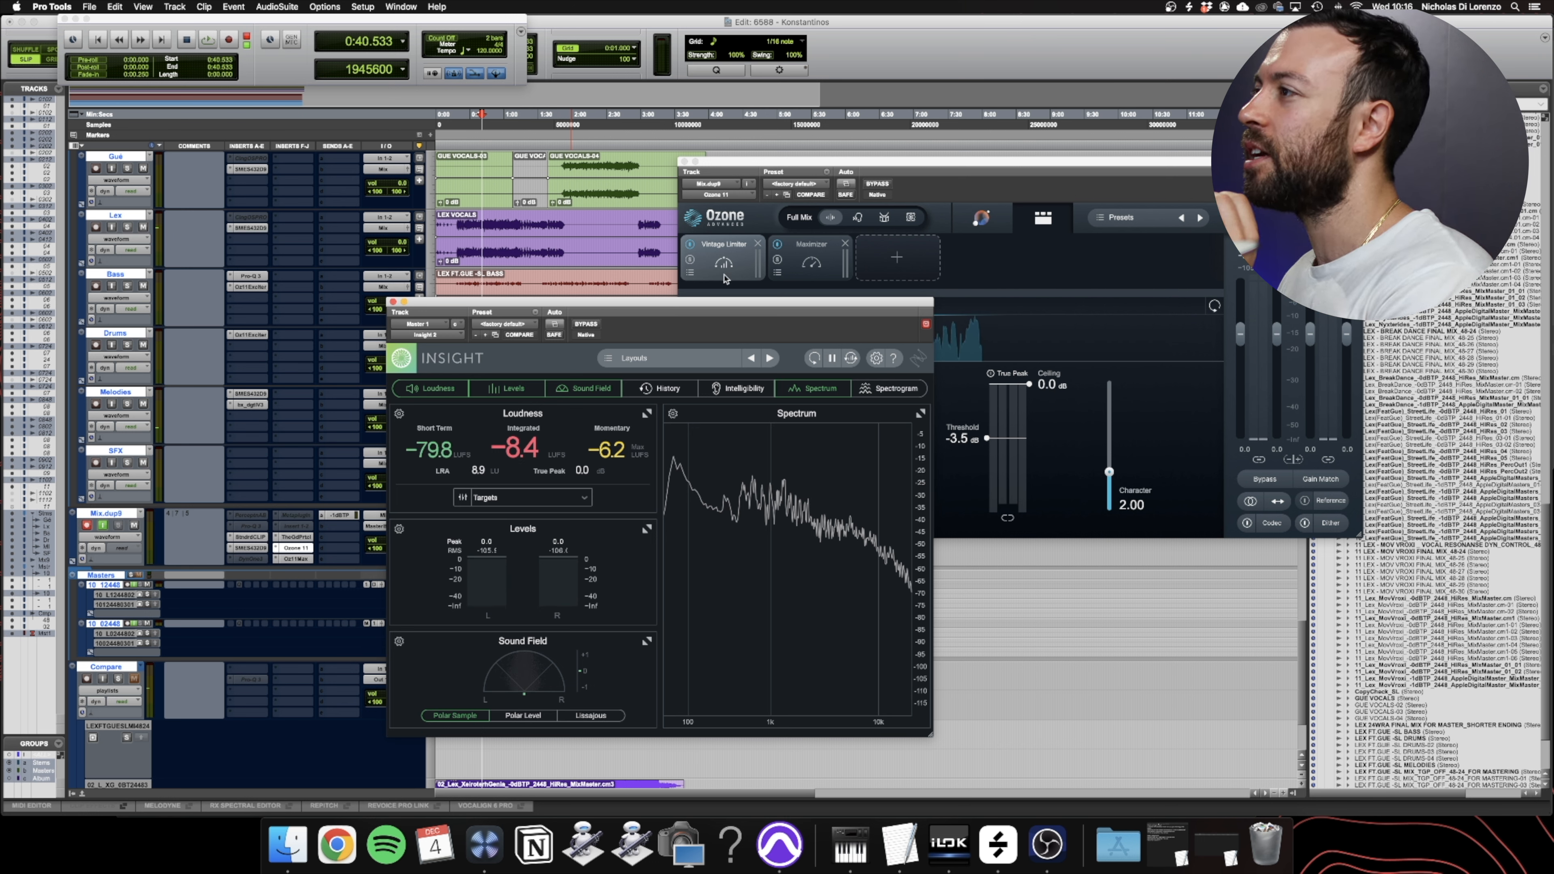
# - Sweep the Vintage Limiter's threshold from 0.0 dB down to about -4.6 dB while auditioning the Delta signal
pyautogui.click(724, 277)
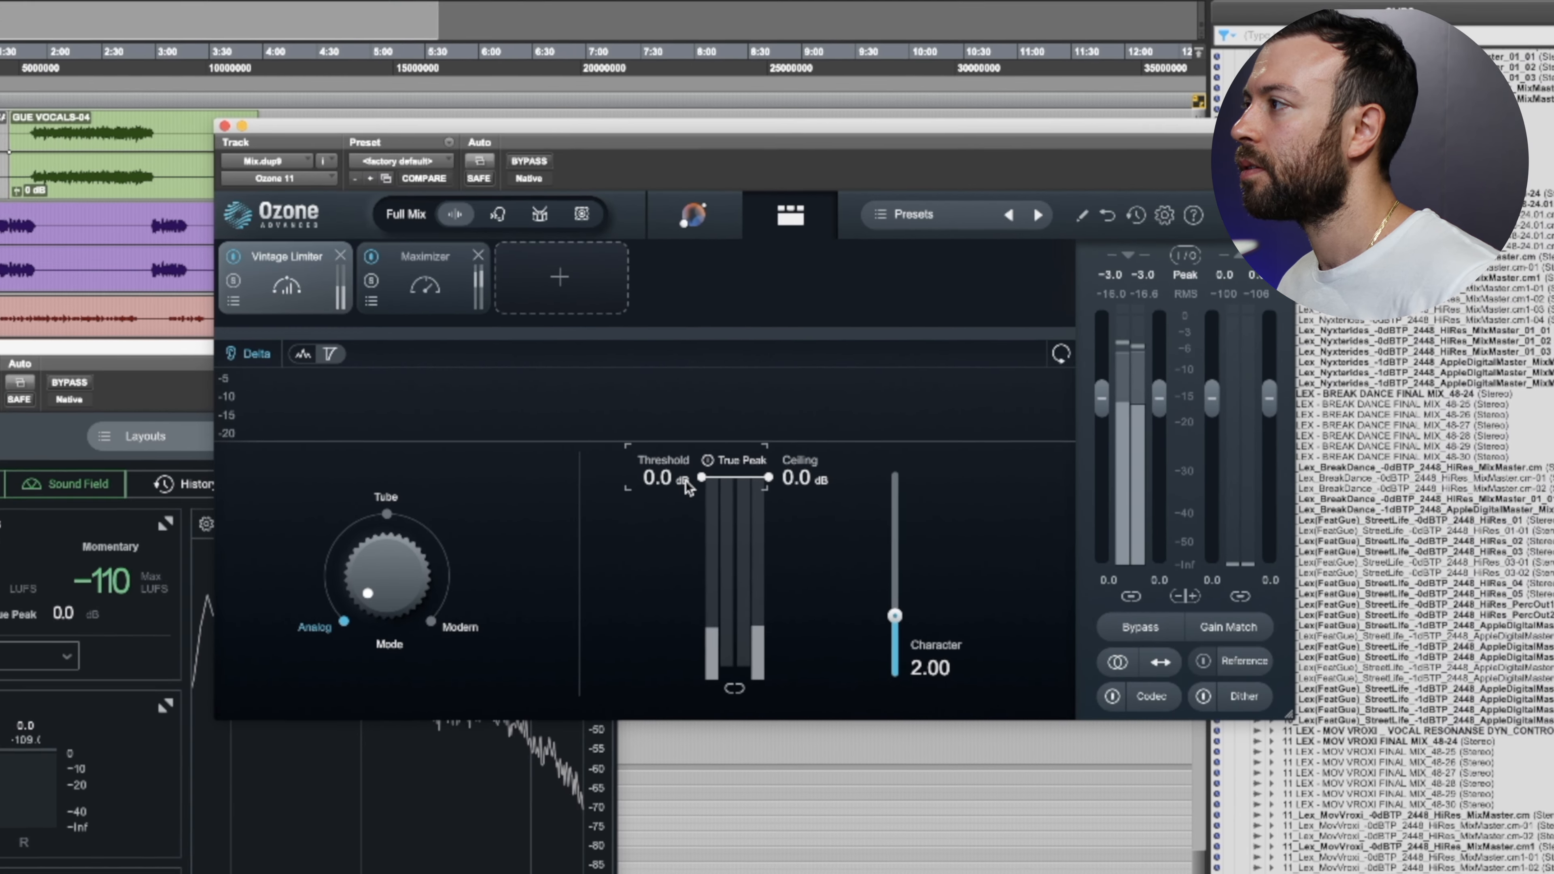
pyautogui.moveTo(982, 384); pyautogui.dragTo(982, 419)
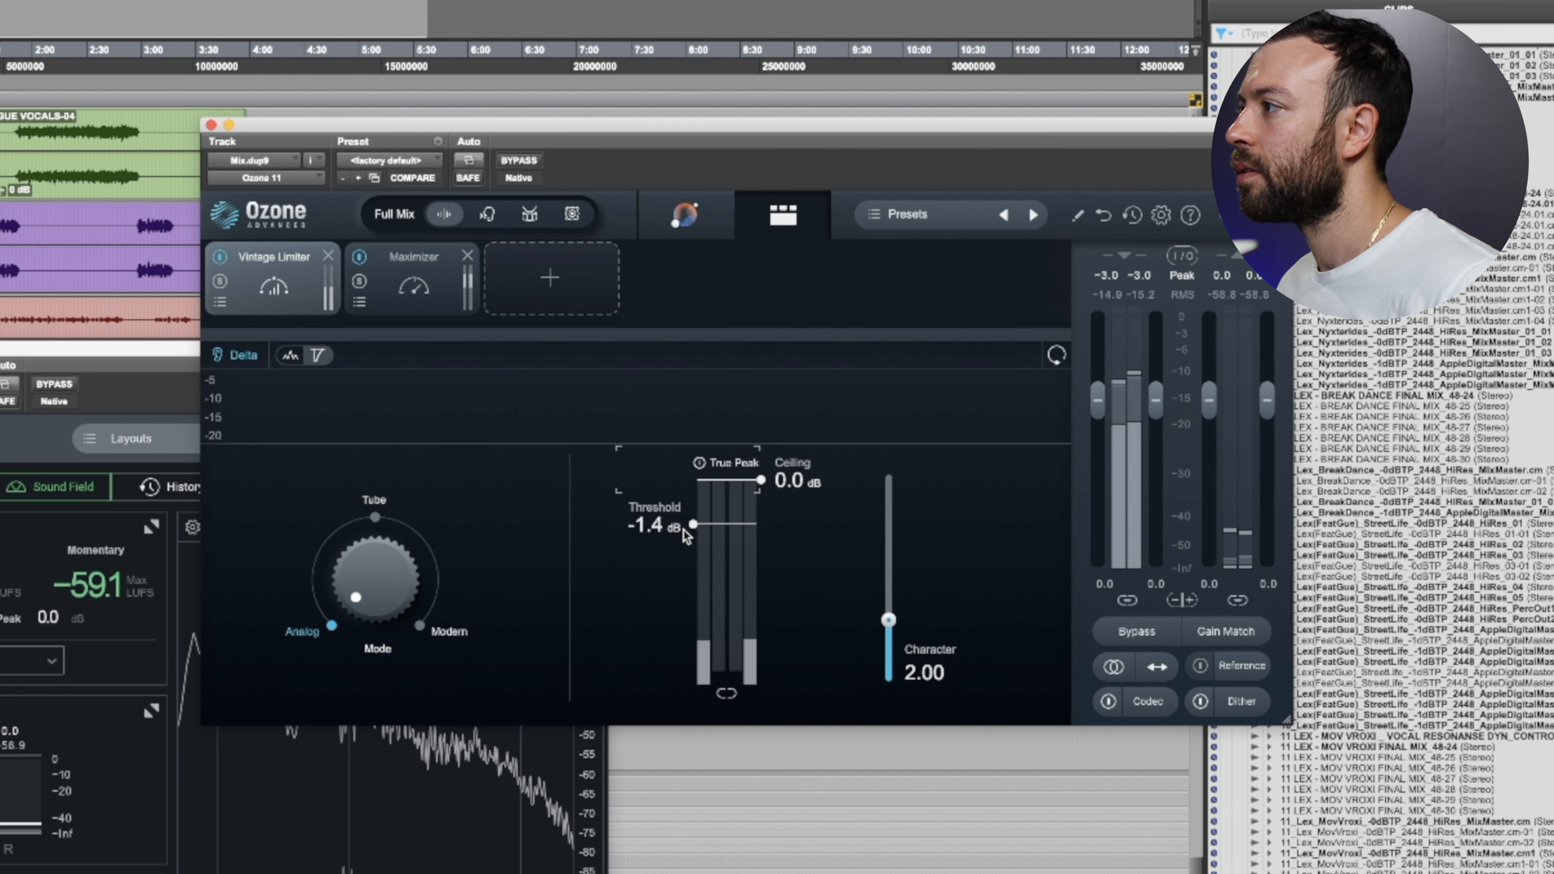
pyautogui.moveTo(684, 531); pyautogui.dragTo(681, 547)
pyautogui.moveTo(683, 550); pyautogui.dragTo(683, 575)
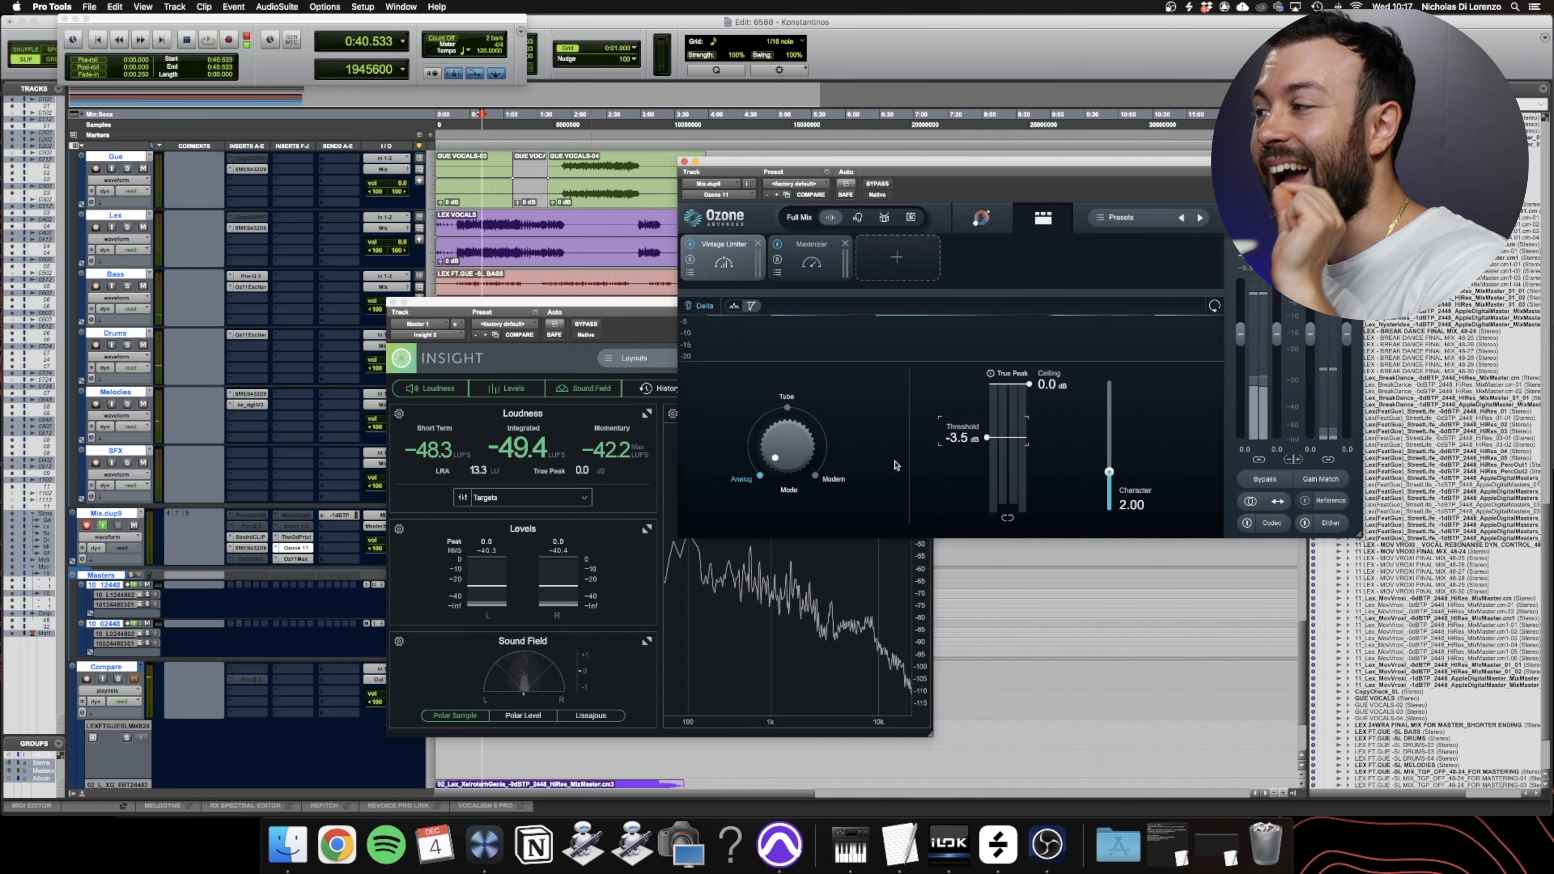
pyautogui.moveTo(991, 440); pyautogui.dragTo(991, 446)
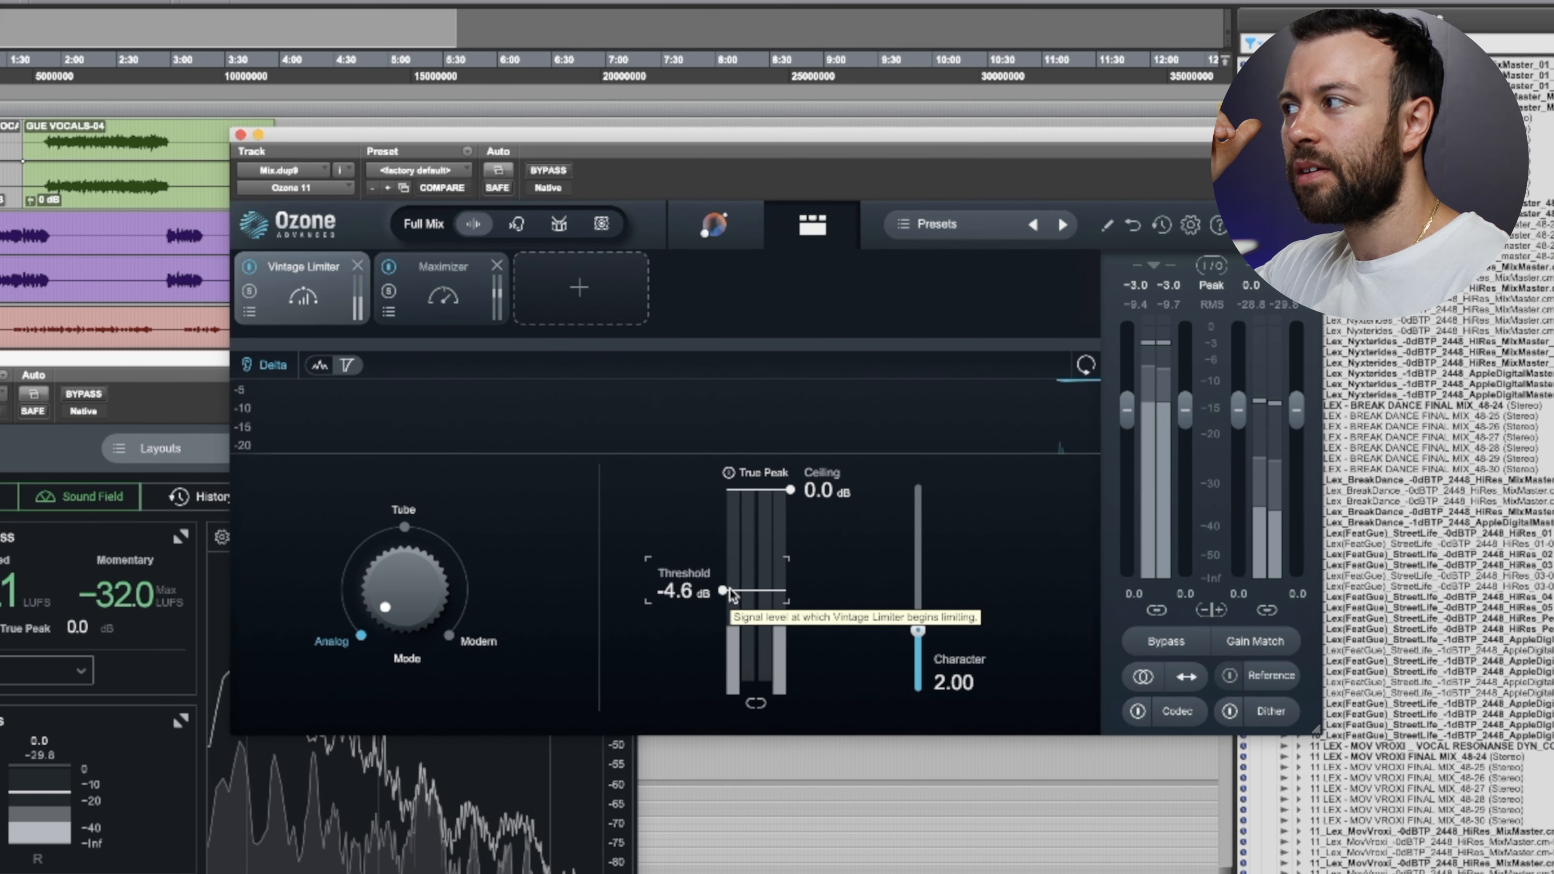
# - Set the Vintage Limiter's threshold to exactly -3.5 dB
pyautogui.doubleClick(677, 592)
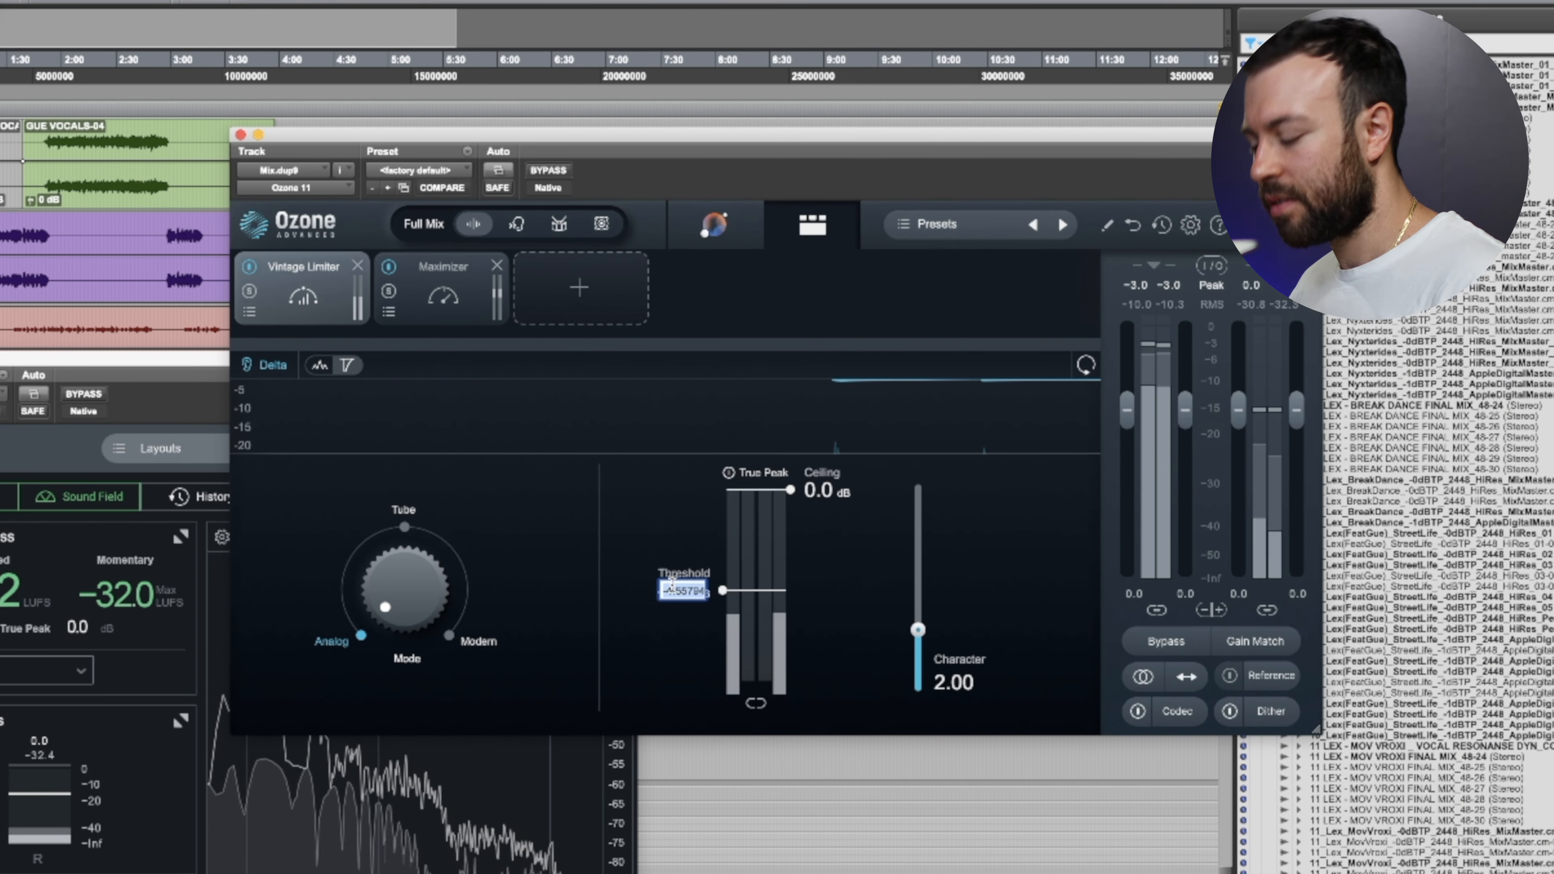
pyautogui.write('-3.5')
pyautogui.press('Return')
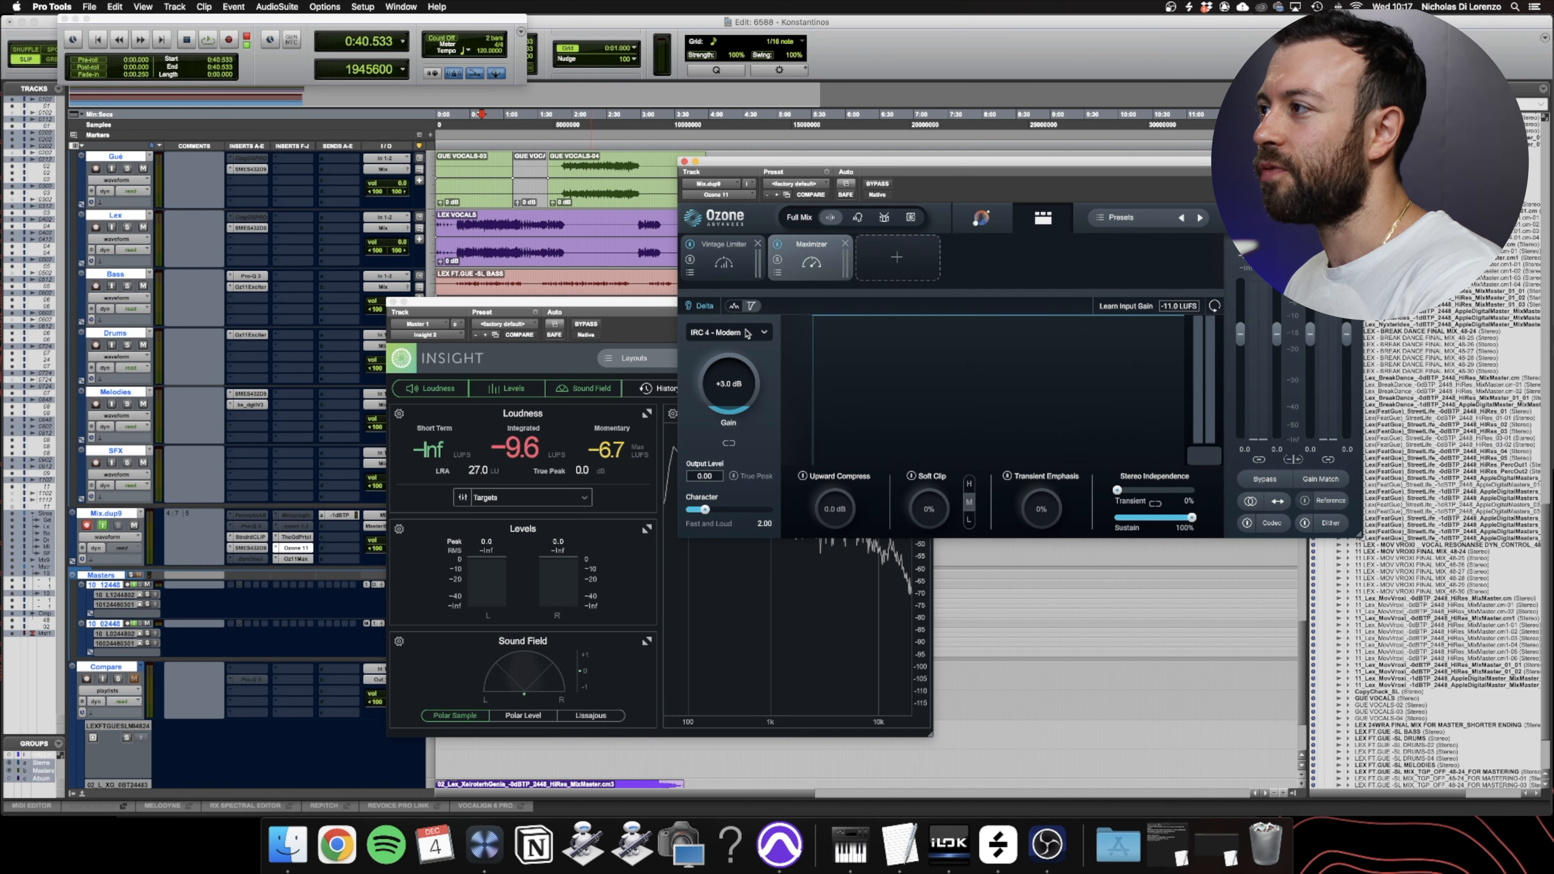
# - Compare the Maximizer's IRC 3 - Balanced and IRC 4 - Modern modes through the Delta signal, ending on IRC 4 - Modern
pyautogui.click(746, 333)
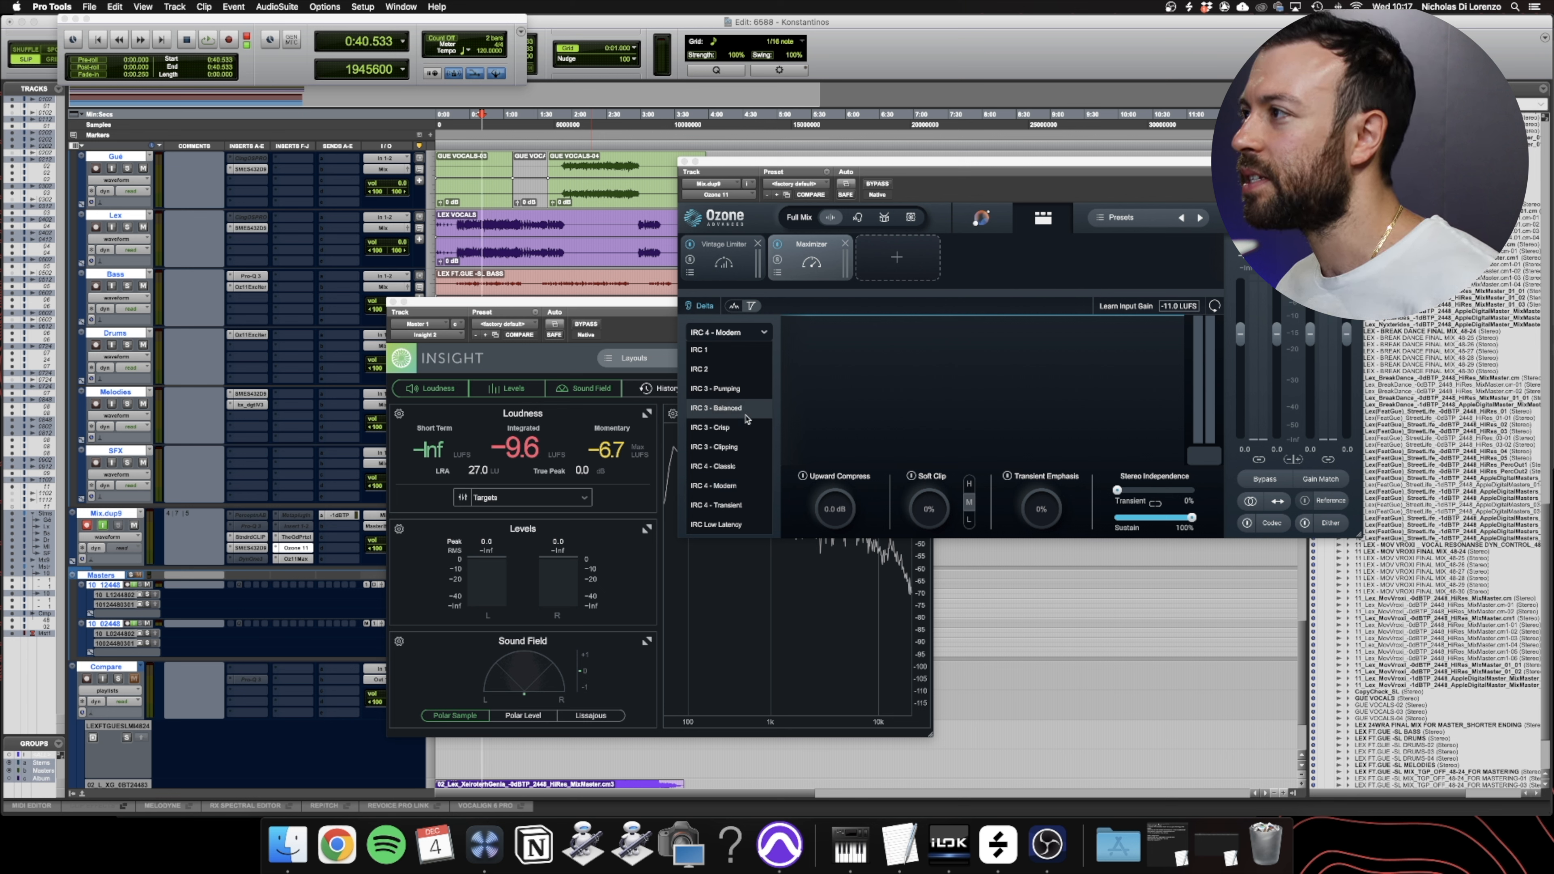
pyautogui.click(746, 409)
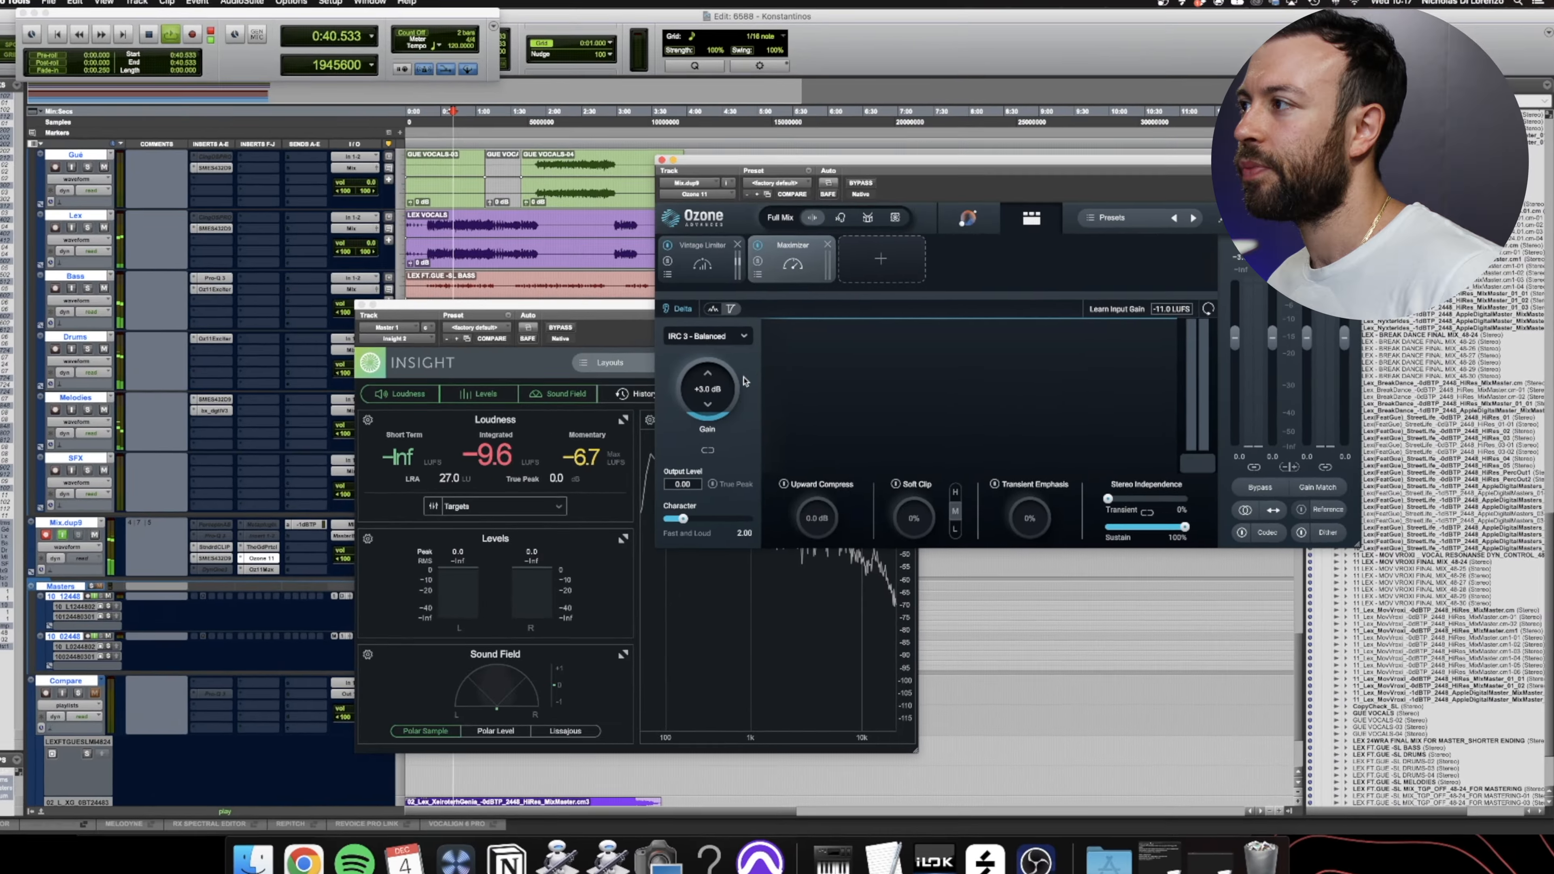
pyautogui.click(709, 336)
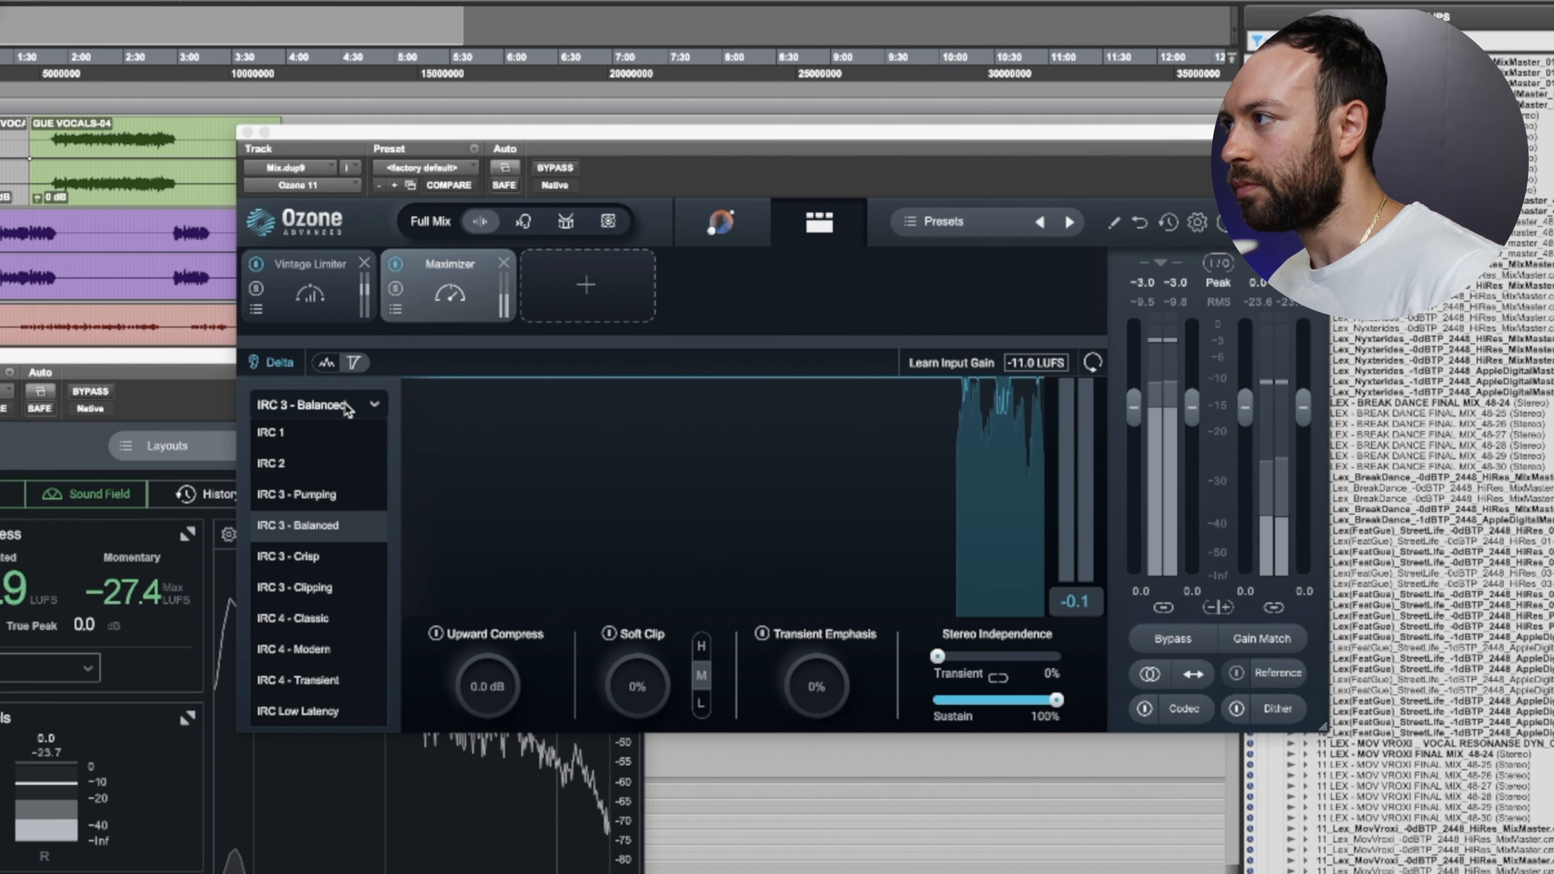
pyautogui.click(337, 651)
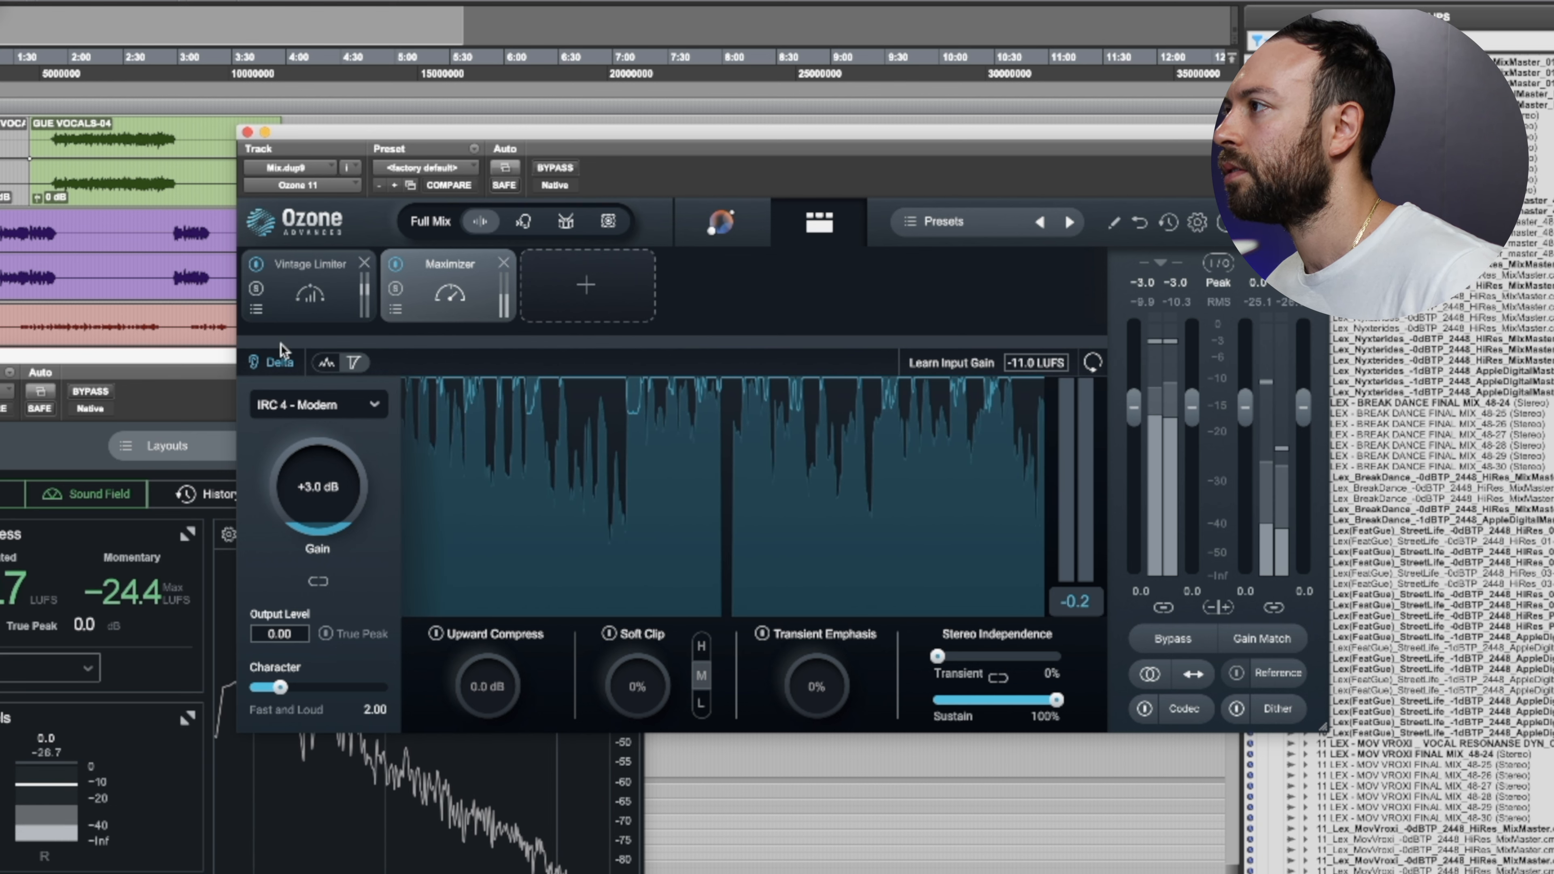
# - Turn off Delta and compare IRC 3 - Balanced with IRC 4 - Modern on the full signal, leaving IRC 4 - Modern selected
pyautogui.click(280, 363)
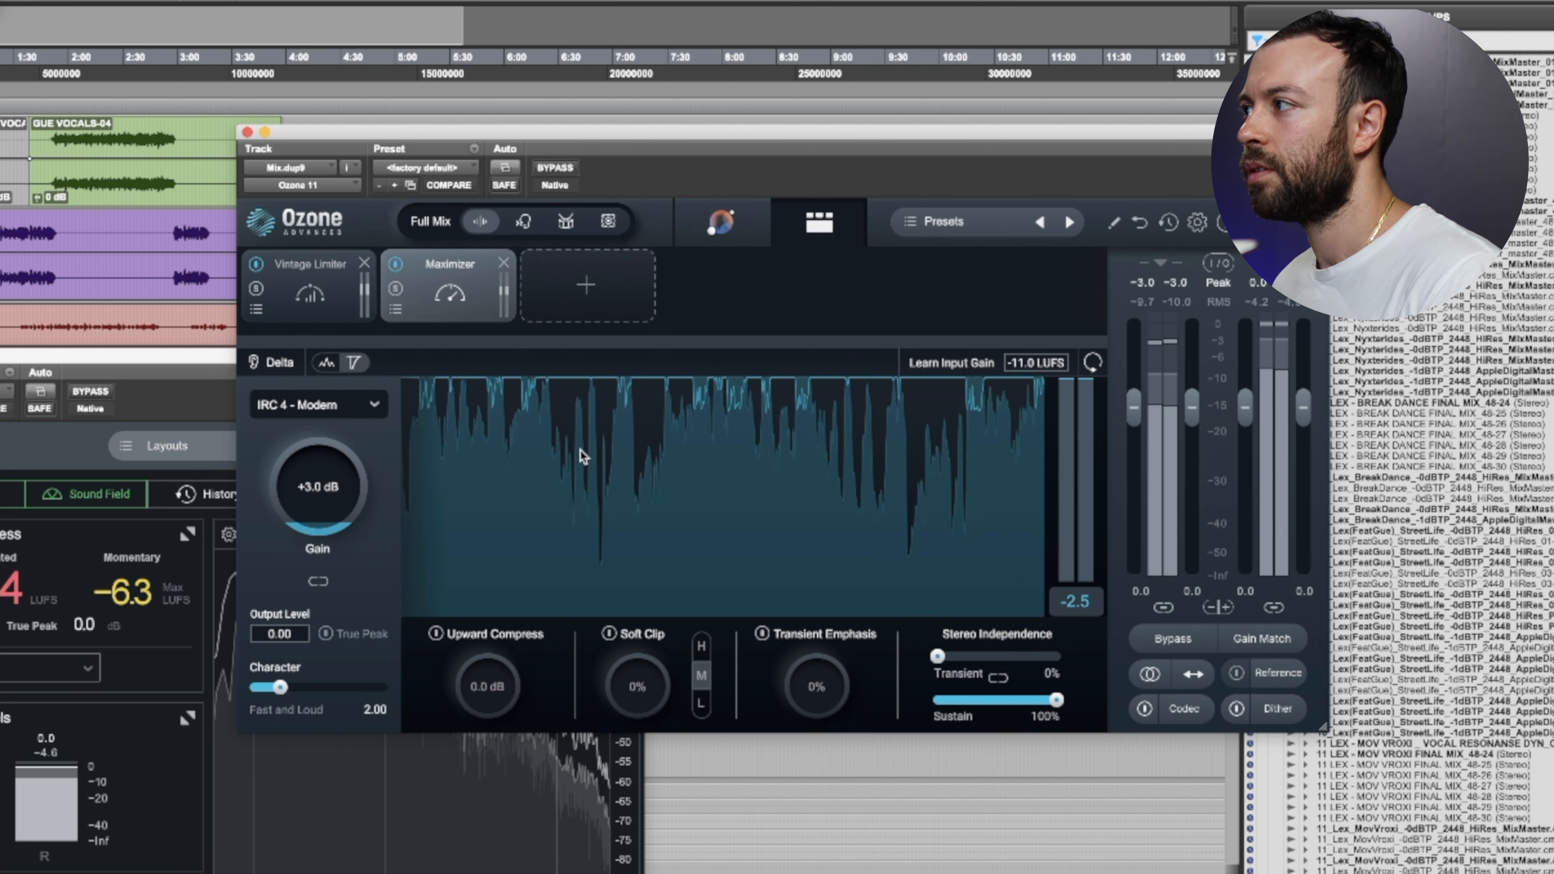
pyautogui.click(346, 414)
pyautogui.click(367, 537)
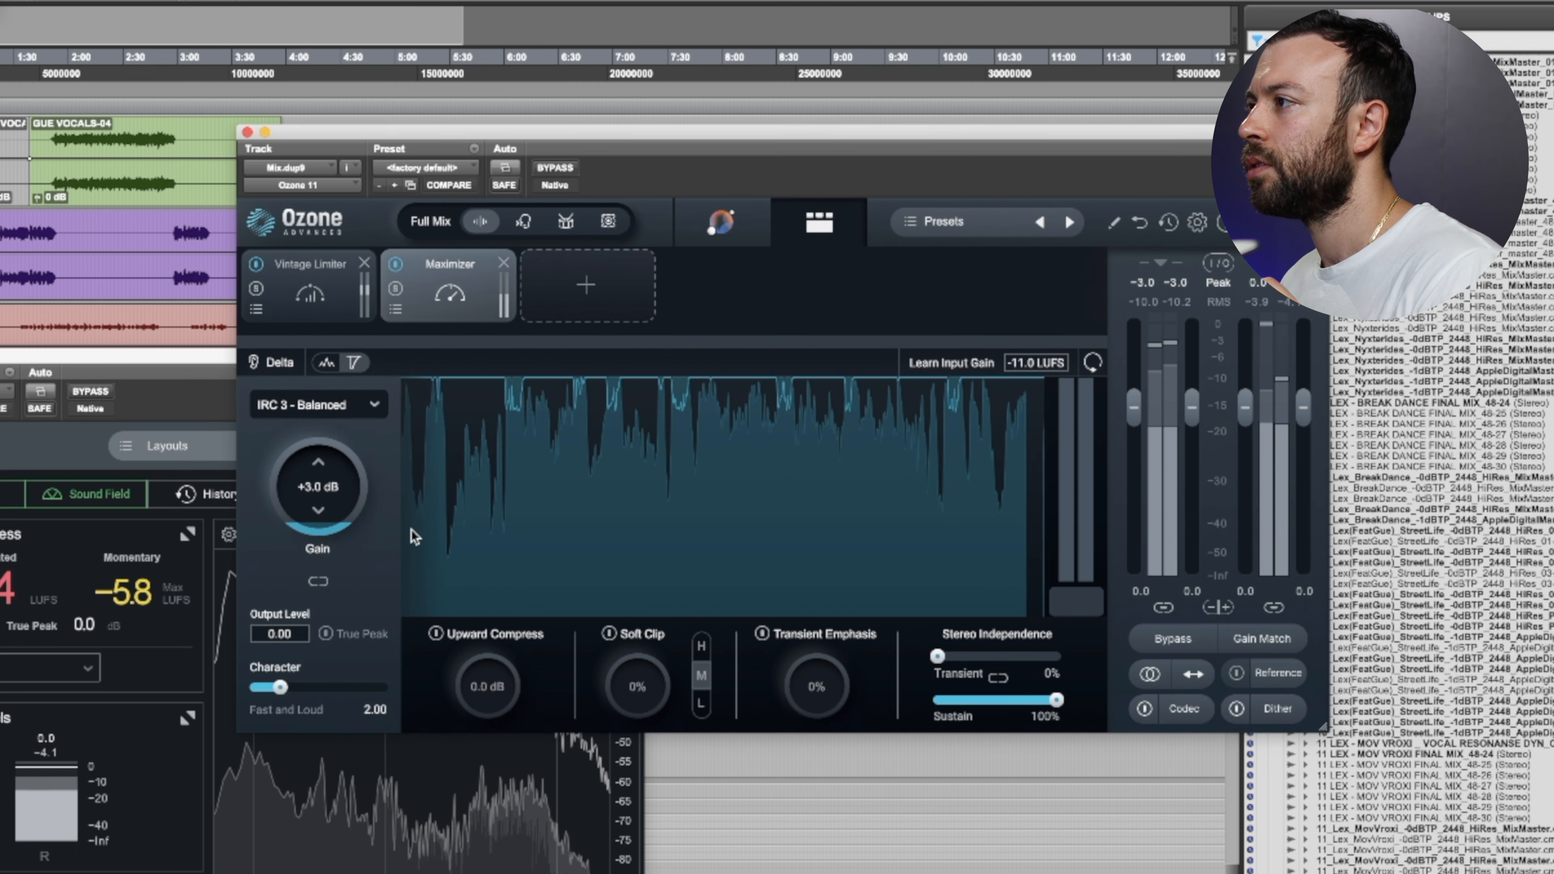
pyautogui.click(371, 410)
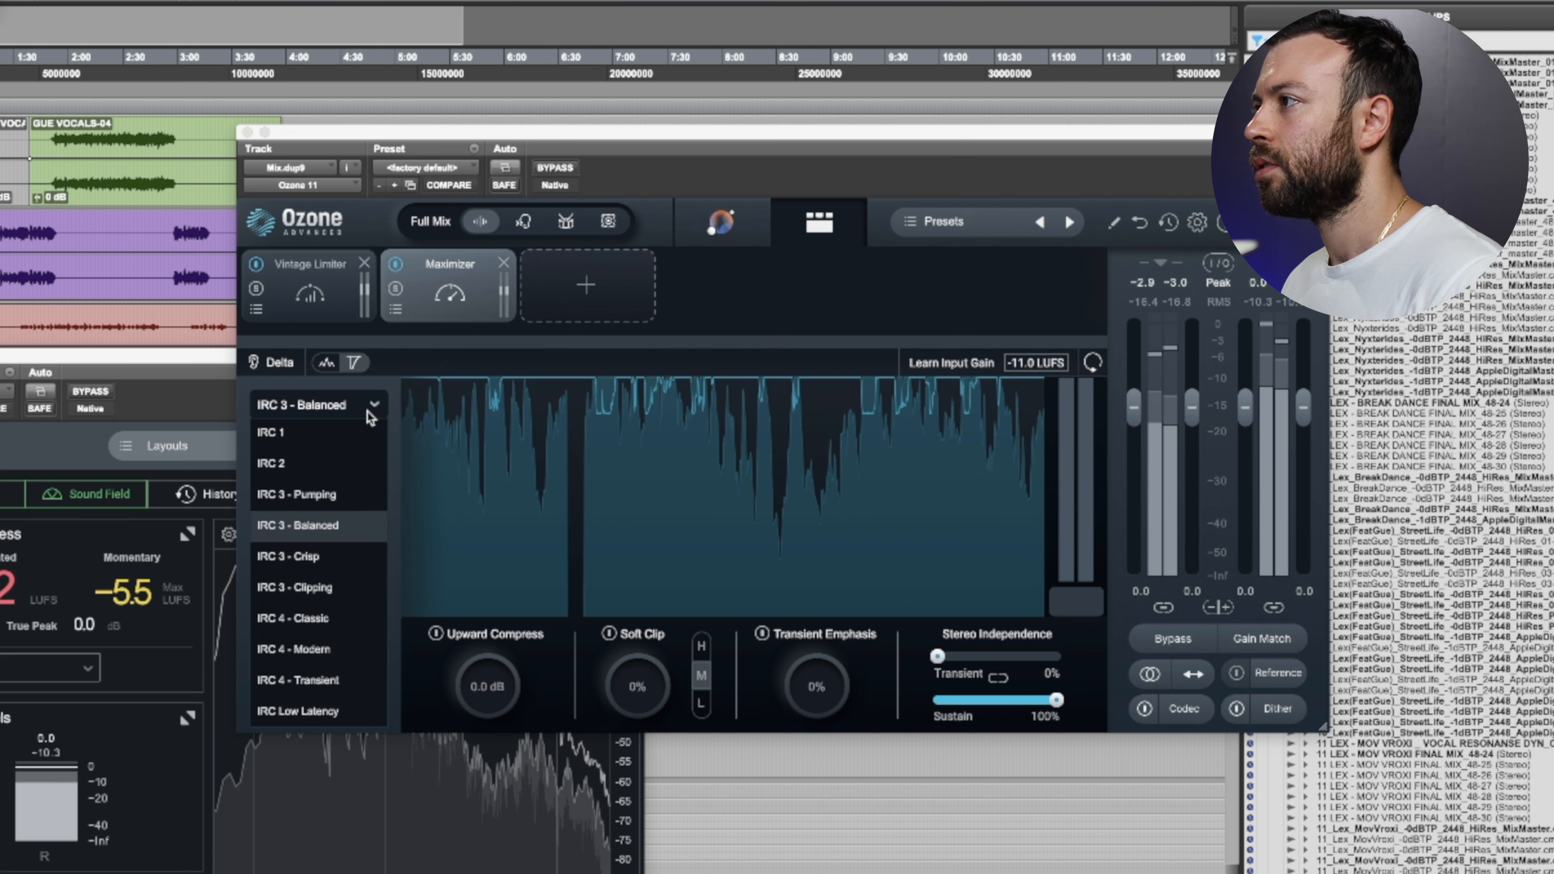
pyautogui.click(340, 660)
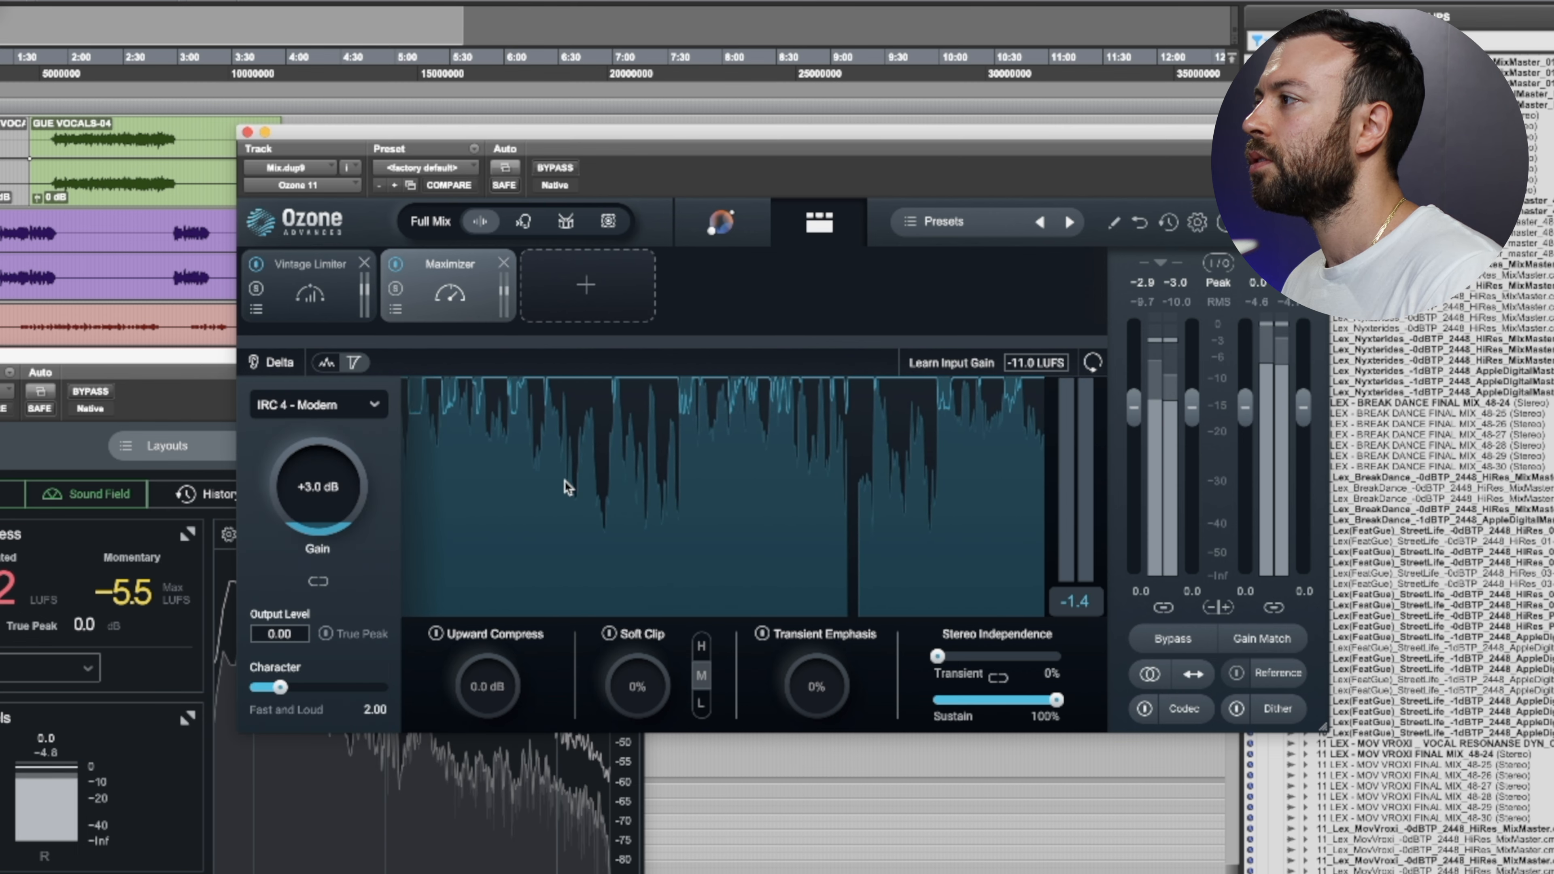